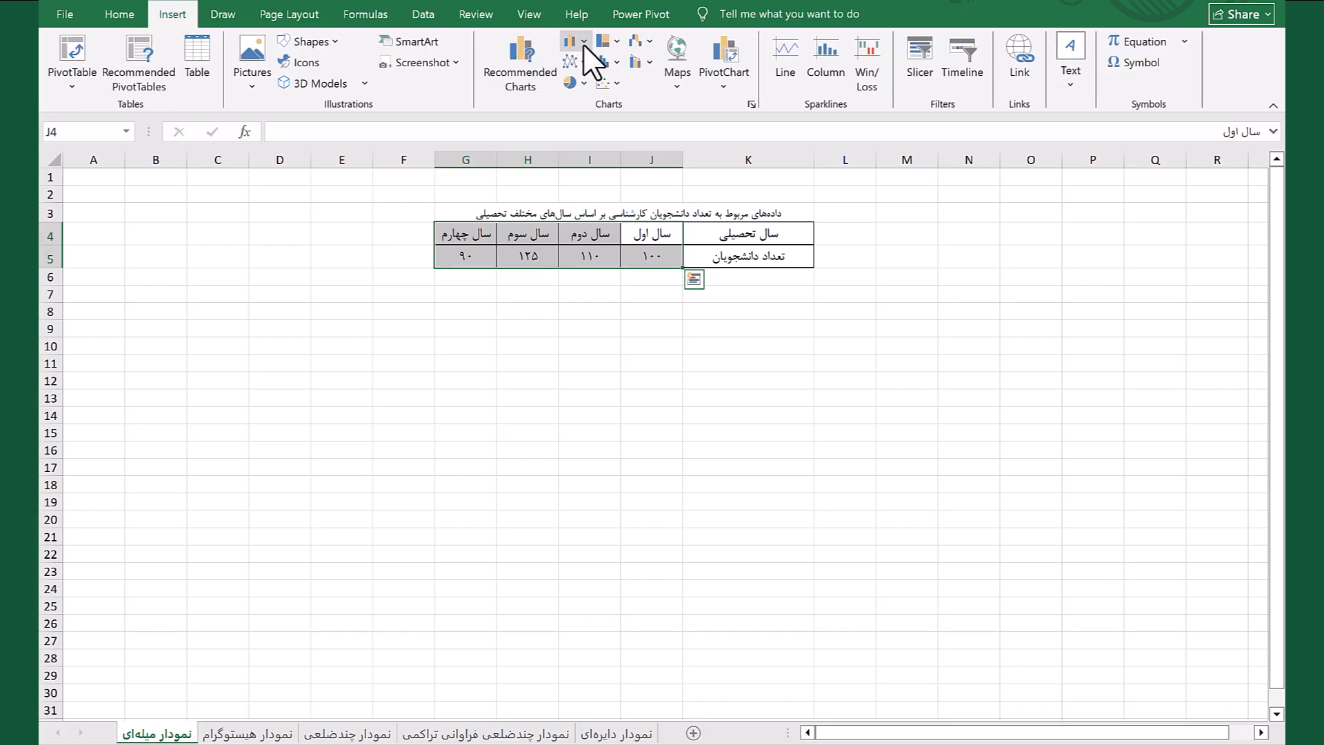
Insert a 2-D clustered column chart from the selected G4:J5 data and show its data labels
{"action": "left_click", "coordinate": [584, 44]}
{"action": "left_click", "coordinate": [587, 100]}
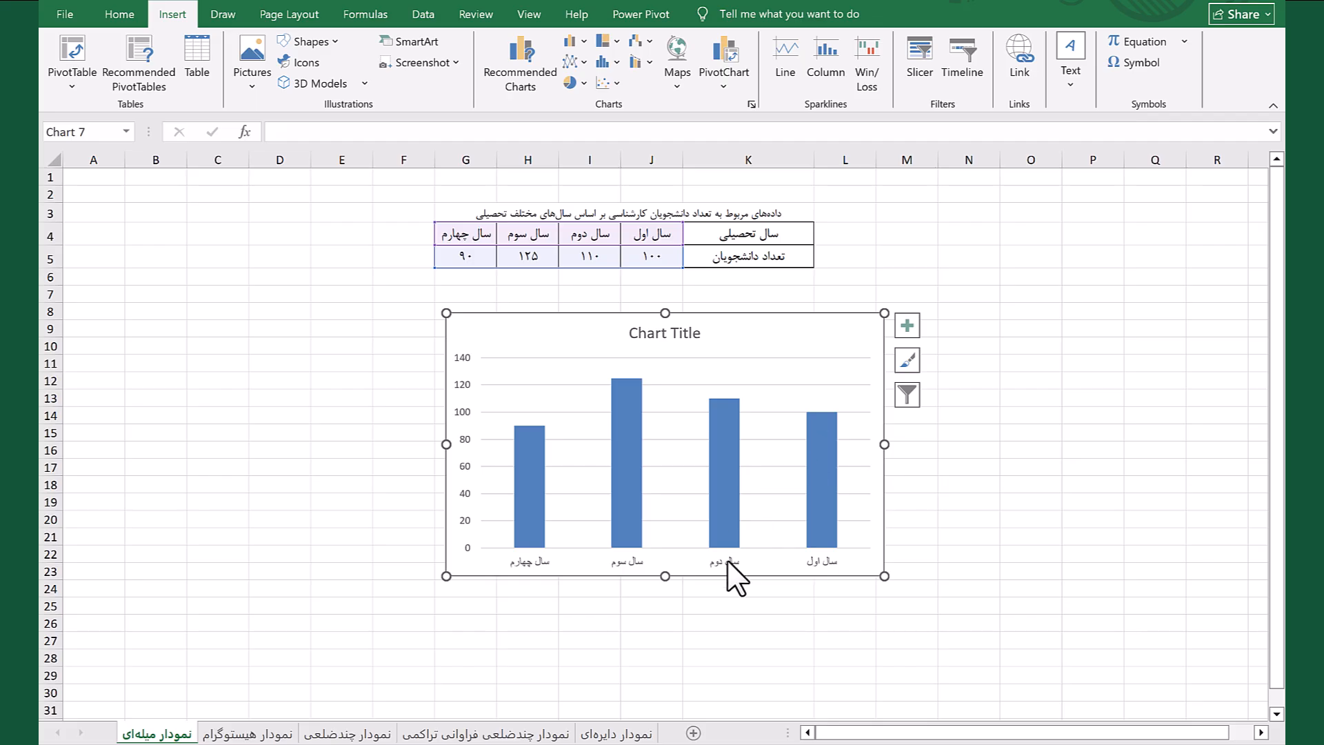
{"action": "left_click", "coordinate": [908, 326]}
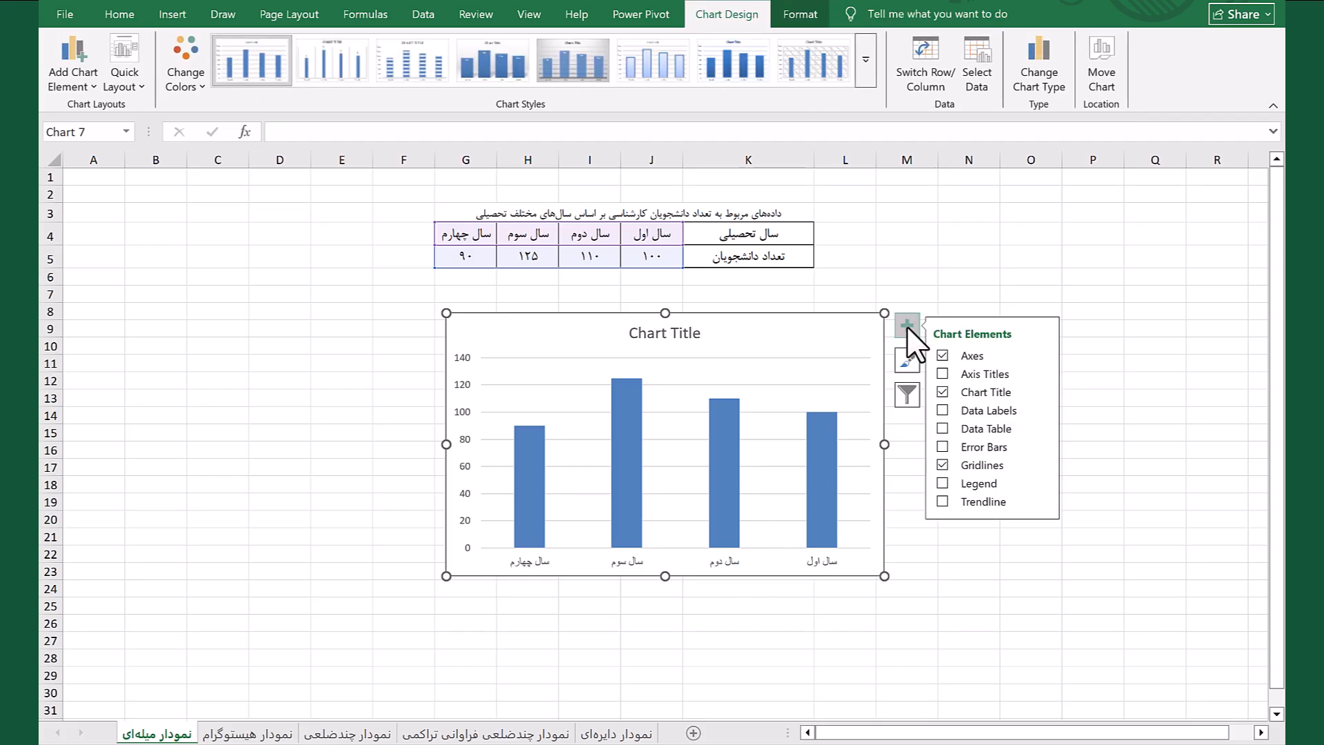
{"action": "left_click", "coordinate": [962, 411]}
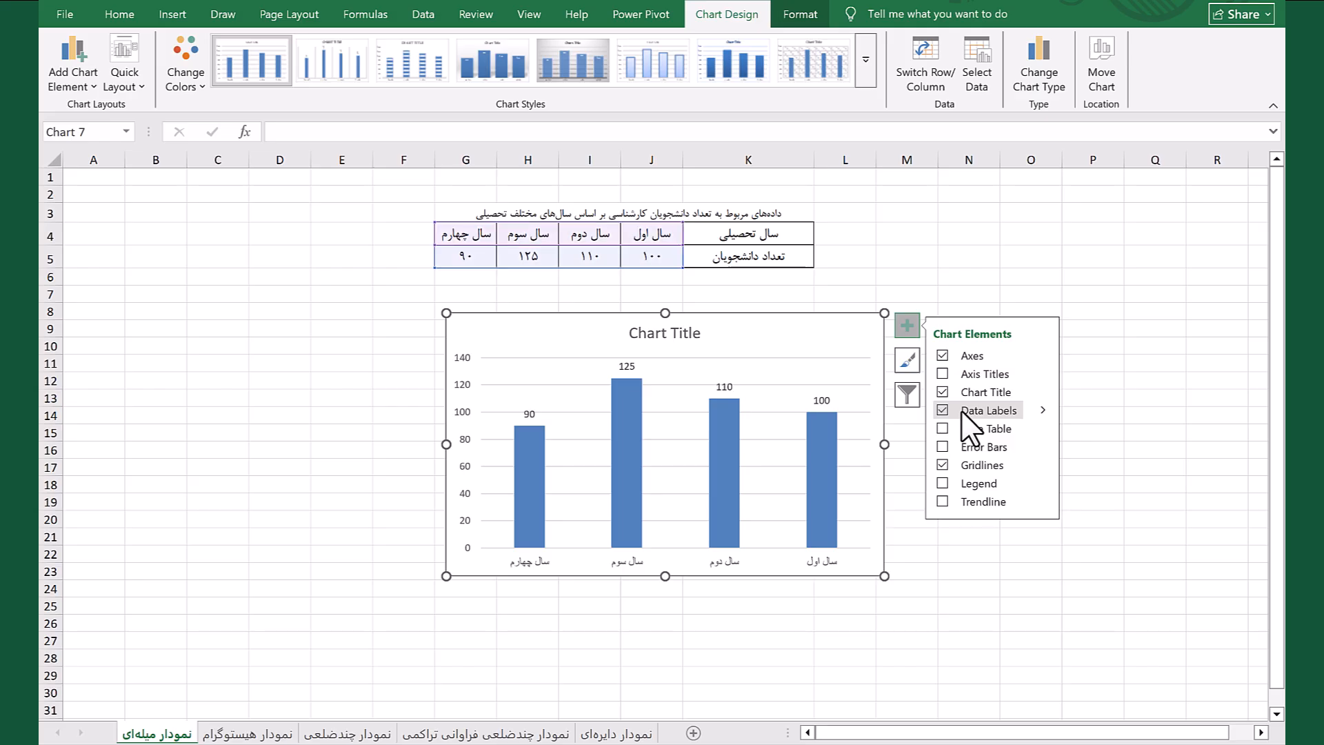
{"action": "left_click", "coordinate": [1090, 363]}
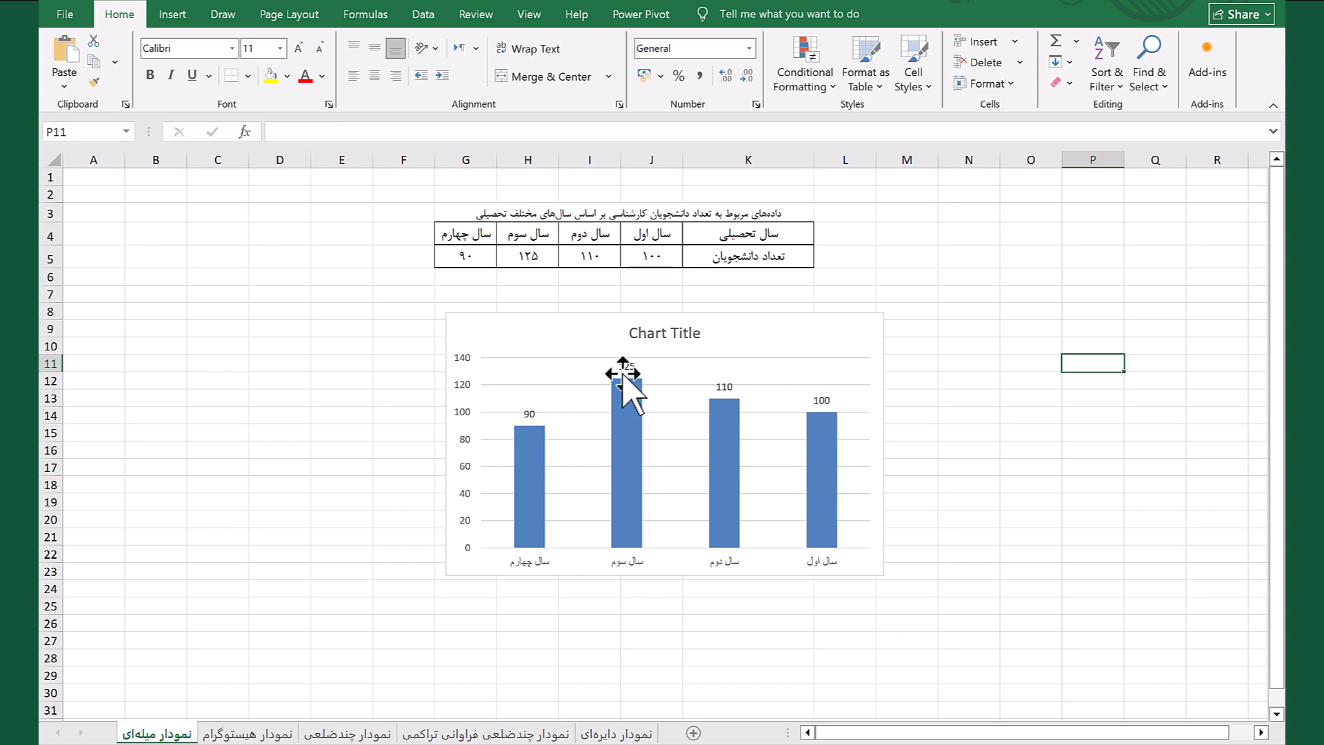
Delete the column chart below the student-count table
{"action": "left_click", "coordinate": [806, 316]}
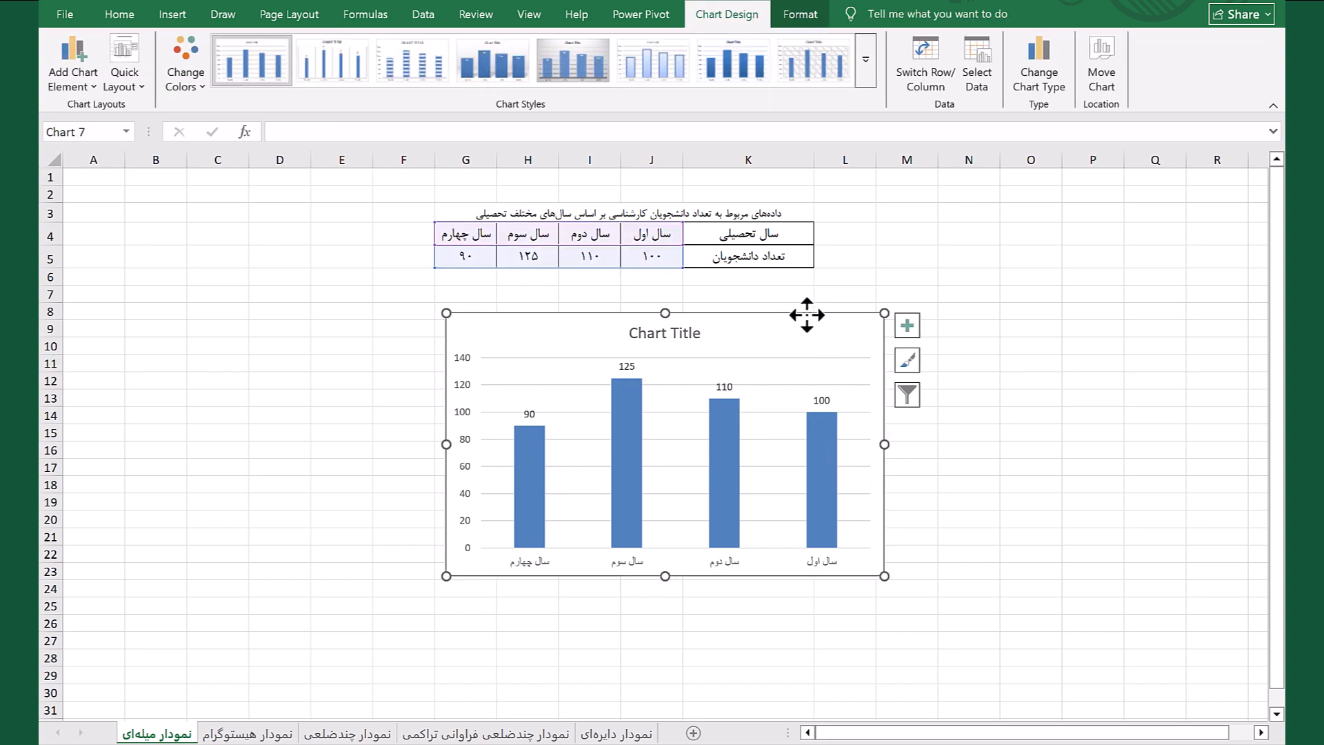
{"action": "key", "text": "Delete"}
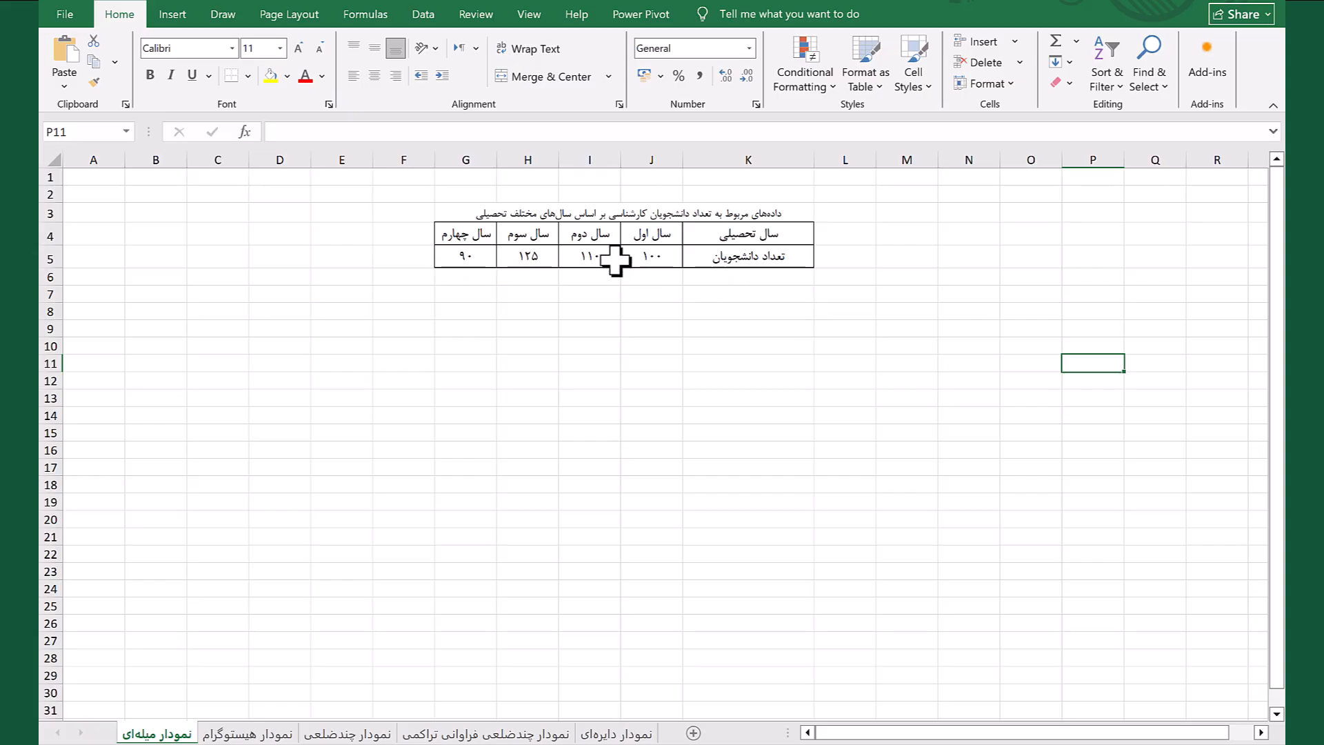
Create a default column chart from cells G4:J5 and show its data labels
{"action": "left_click_drag", "start_coordinate": [652, 238], "coordinate": [525, 268]}
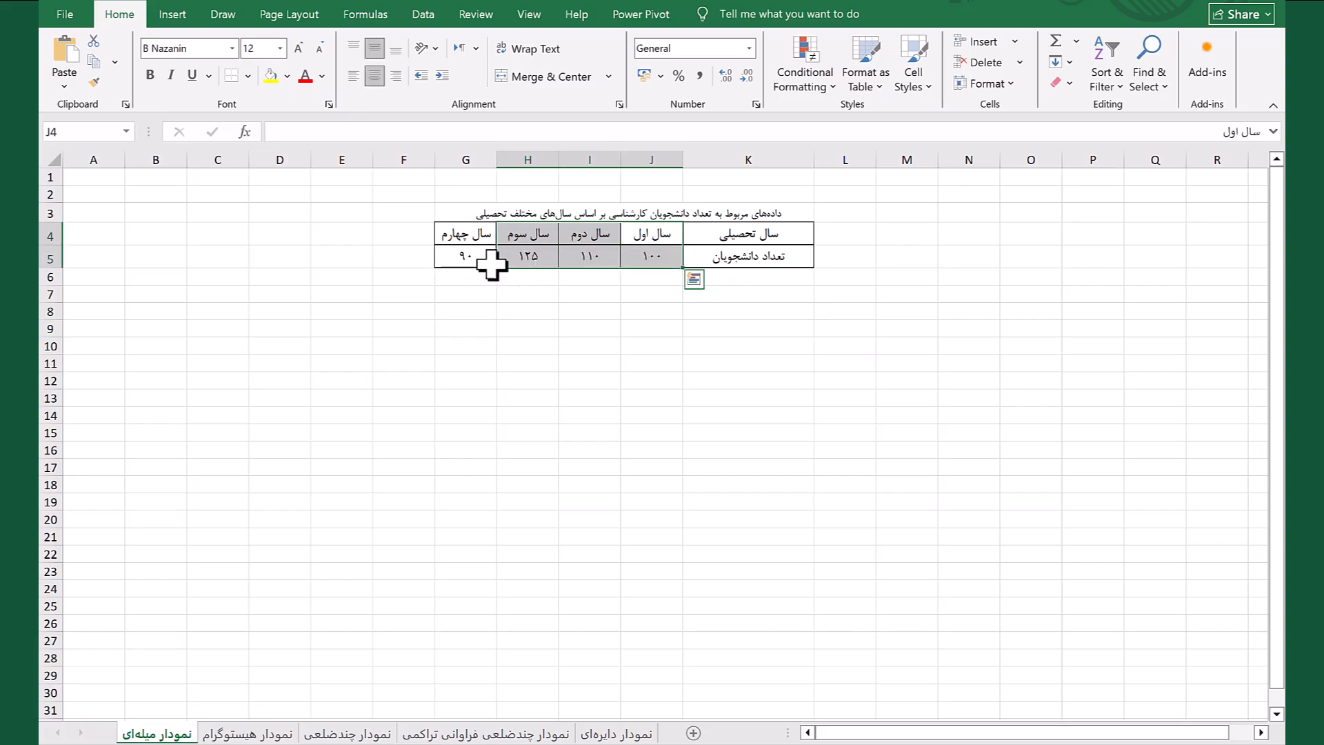
{"action": "left_click", "coordinate": [485, 260]}
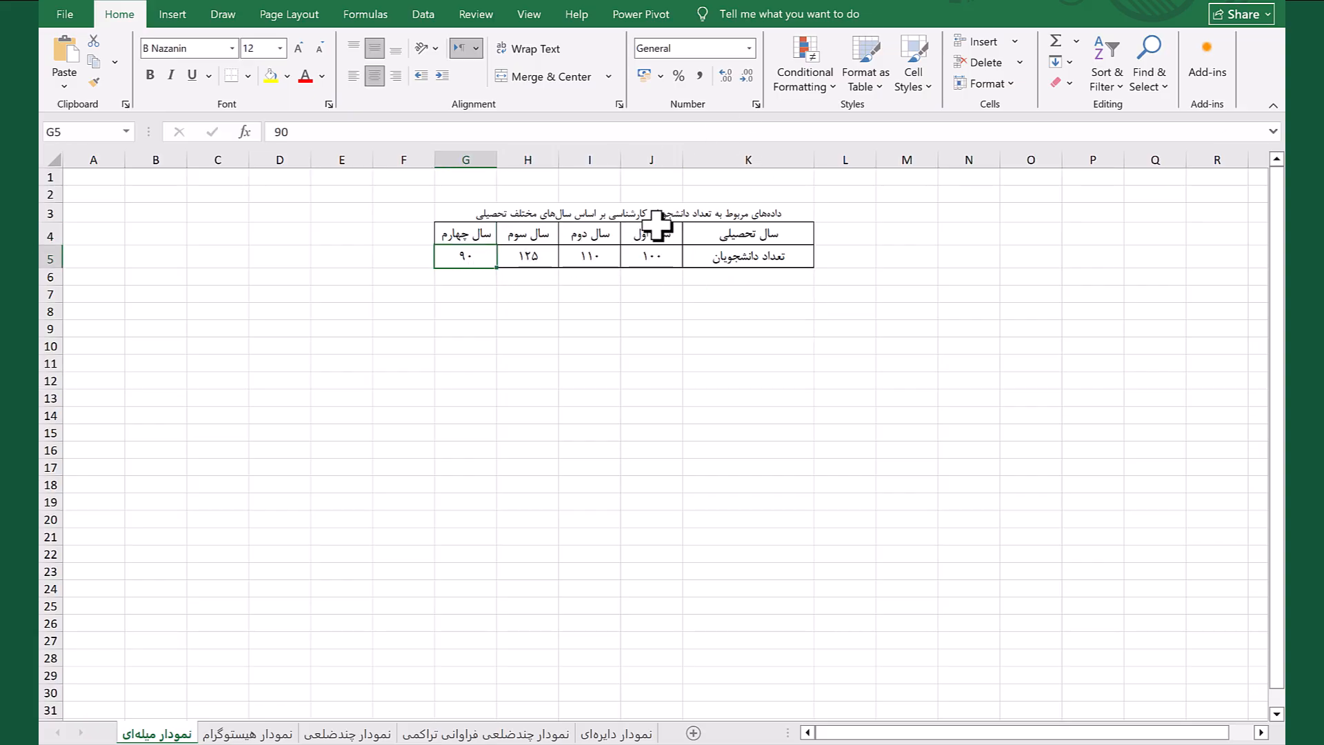
{"action": "left_click_drag", "start_coordinate": [655, 233], "coordinate": [485, 261]}
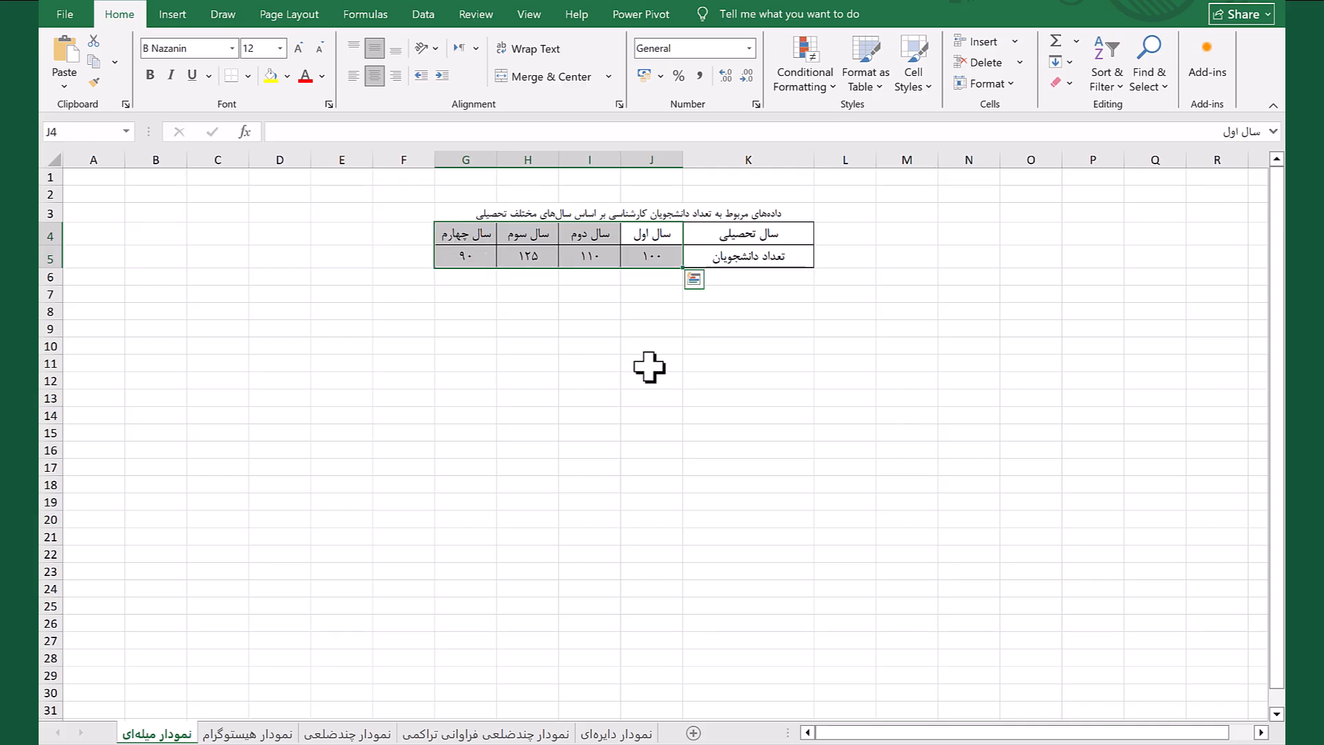
{"action": "key", "text": "alt+F1"}
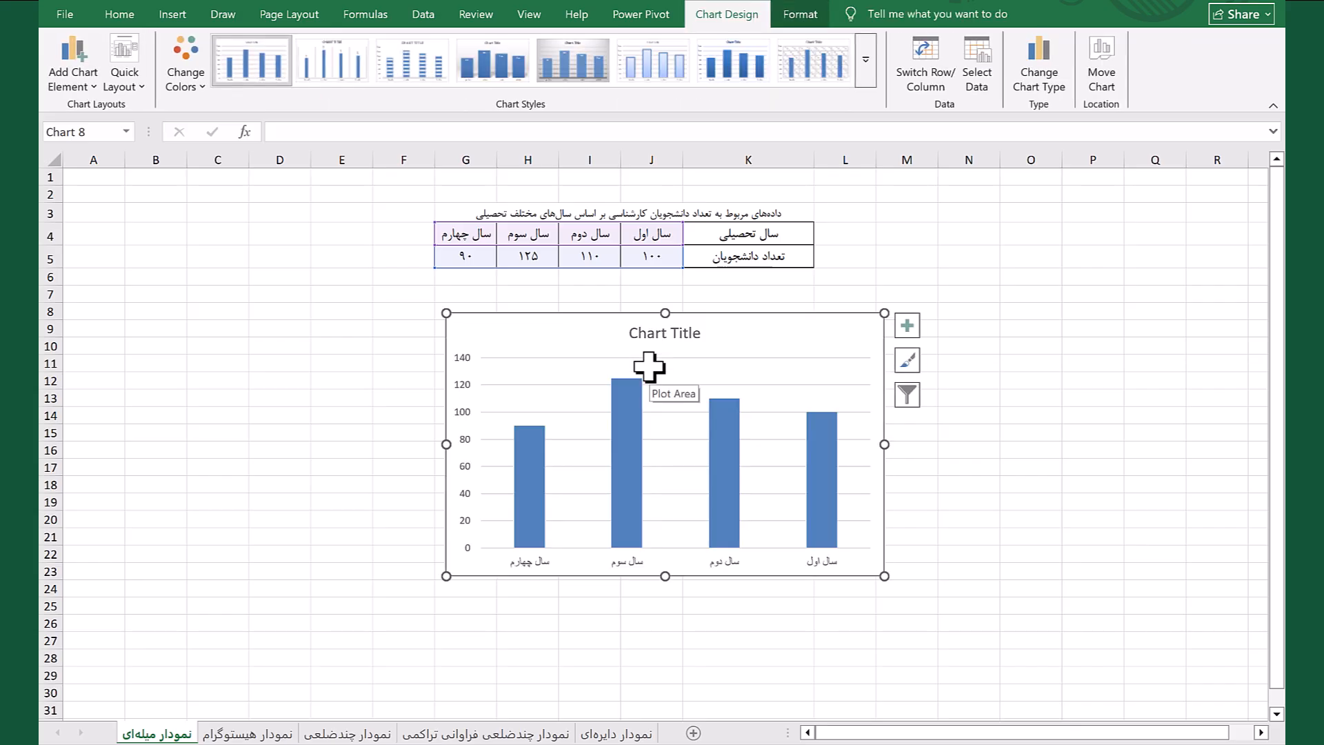
{"action": "left_click", "coordinate": [916, 337]}
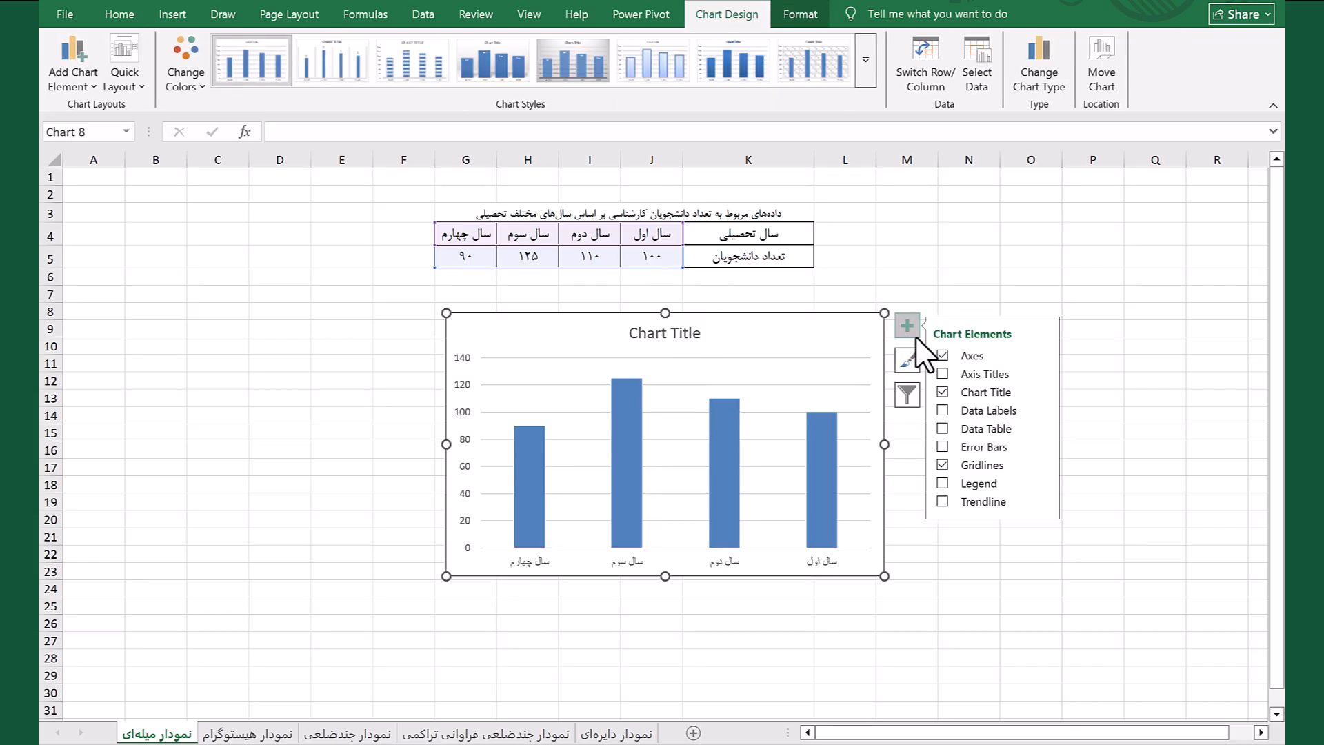
{"action": "left_click", "coordinate": [943, 411]}
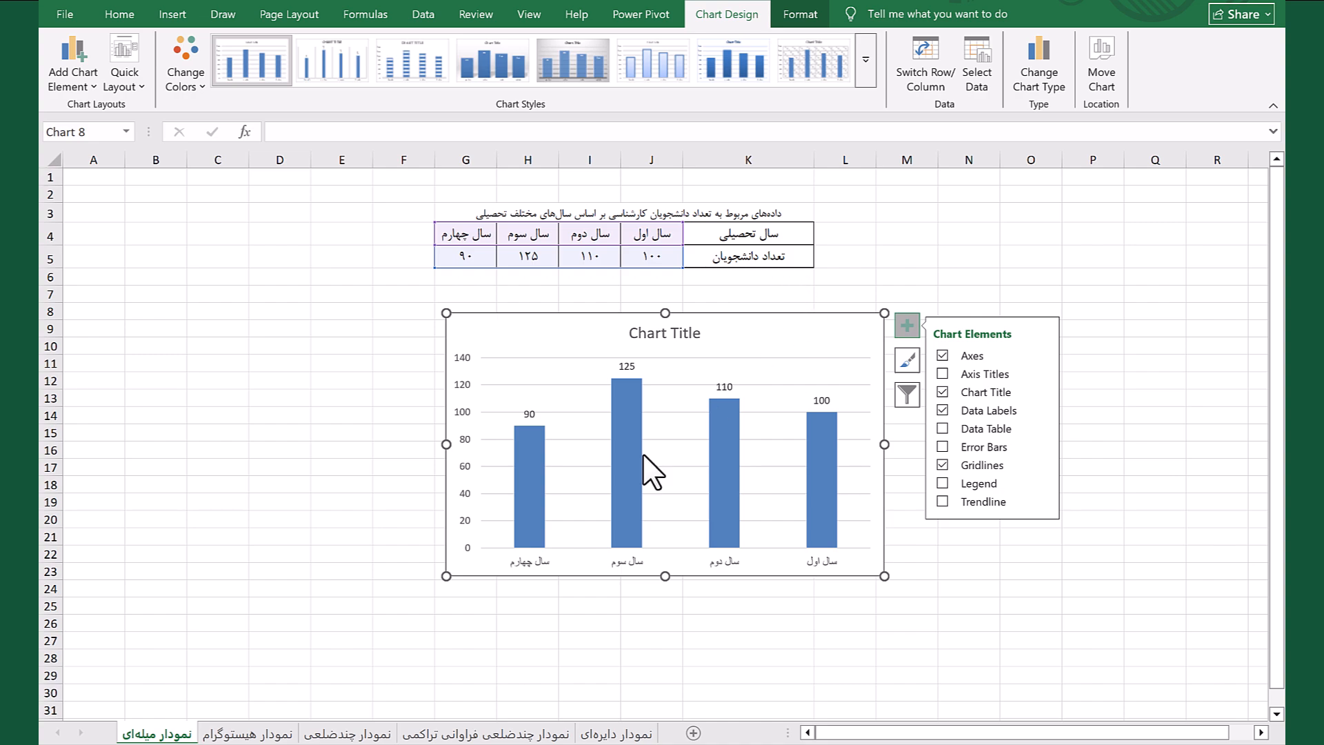
On the نمودار هیستوگرام sheet, insert a 2-D clustered column chart from D5:E14 and move it beside the table
{"action": "left_click", "coordinate": [238, 733]}
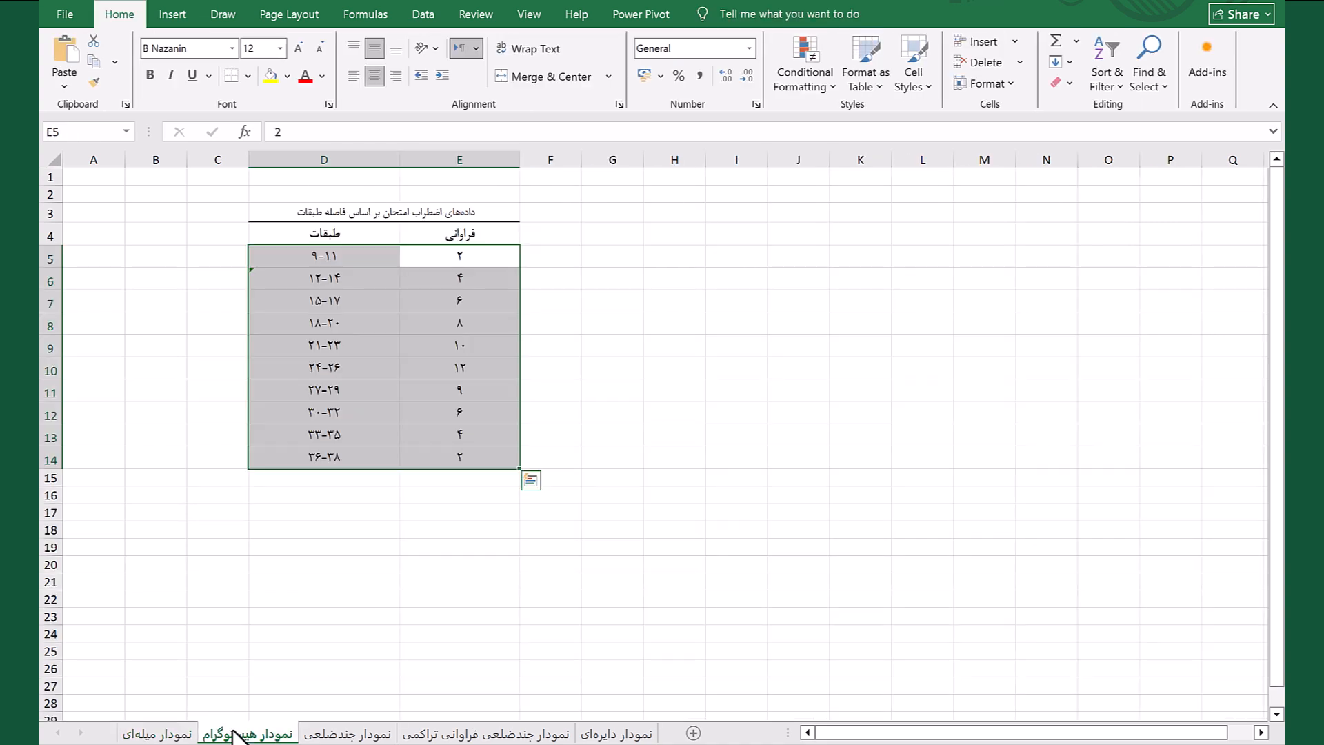
{"action": "left_click", "coordinate": [600, 567]}
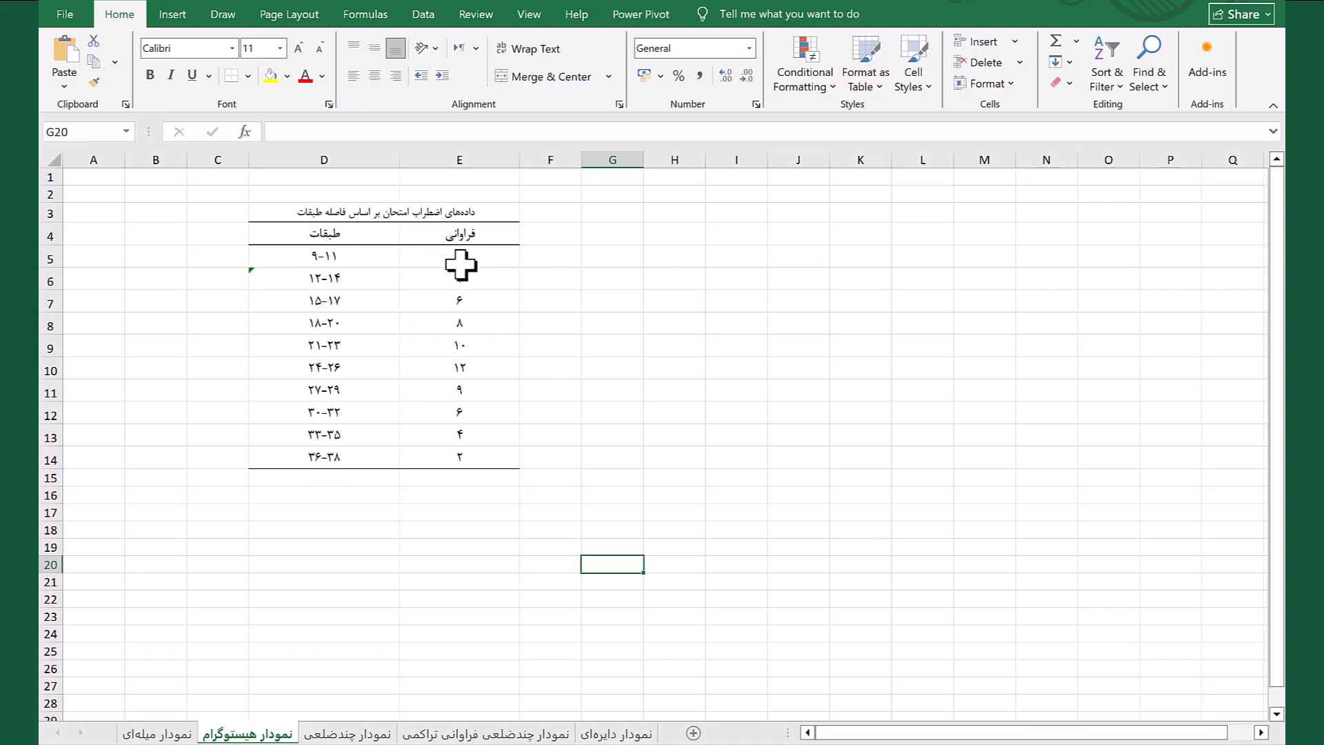
{"action": "left_click_drag", "start_coordinate": [458, 255], "coordinate": [319, 458]}
{"action": "left_click", "coordinate": [172, 15]}
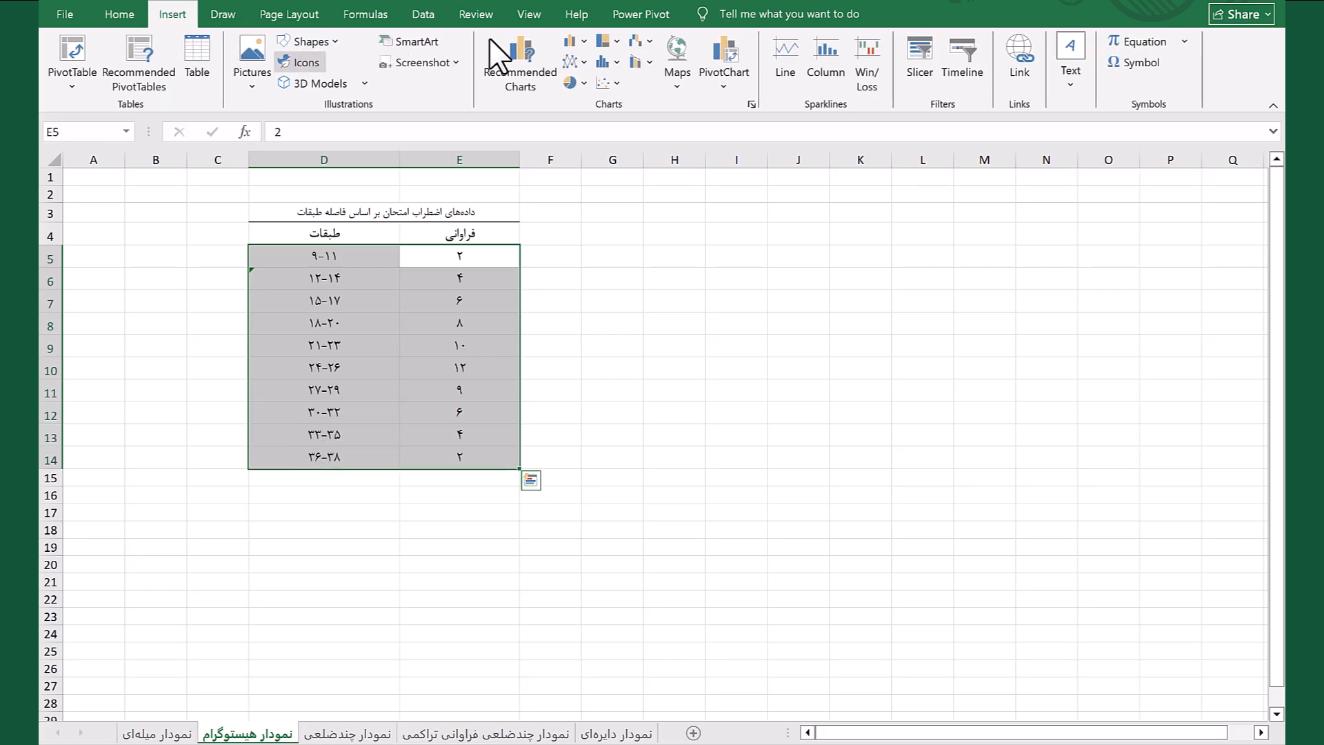
{"action": "left_click", "coordinate": [582, 48]}
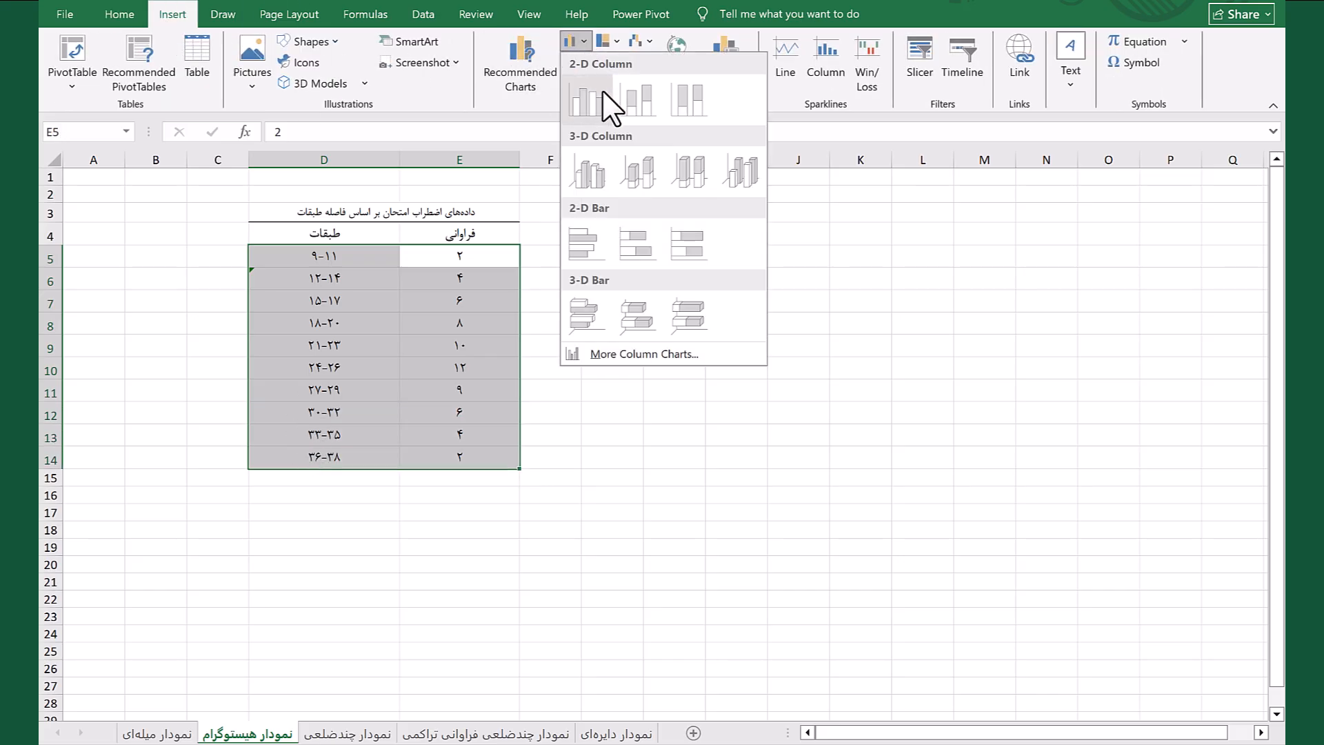
{"action": "left_click", "coordinate": [602, 94]}
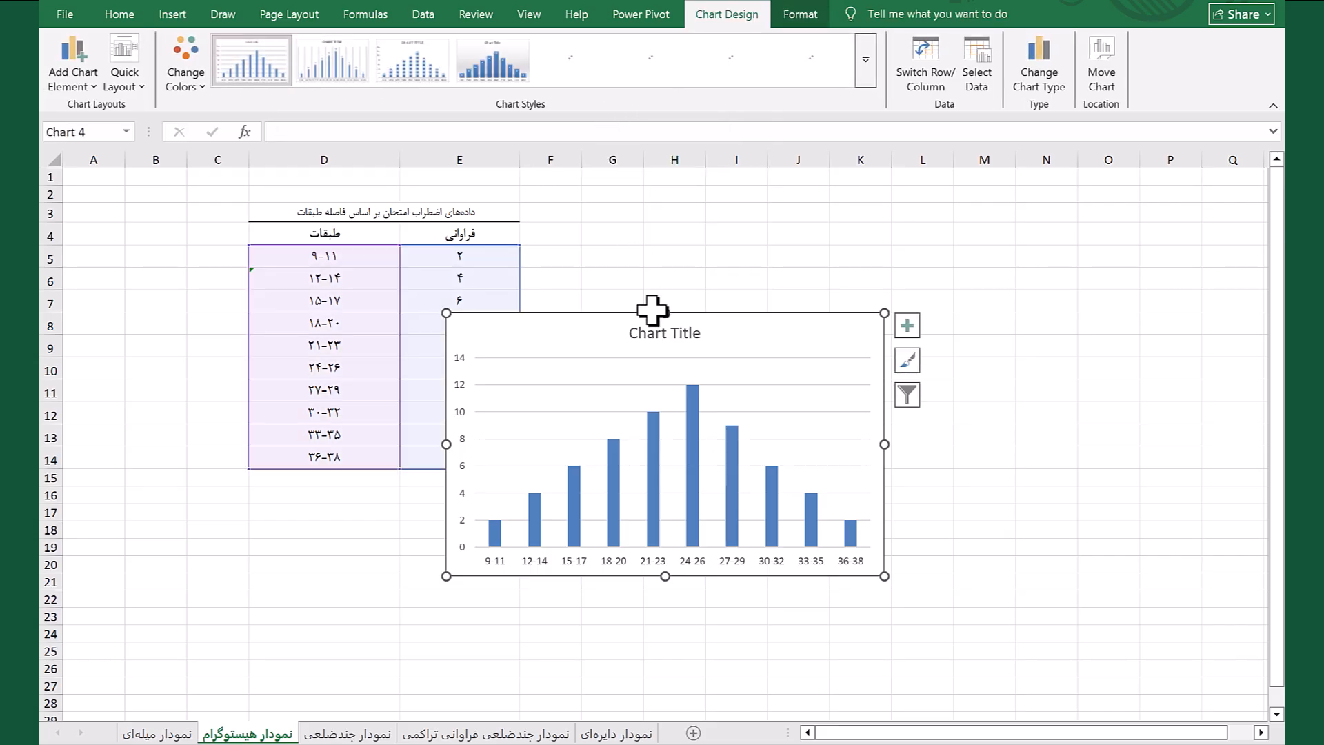
{"action": "left_click_drag", "start_coordinate": [648, 306], "coordinate": [747, 216]}
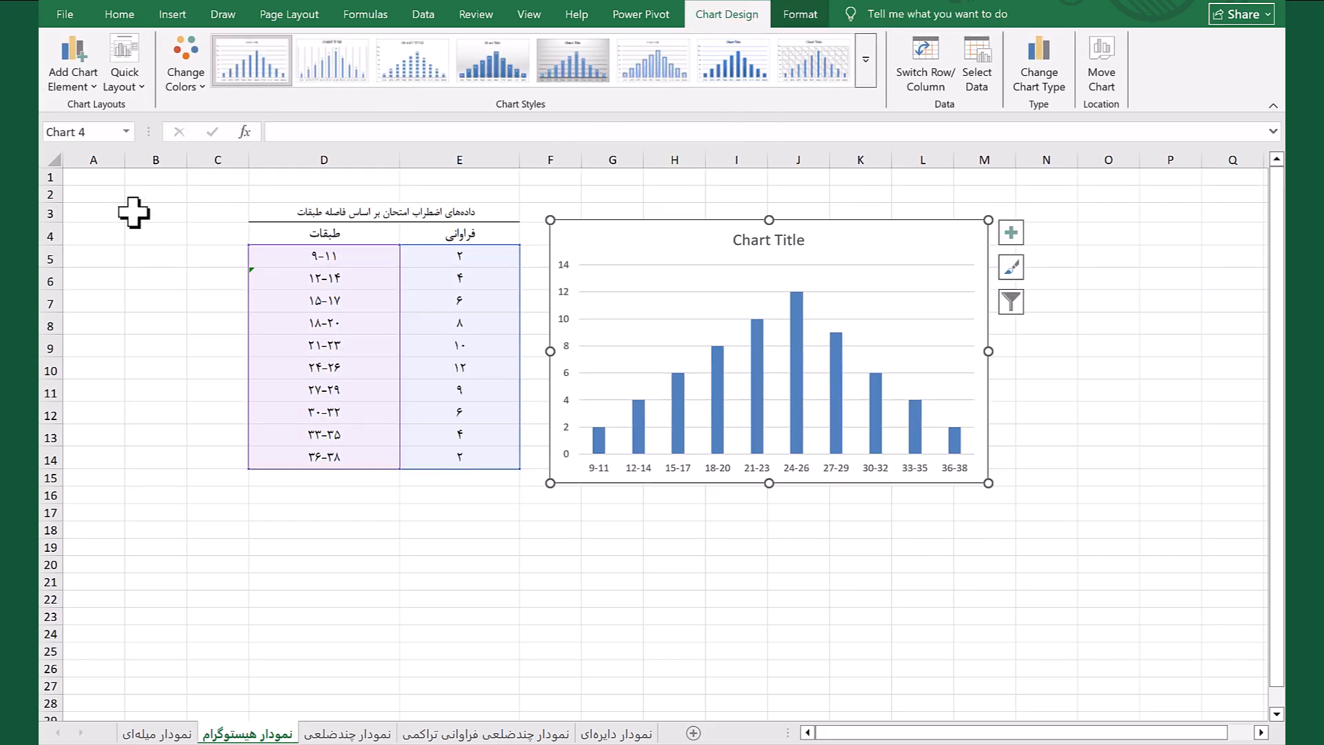
Apply the histogram-style Quick Layout with gap-free columns and axis titles to the chart
{"action": "left_click", "coordinate": [134, 87]}
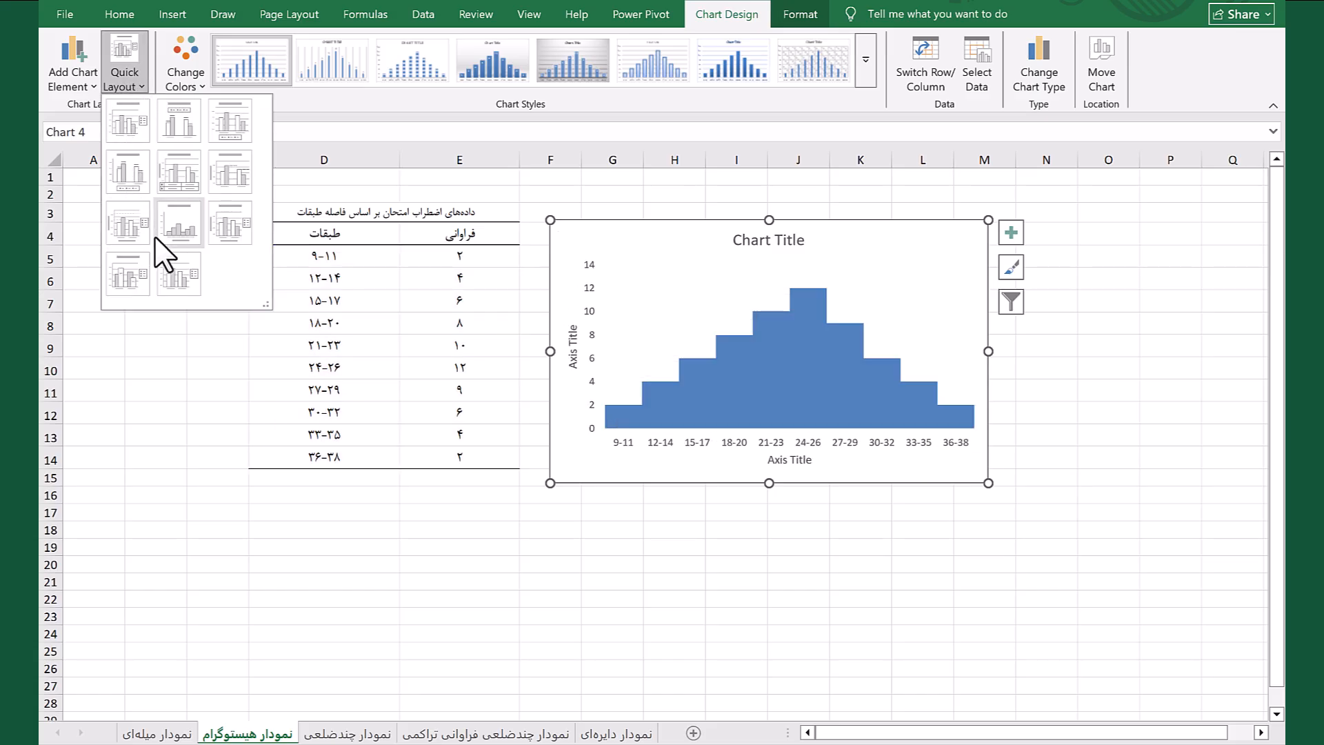
{"action": "left_click", "coordinate": [191, 230]}
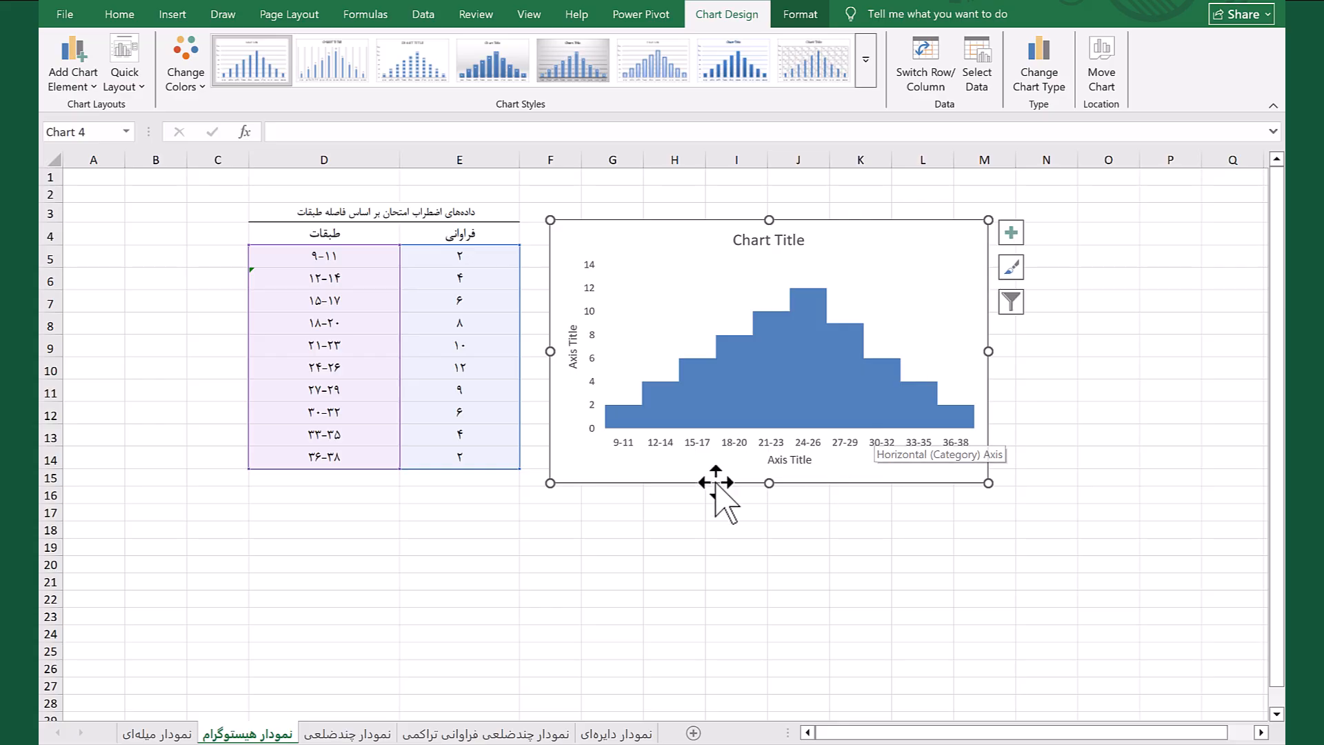
{"action": "mouse_move", "coordinate": [759, 416]}
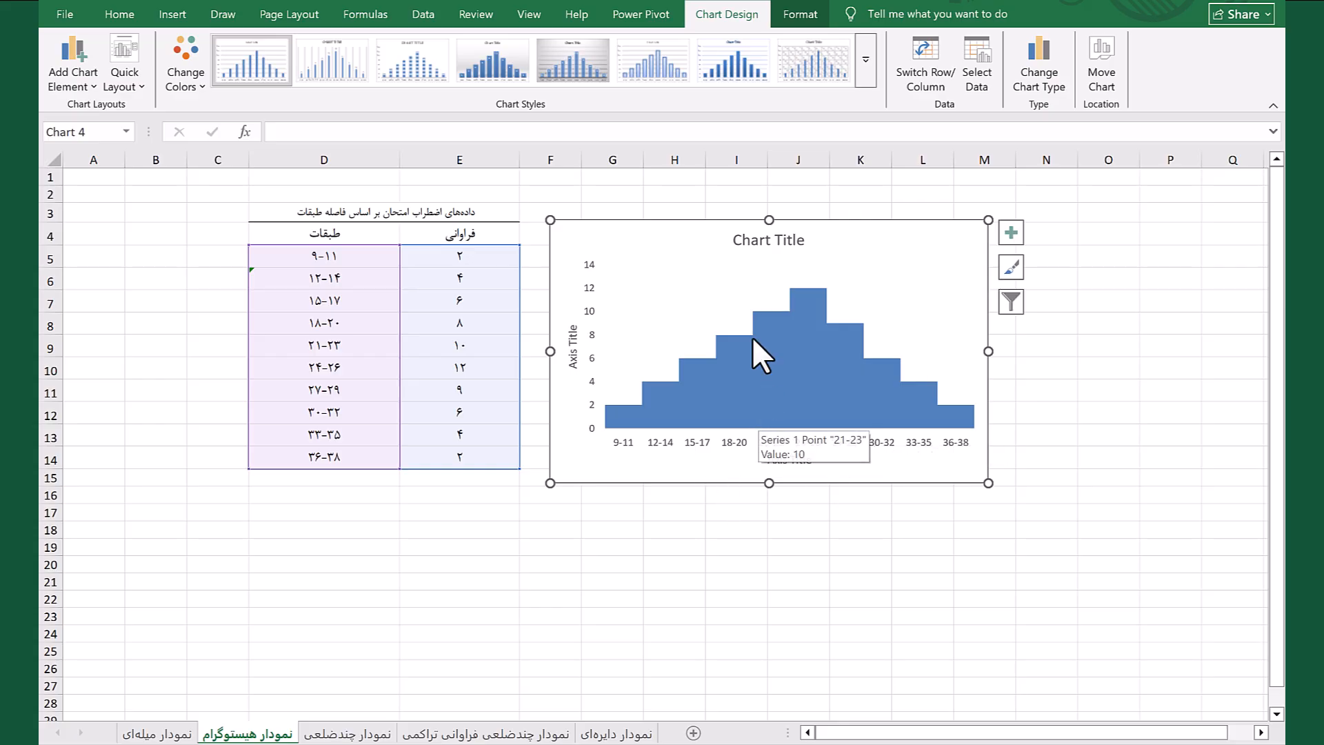
{"action": "mouse_move", "coordinate": [770, 364]}
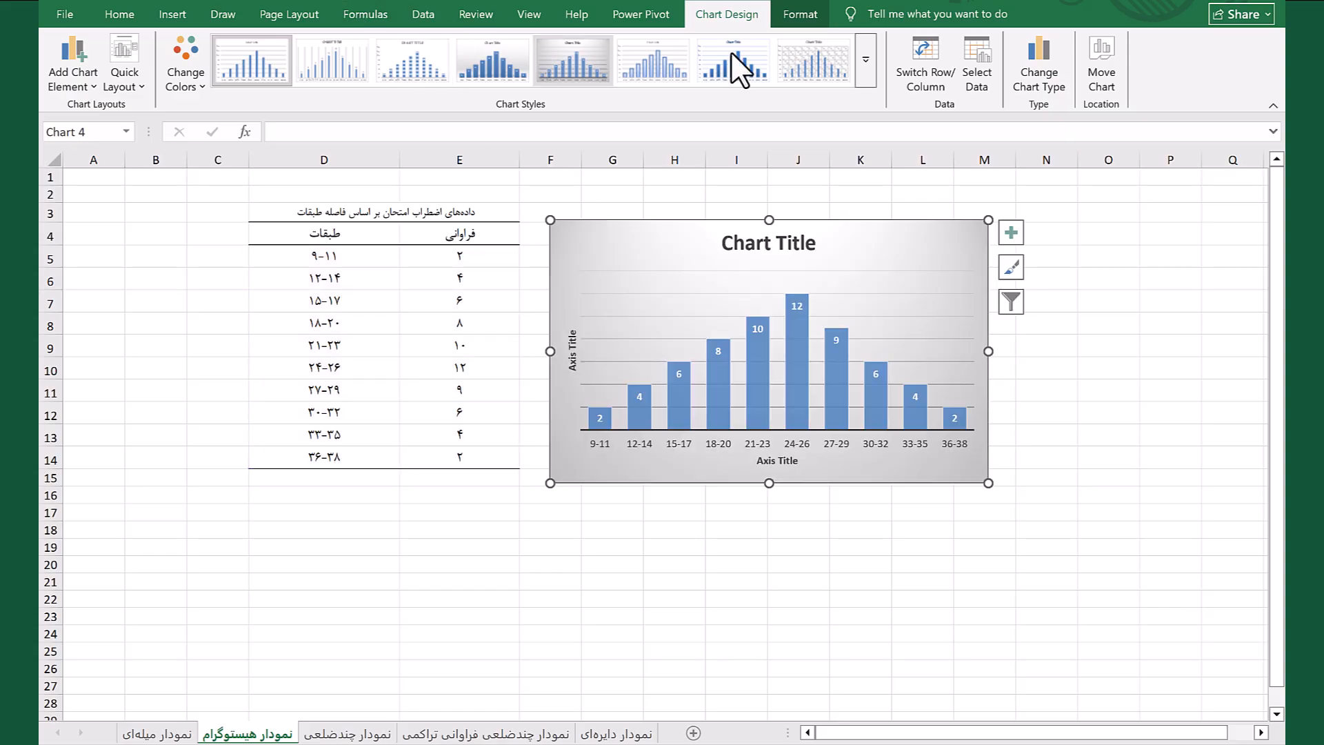
Fill the histogram's columns with standard yellow and give them a black outline
{"action": "left_click", "coordinate": [805, 10]}
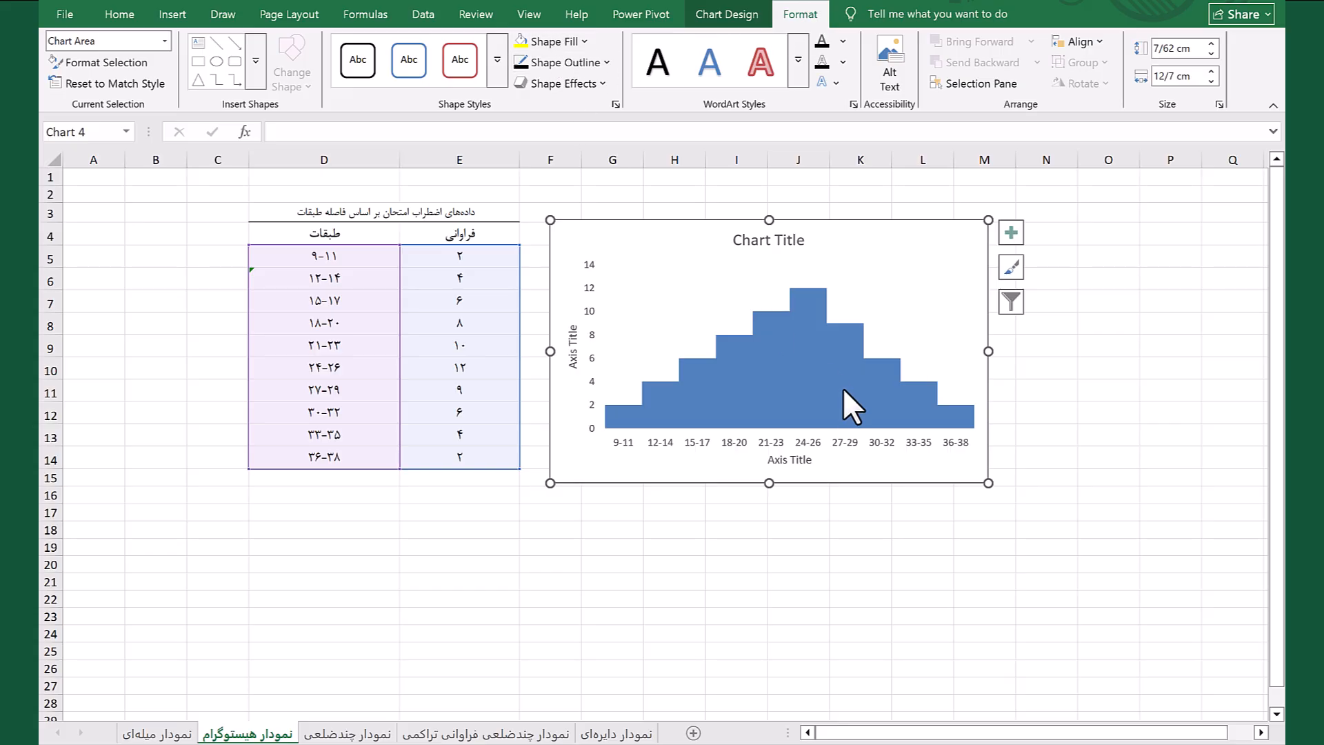
{"action": "left_click", "coordinate": [790, 333]}
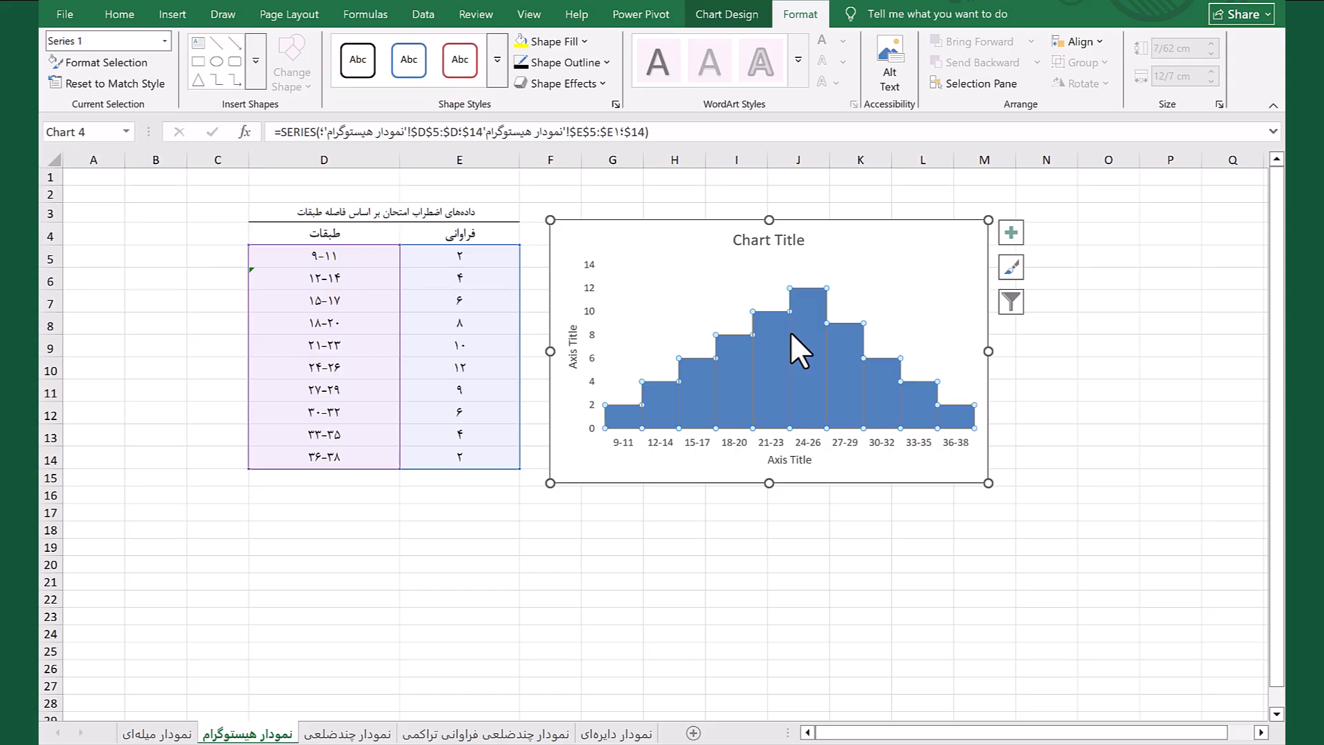
{"action": "left_click", "coordinate": [563, 40]}
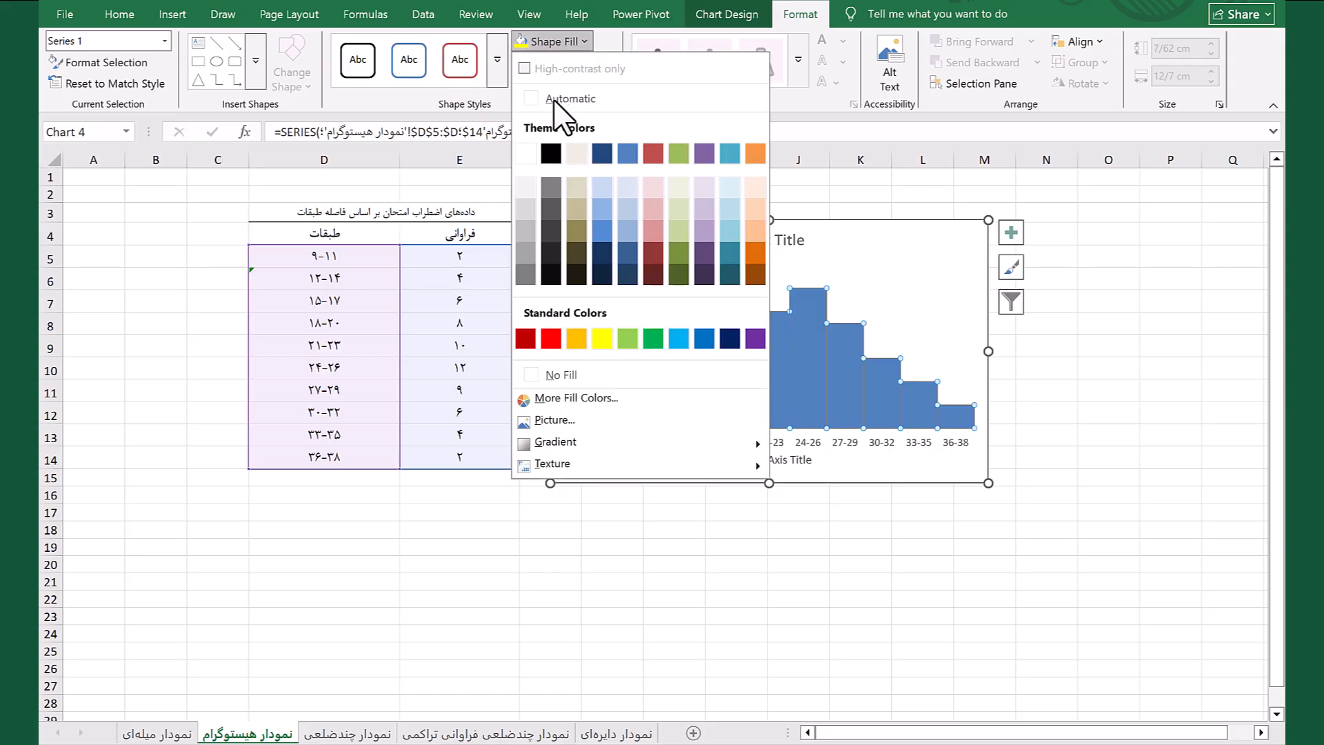
{"action": "left_click", "coordinate": [603, 338]}
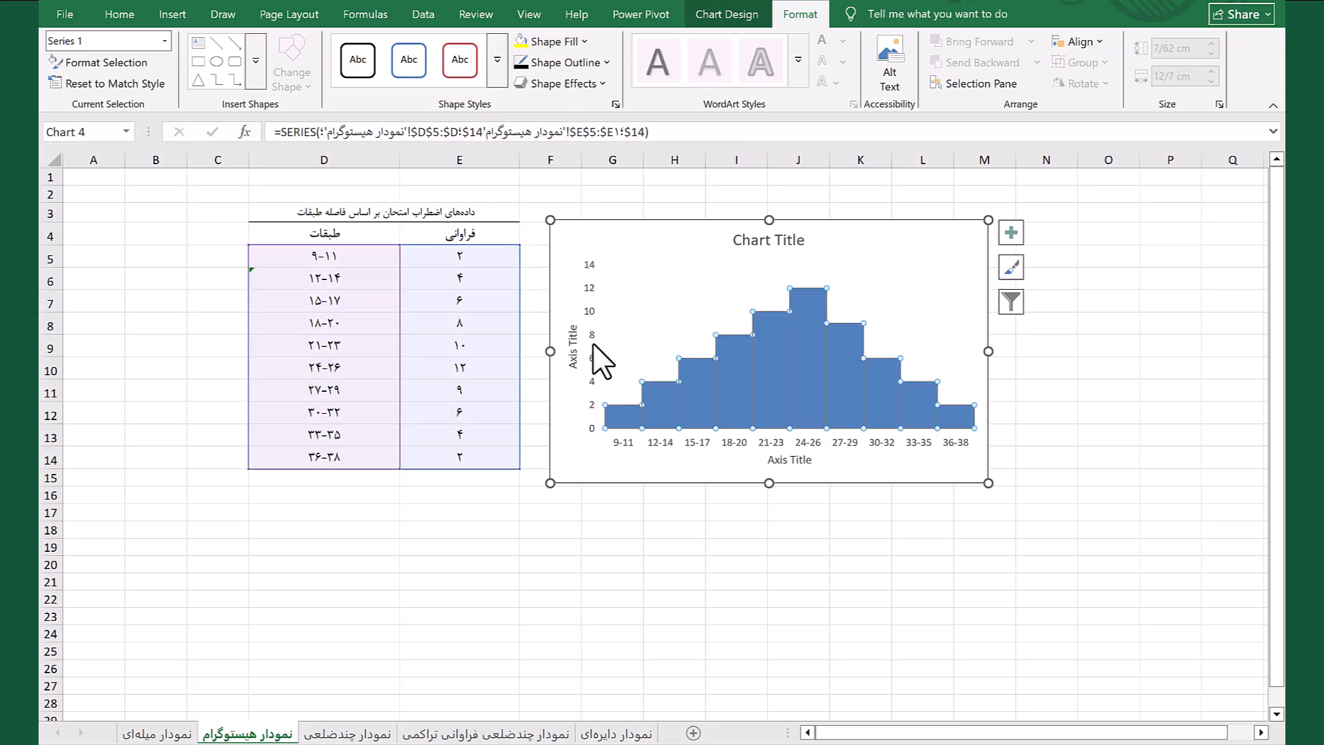
{"action": "left_click", "coordinate": [578, 63]}
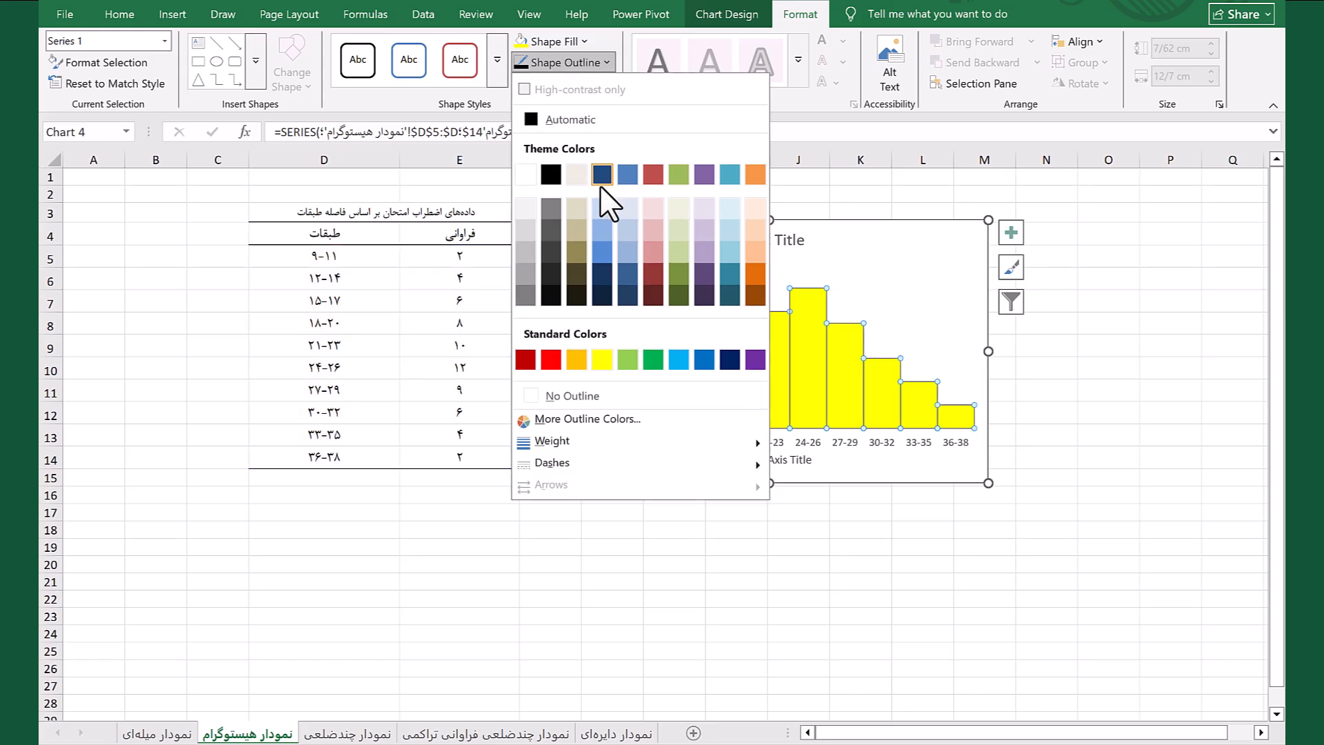
{"action": "left_click", "coordinate": [540, 129]}
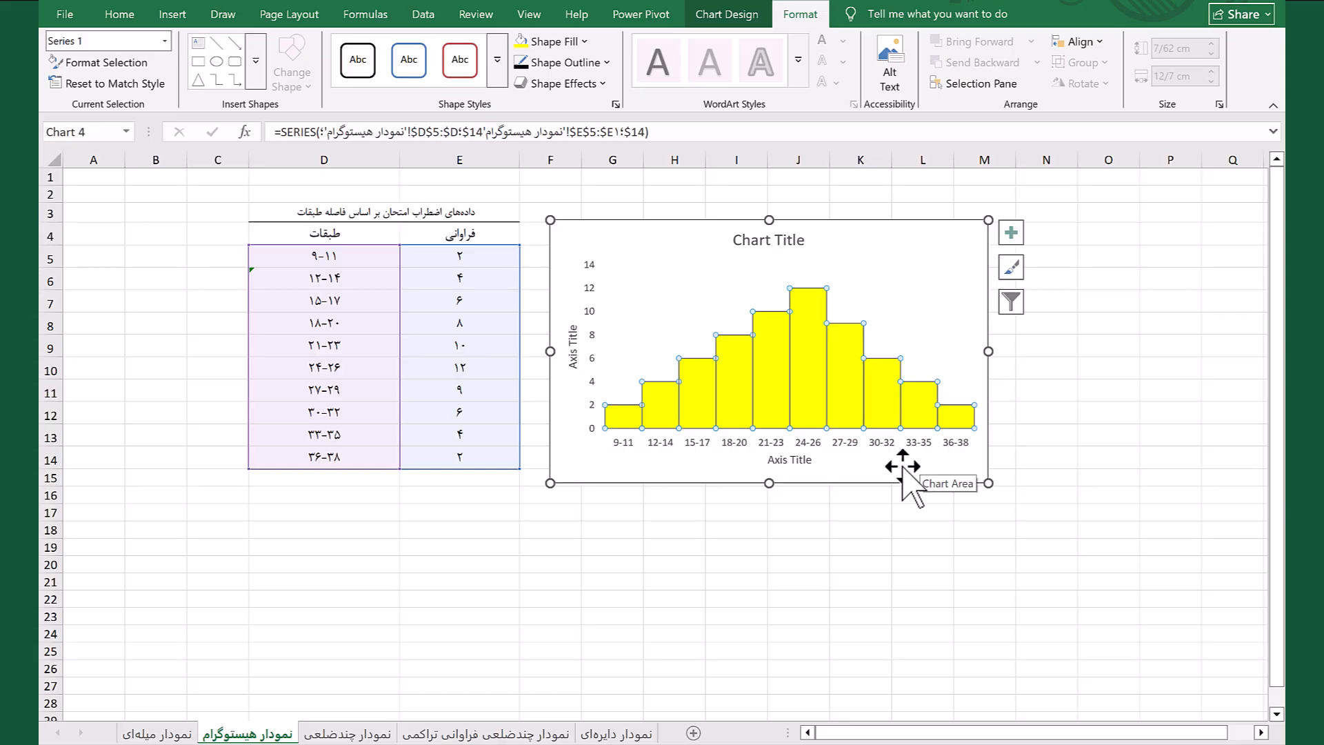
Show data labels on the histogram's columns
{"action": "left_click", "coordinate": [1017, 226]}
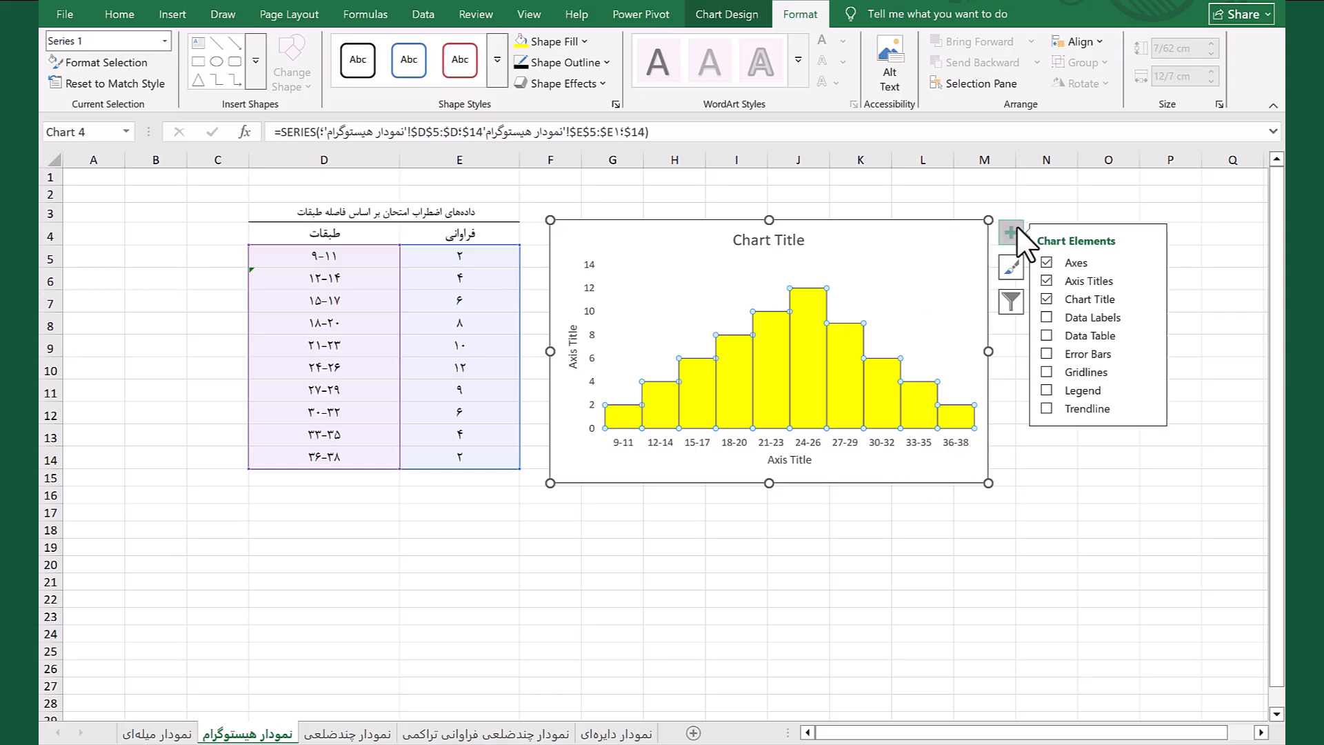
{"action": "left_click", "coordinate": [1057, 316]}
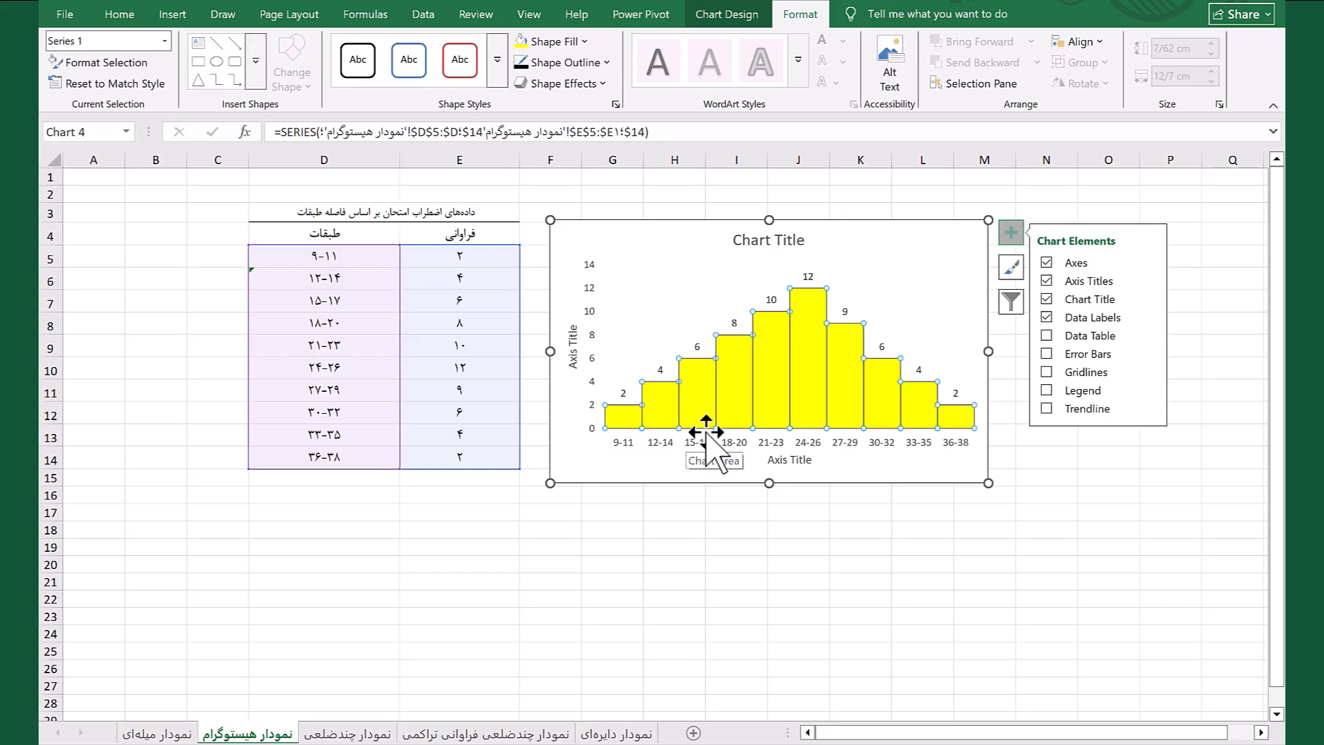
Replace the histogram's placeholder chart title with نمرات اضطراب
{"action": "double_click", "coordinate": [774, 250]}
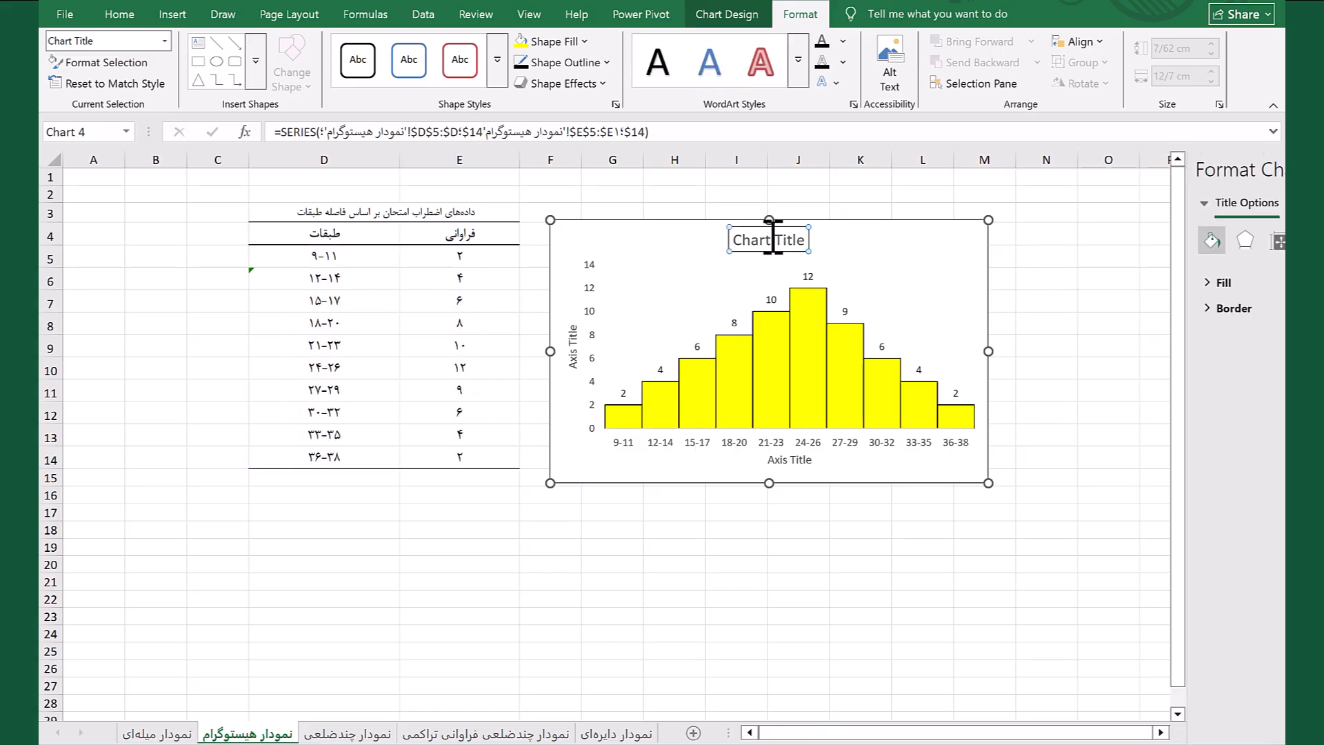
{"action": "double_click", "coordinate": [799, 248]}
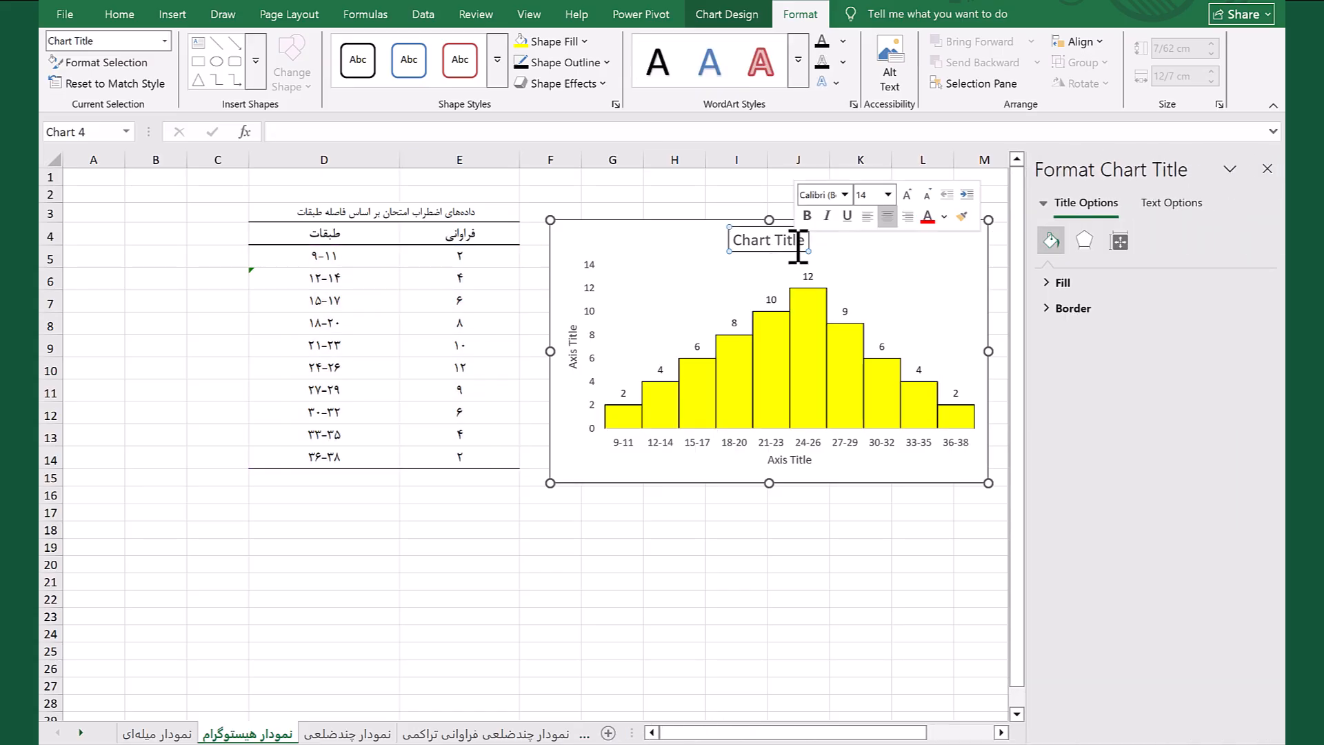
{"action": "triple_click", "coordinate": [798, 248]}
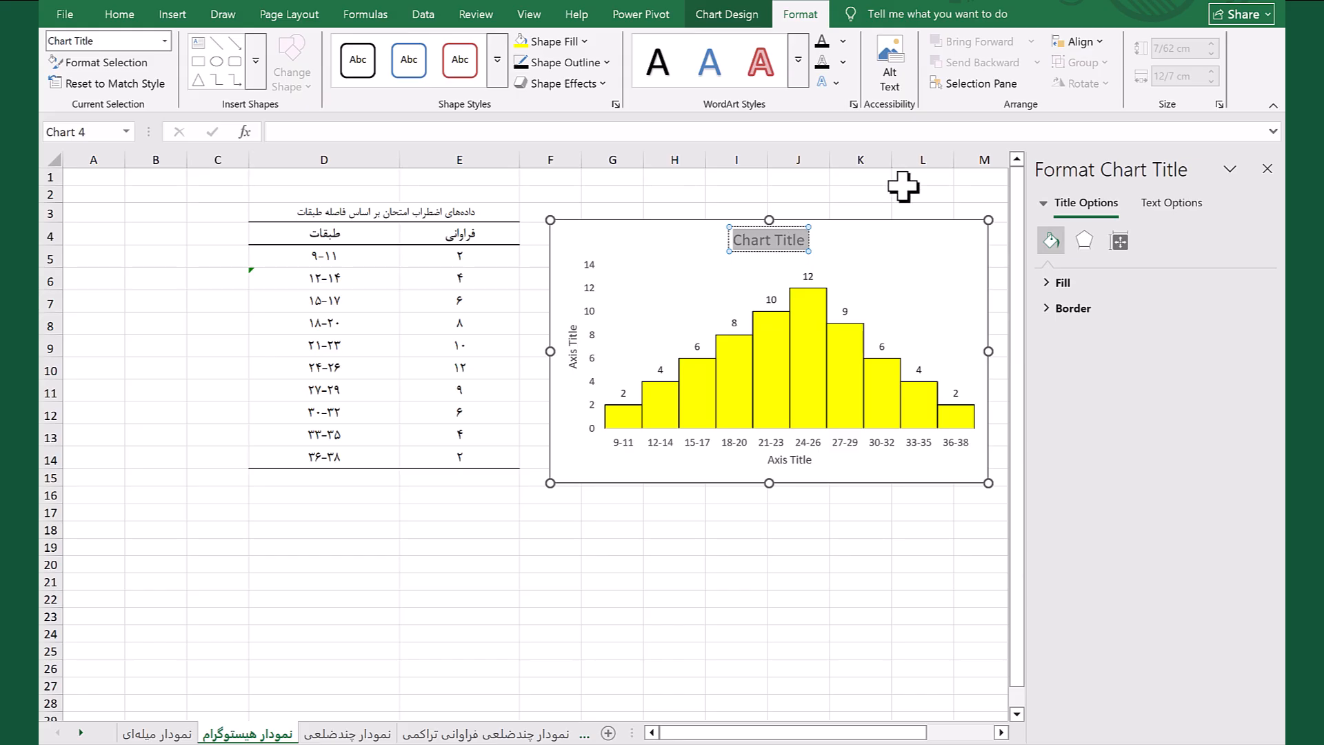
{"action": "left_click", "coordinate": [910, 128]}
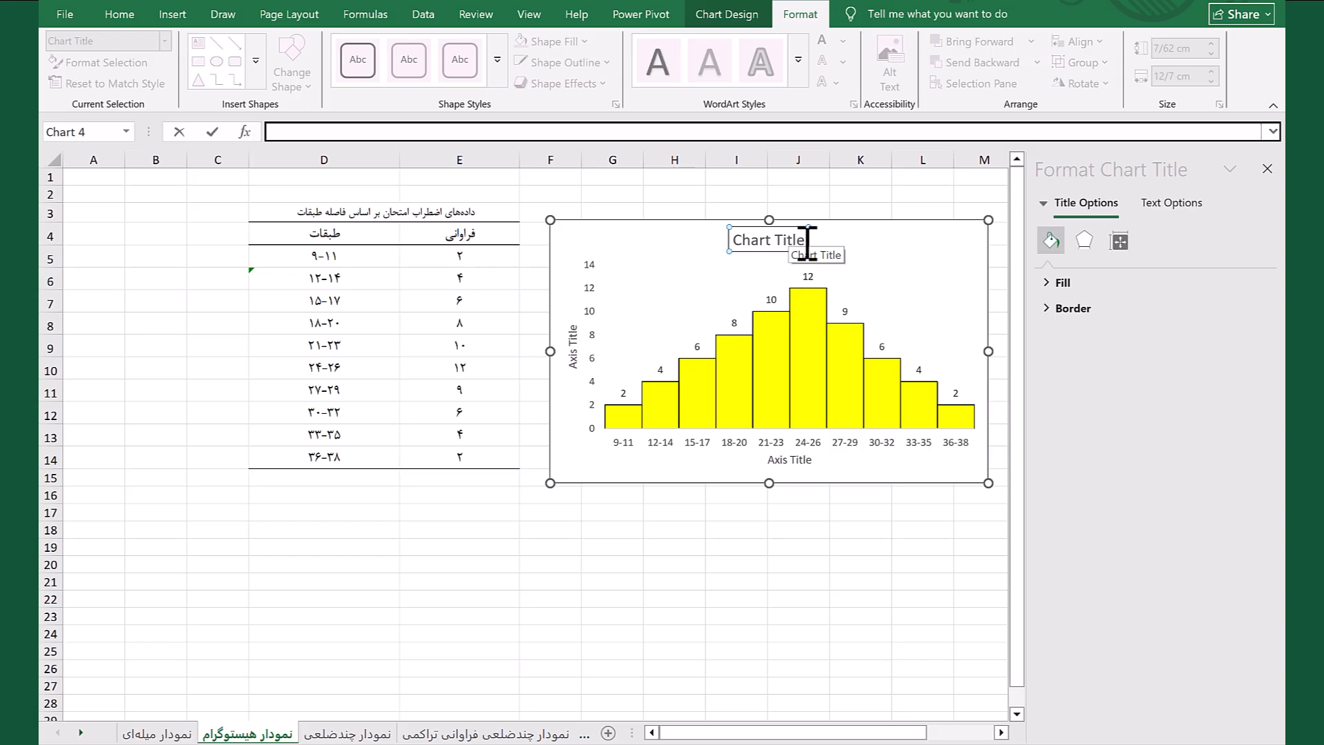
{"action": "left_click_drag", "start_coordinate": [806, 242], "coordinate": [735, 249]}
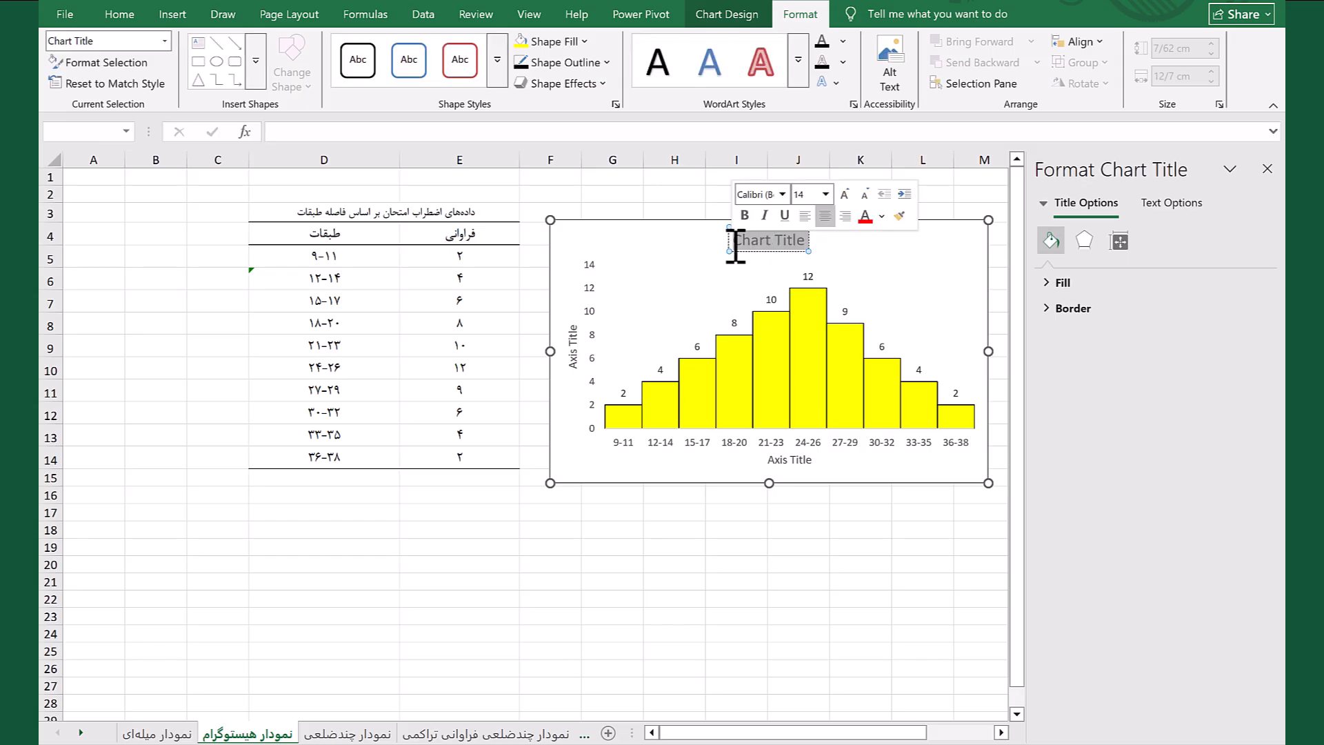
{"action": "type", "text": "ن"}
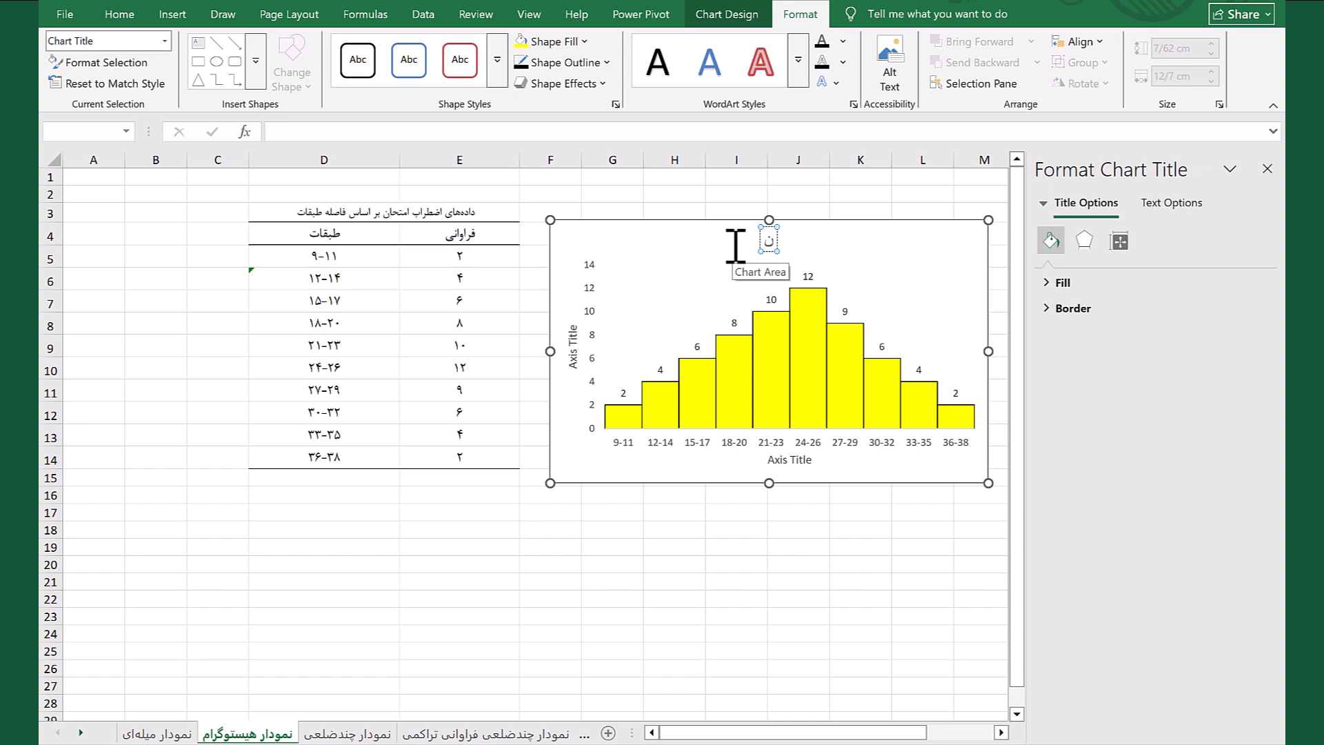
{"action": "type", "text": "مرات اض"}
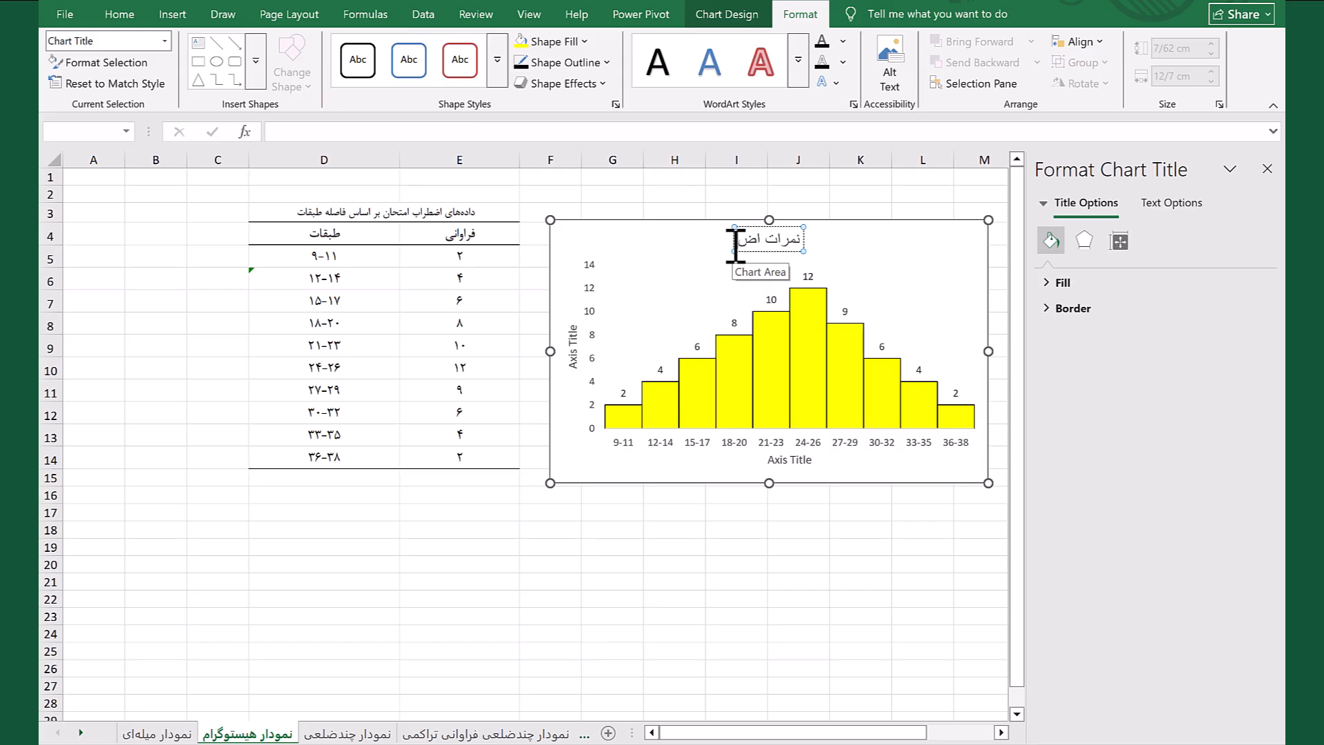
{"action": "type", "text": "ط"}
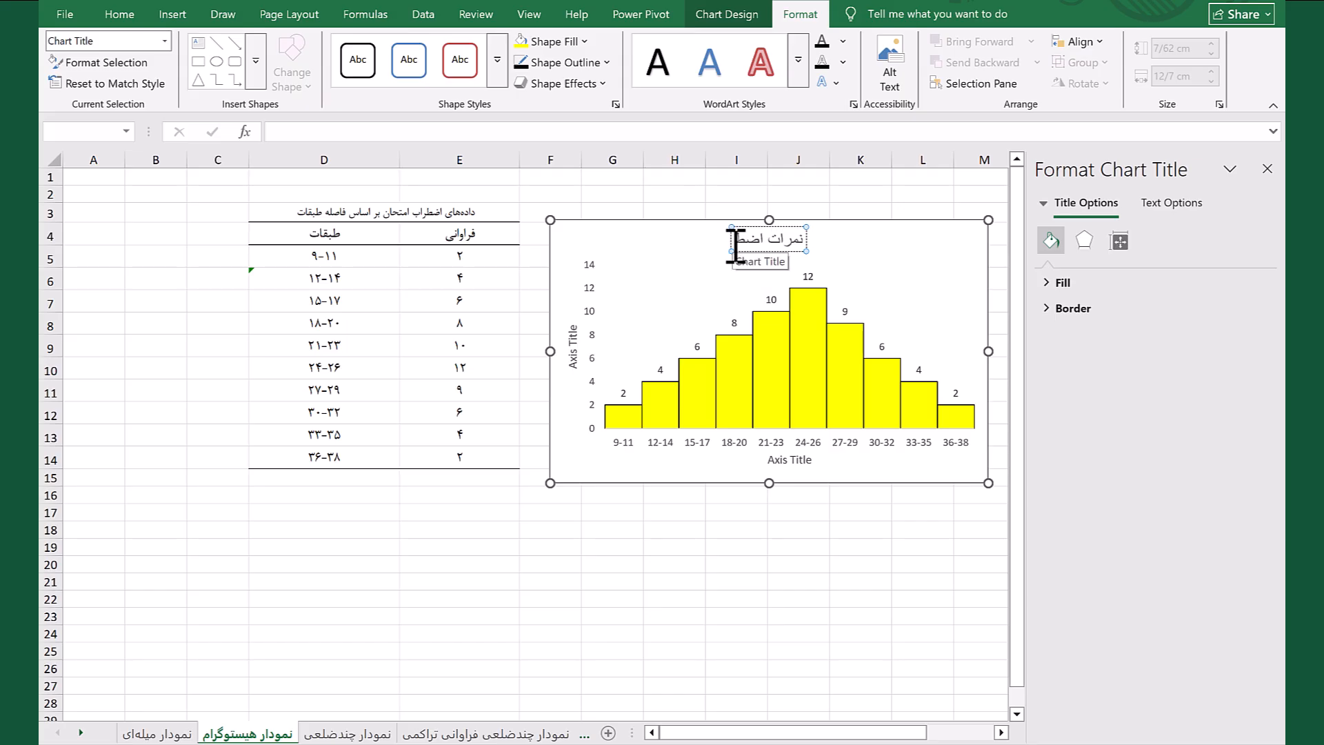
{"action": "type", "text": "راب"}
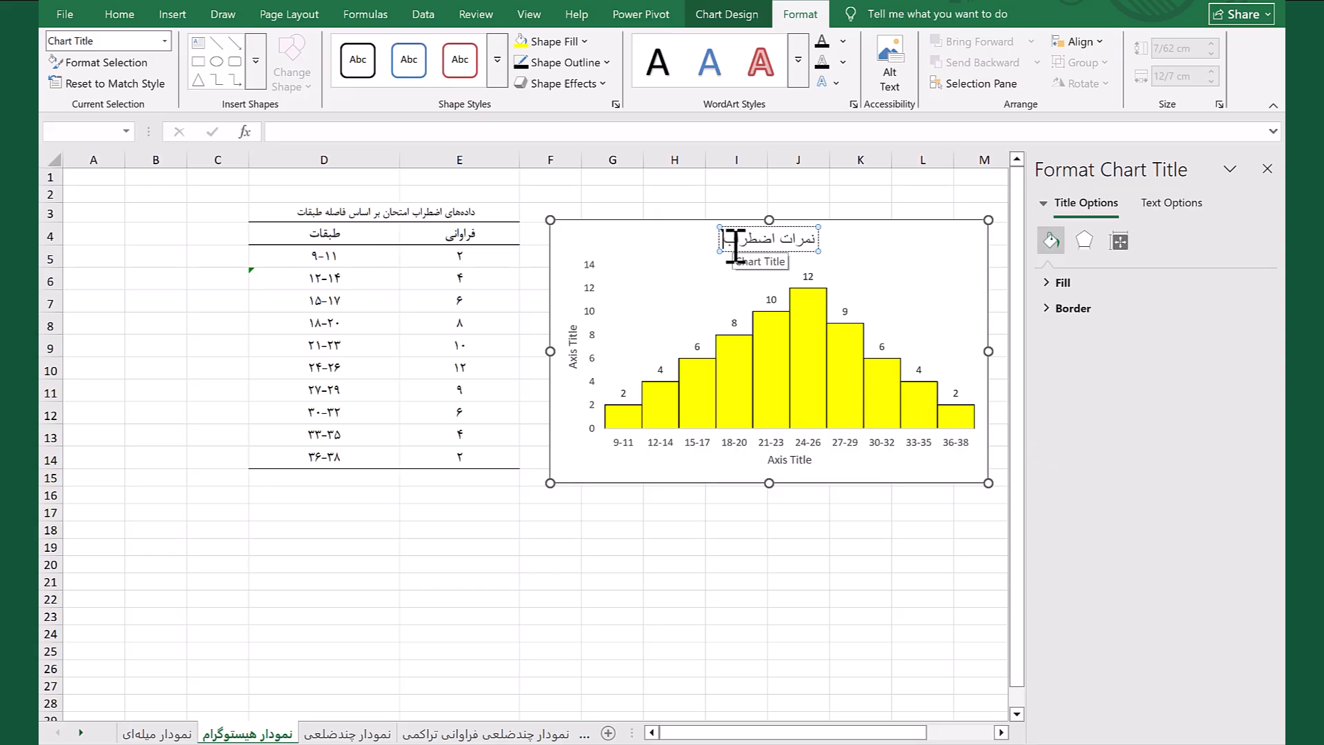
{"action": "key", "text": "Return"}
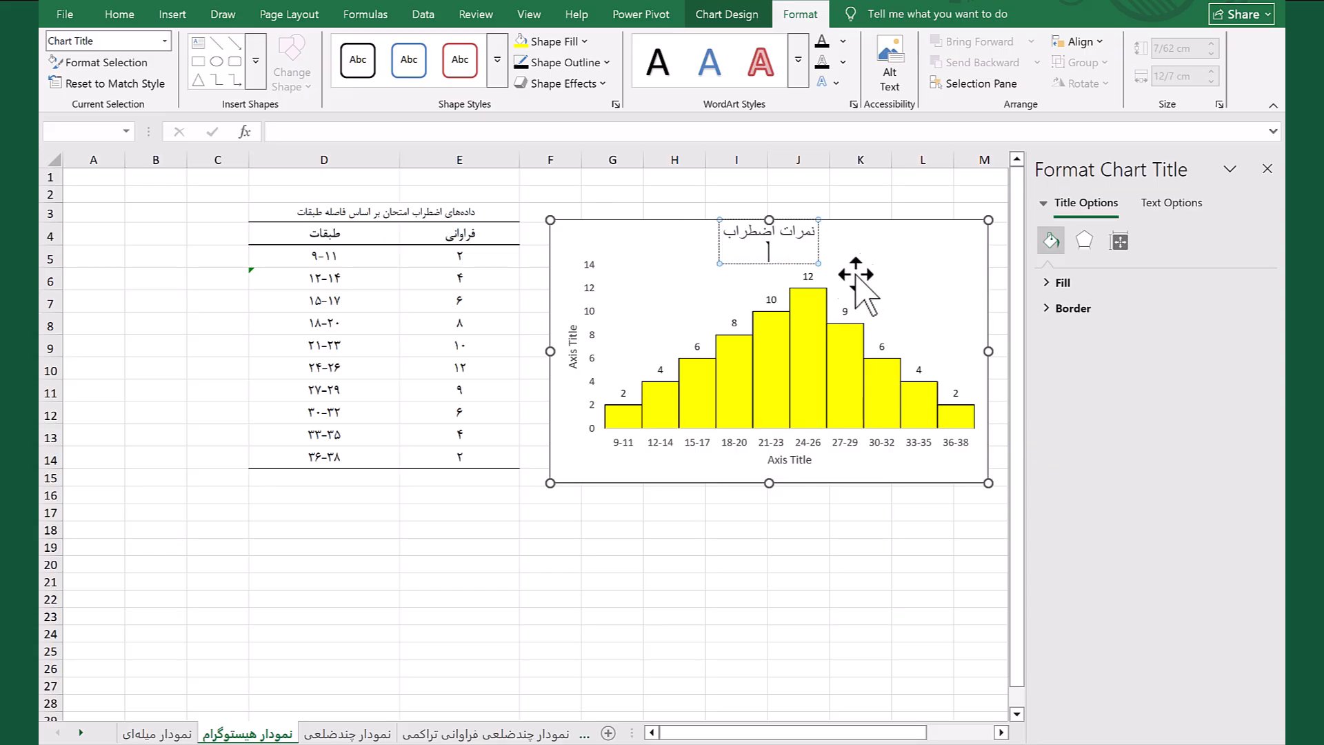
Change the histogram's vertical axis title to فراوانی
{"action": "left_click", "coordinate": [577, 343]}
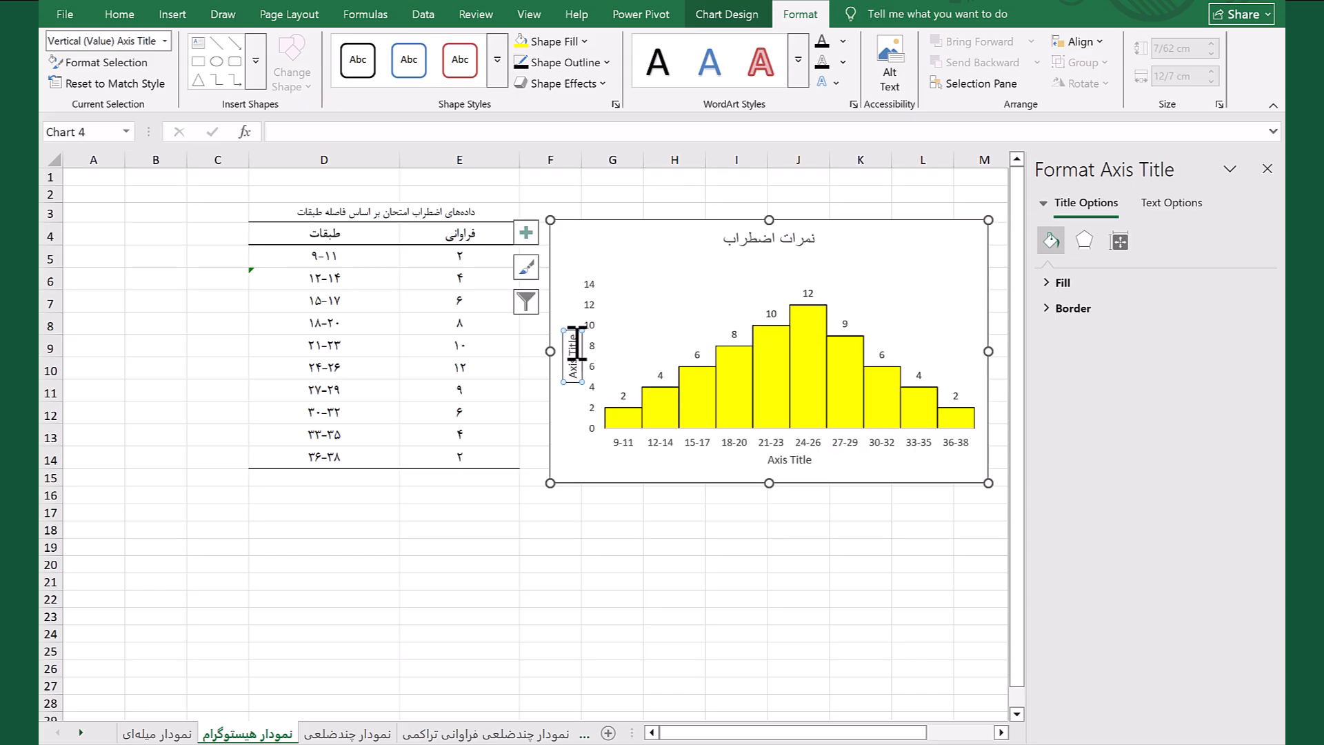
{"action": "left_click", "coordinate": [577, 344]}
{"action": "triple_click", "coordinate": [576, 343]}
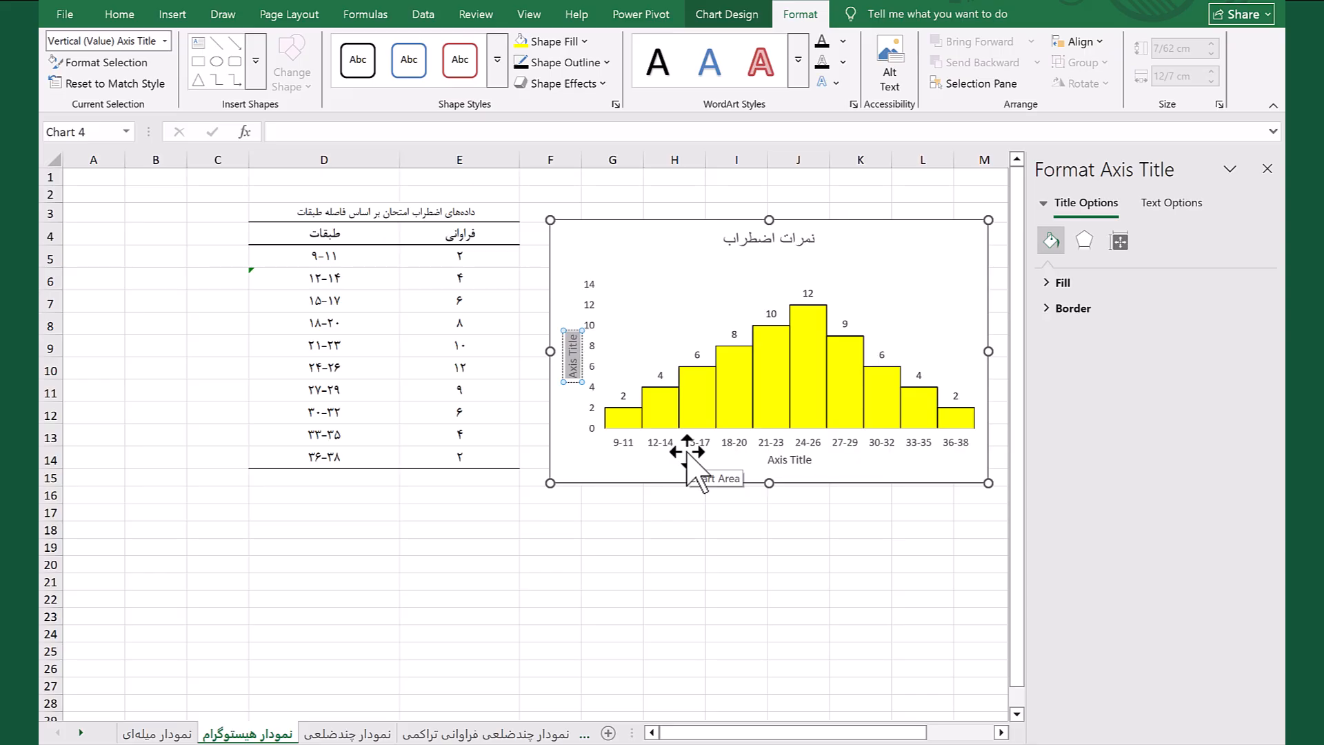
{"action": "type", "text": "ف"}
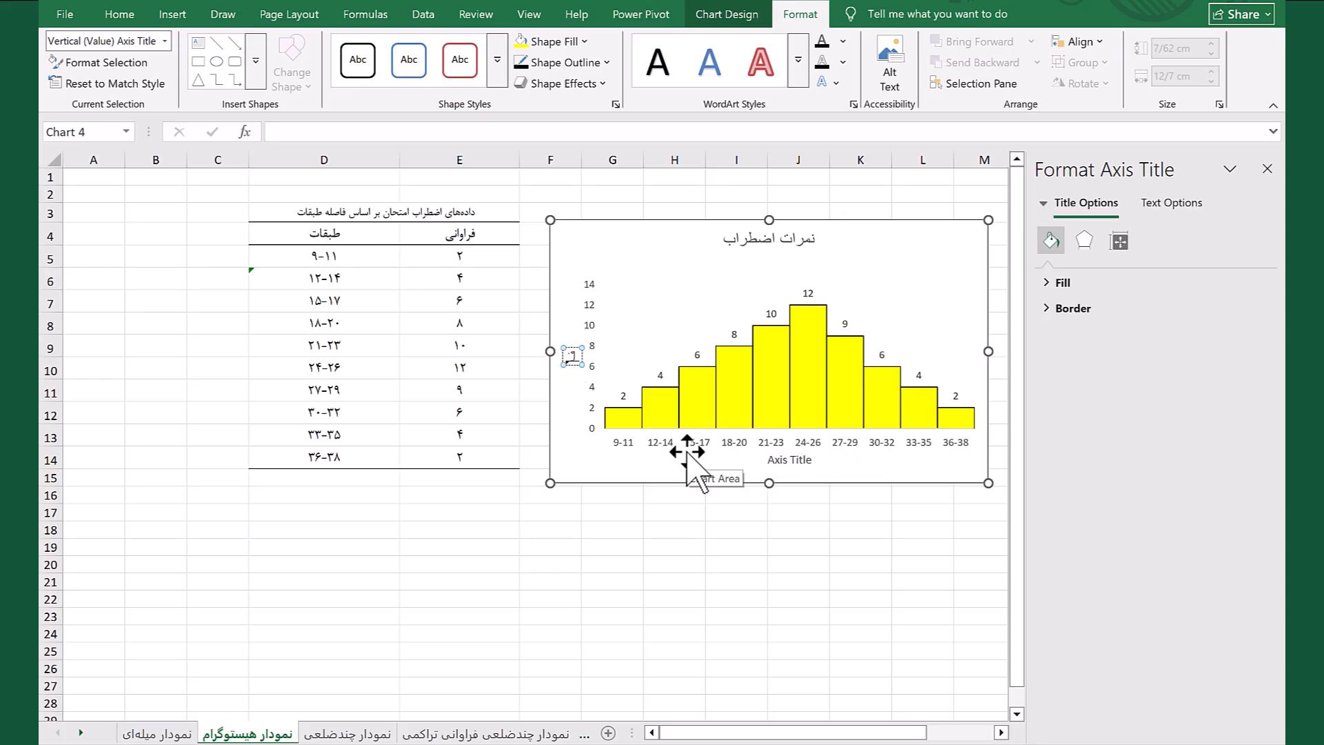
{"action": "type", "text": "راوانیی"}
{"action": "key", "text": "Return"}
Change the histogram's horizontal axis title to طبقات and close the formatting pane
{"action": "left_click", "coordinate": [794, 459]}
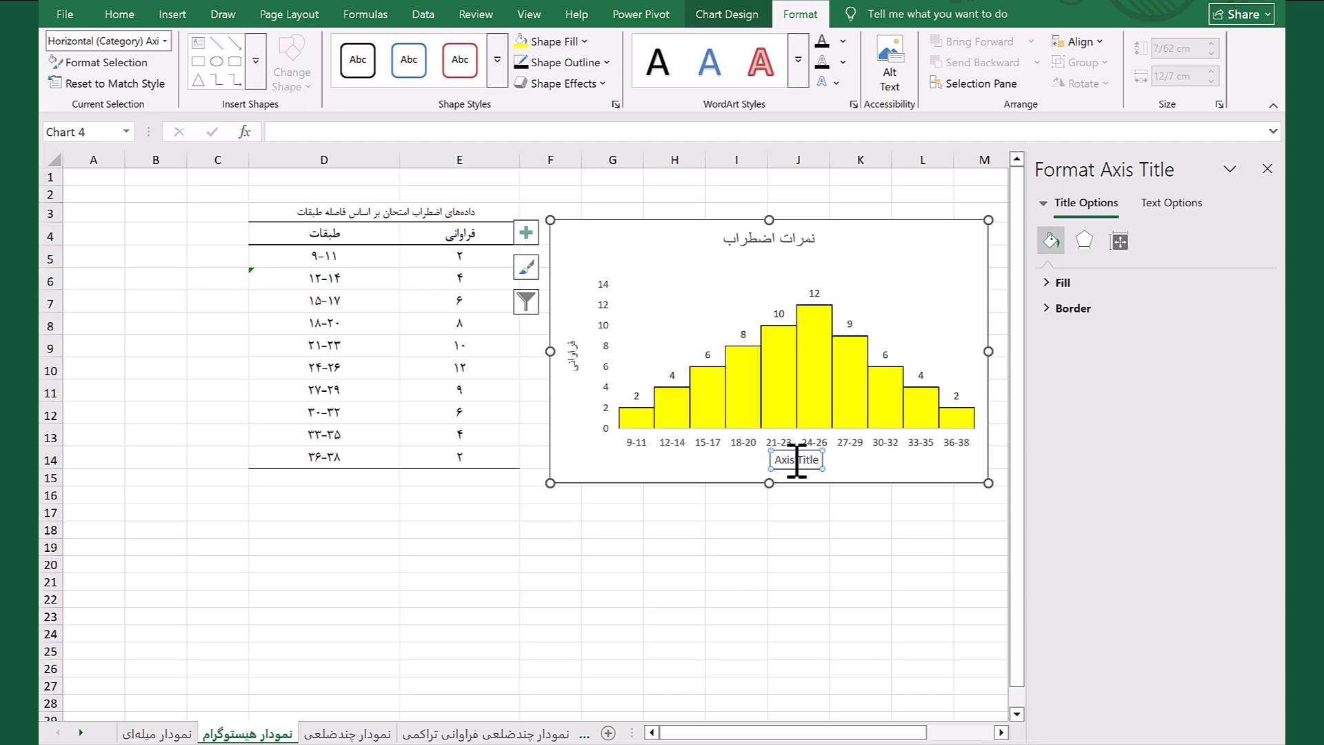
{"action": "left_click_drag", "start_coordinate": [773, 459], "coordinate": [821, 464]}
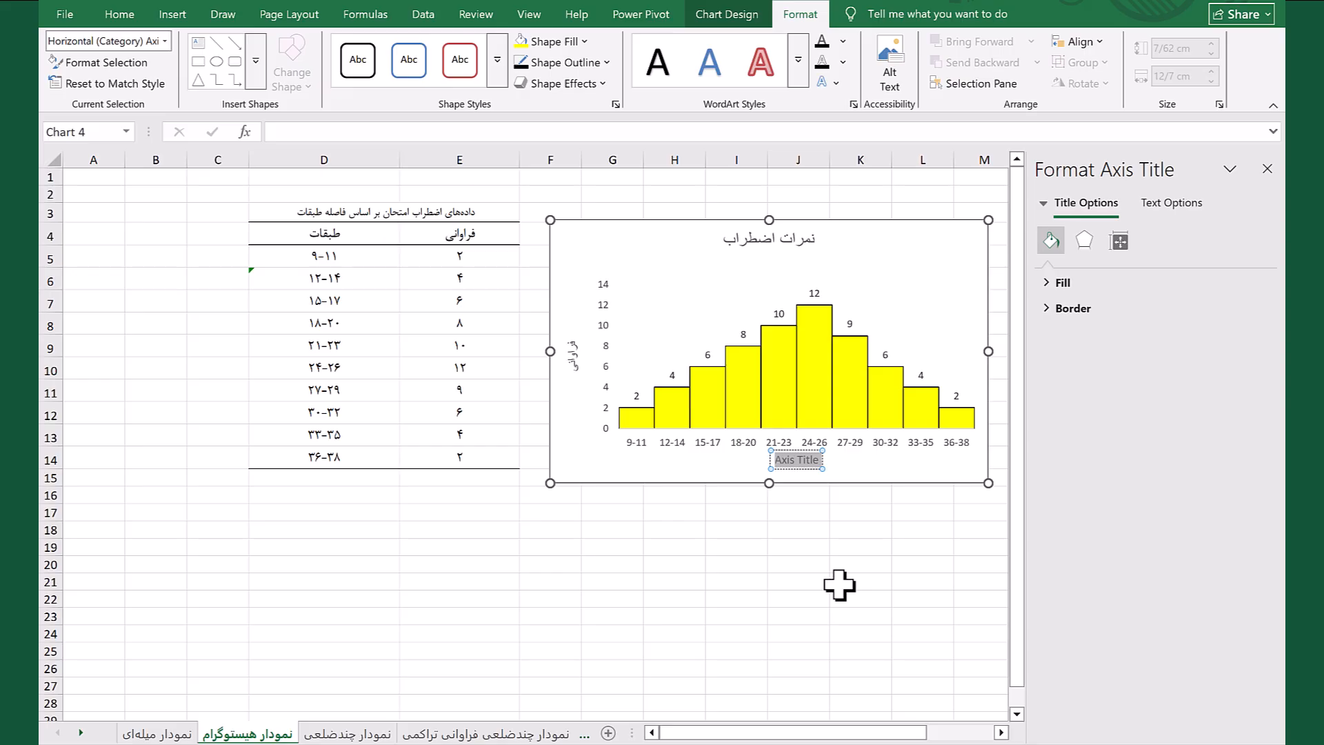
{"action": "type", "text": "ط"}
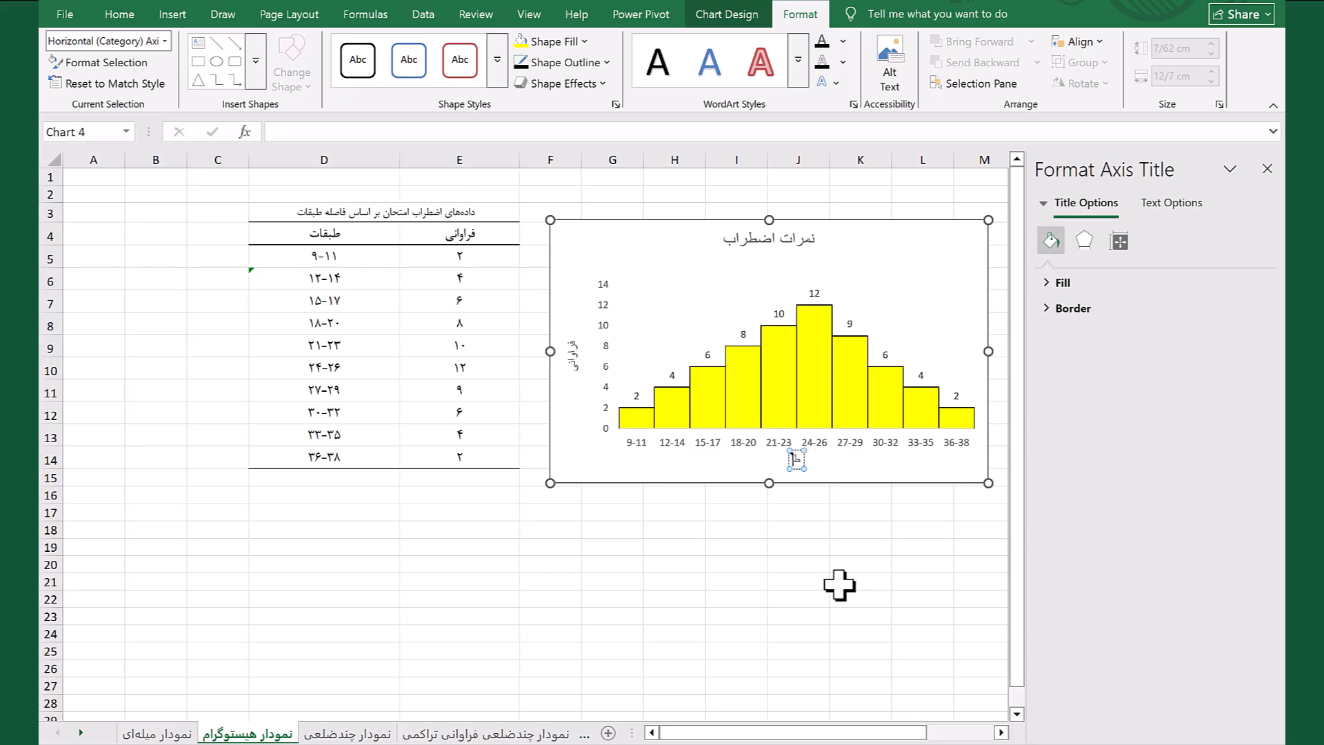
{"action": "type", "text": "بقات"}
{"action": "key", "text": "Return"}
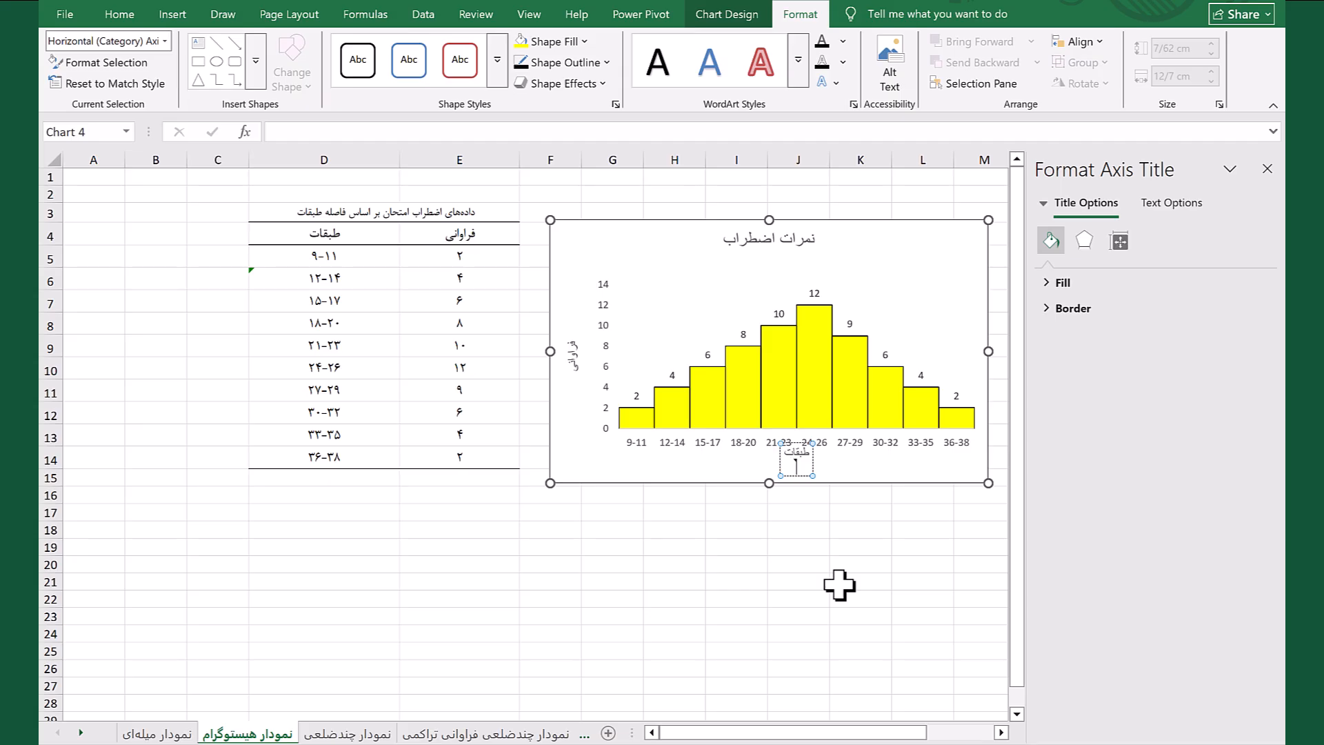
{"action": "left_click", "coordinate": [780, 600]}
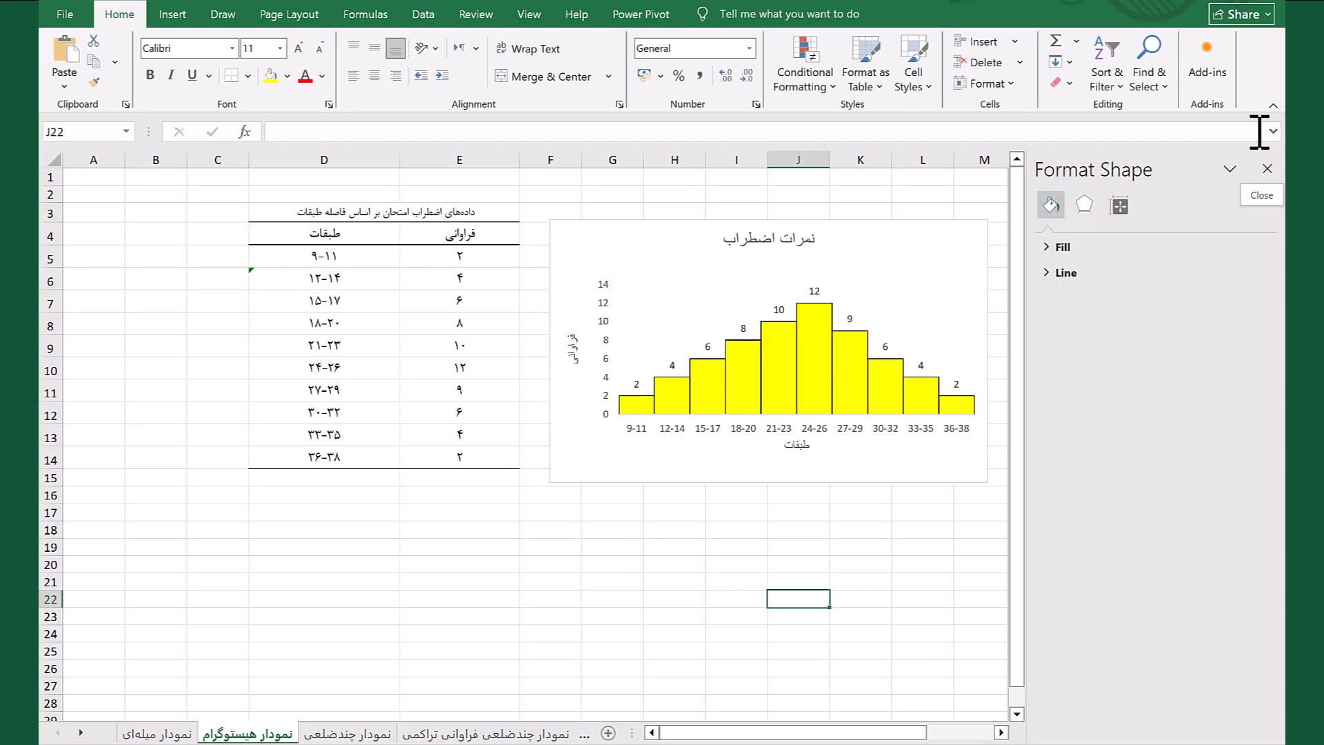
{"action": "left_click", "coordinate": [1268, 169]}
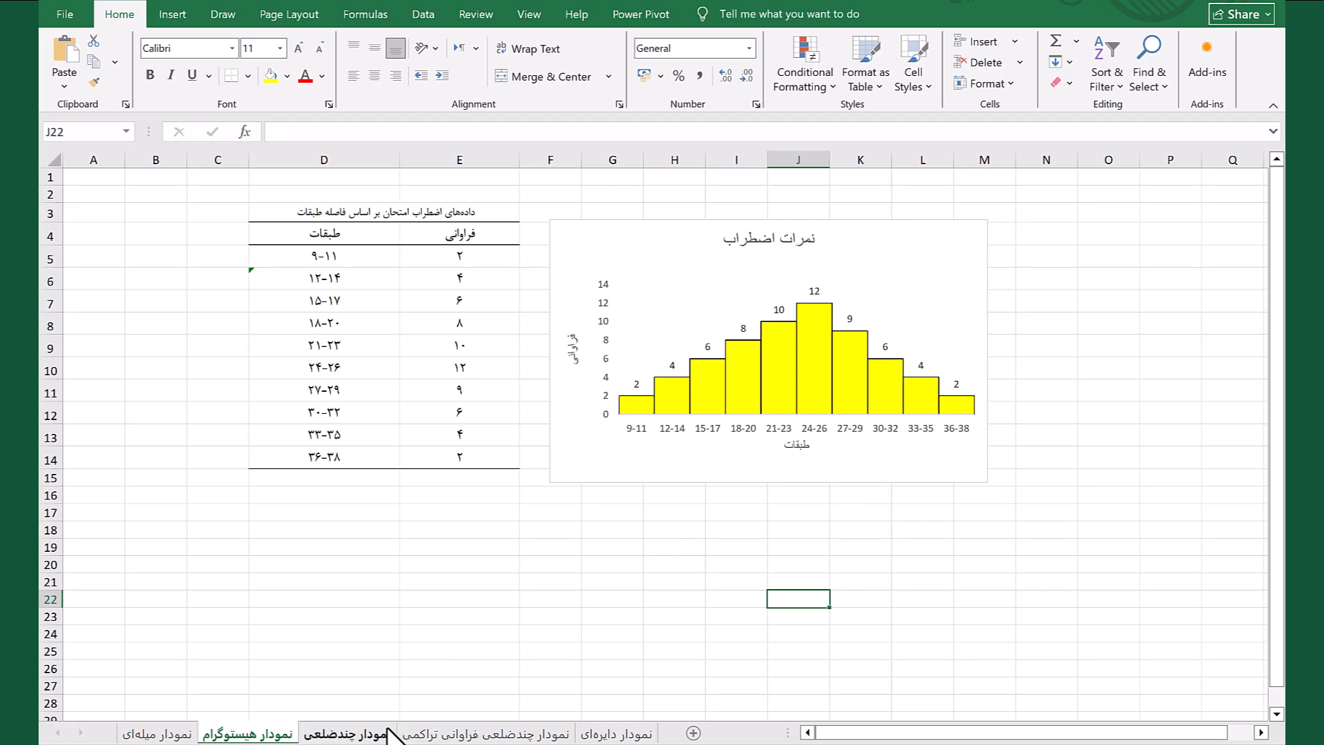
On the نمودار چندضلعی sheet, insert a 2-D line chart with markers from G5:G12 and move it beside the table
{"action": "left_click", "coordinate": [346, 735]}
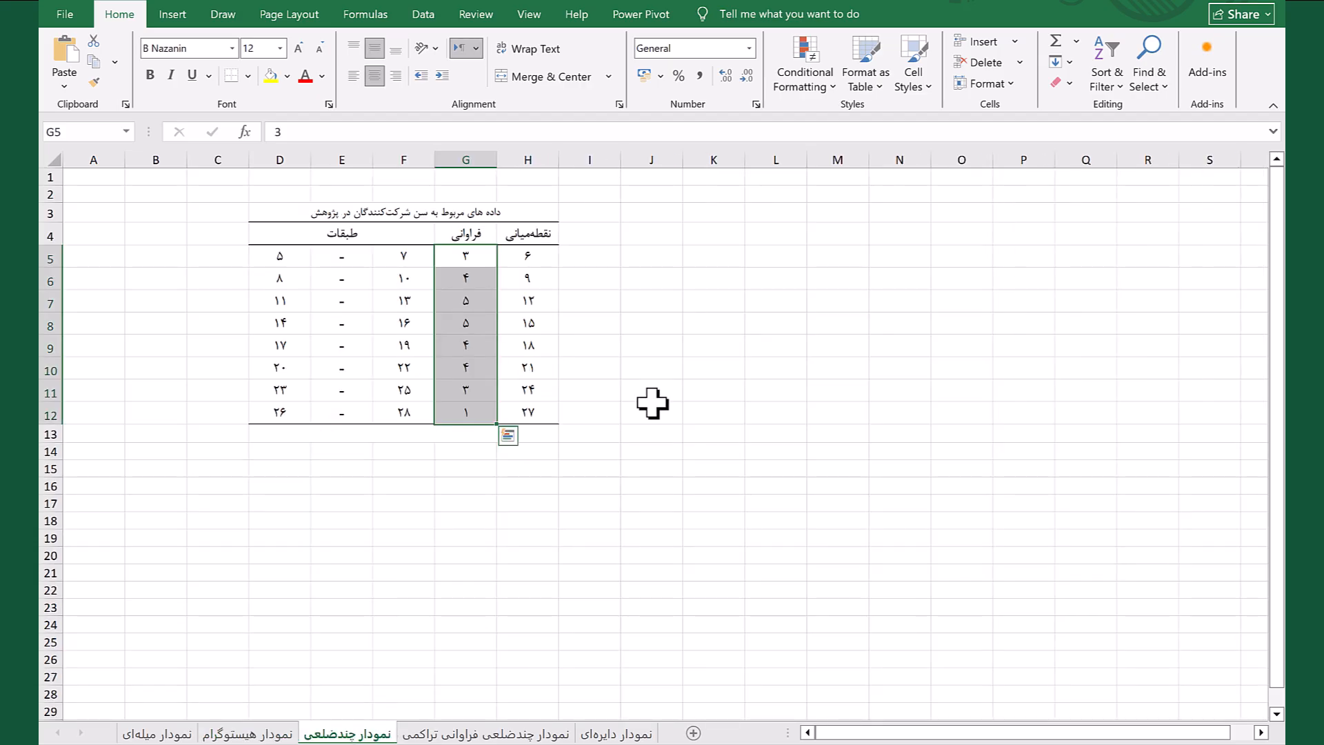
{"action": "left_click", "coordinate": [531, 302]}
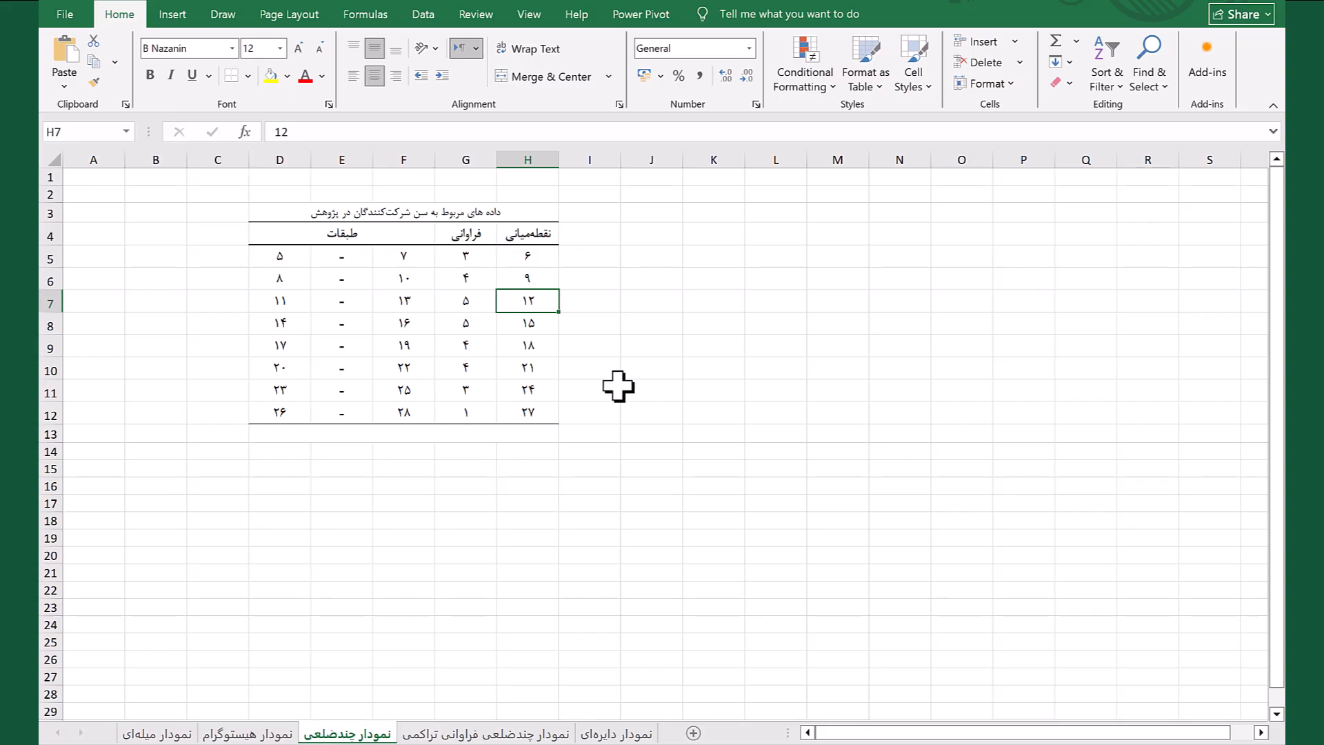
{"action": "left_click", "coordinate": [471, 257]}
{"action": "left_click_drag", "start_coordinate": [470, 258], "coordinate": [482, 408]}
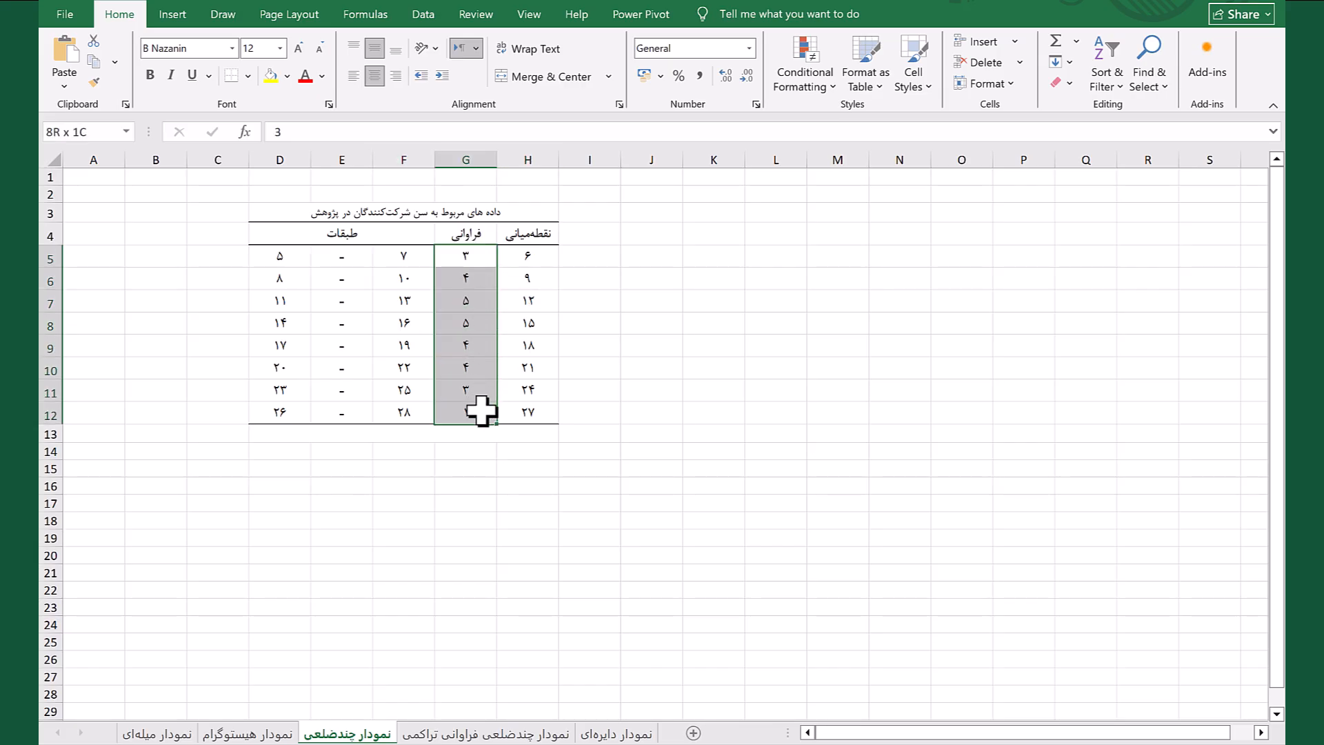
{"action": "left_click", "coordinate": [172, 14]}
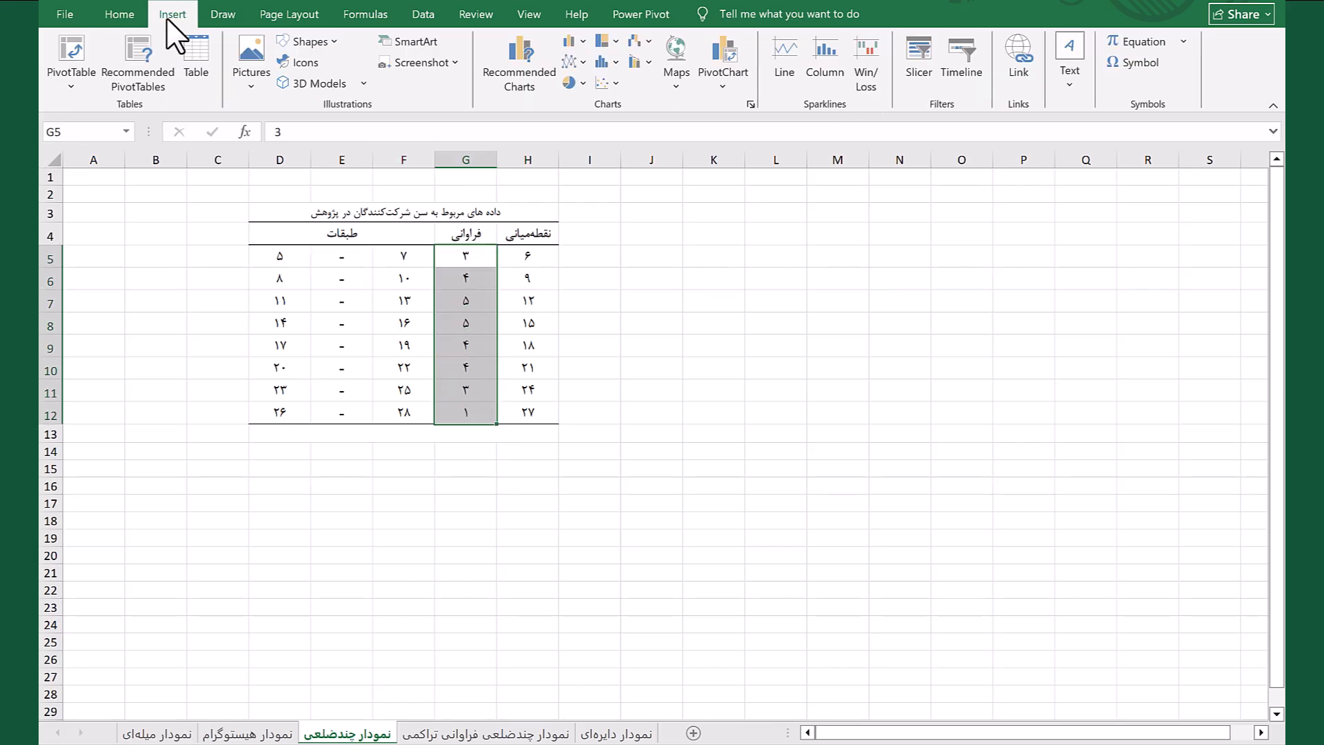
{"action": "left_click", "coordinate": [583, 62]}
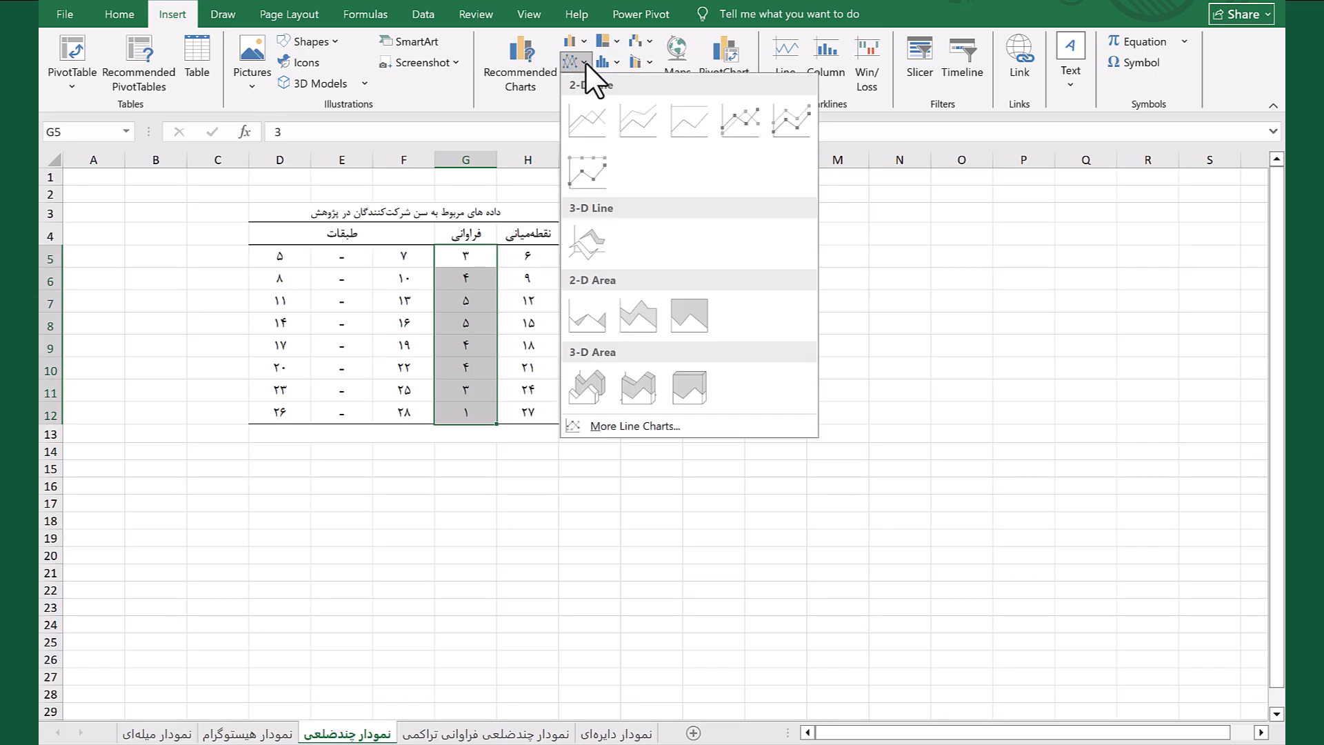
{"action": "left_click", "coordinate": [747, 116]}
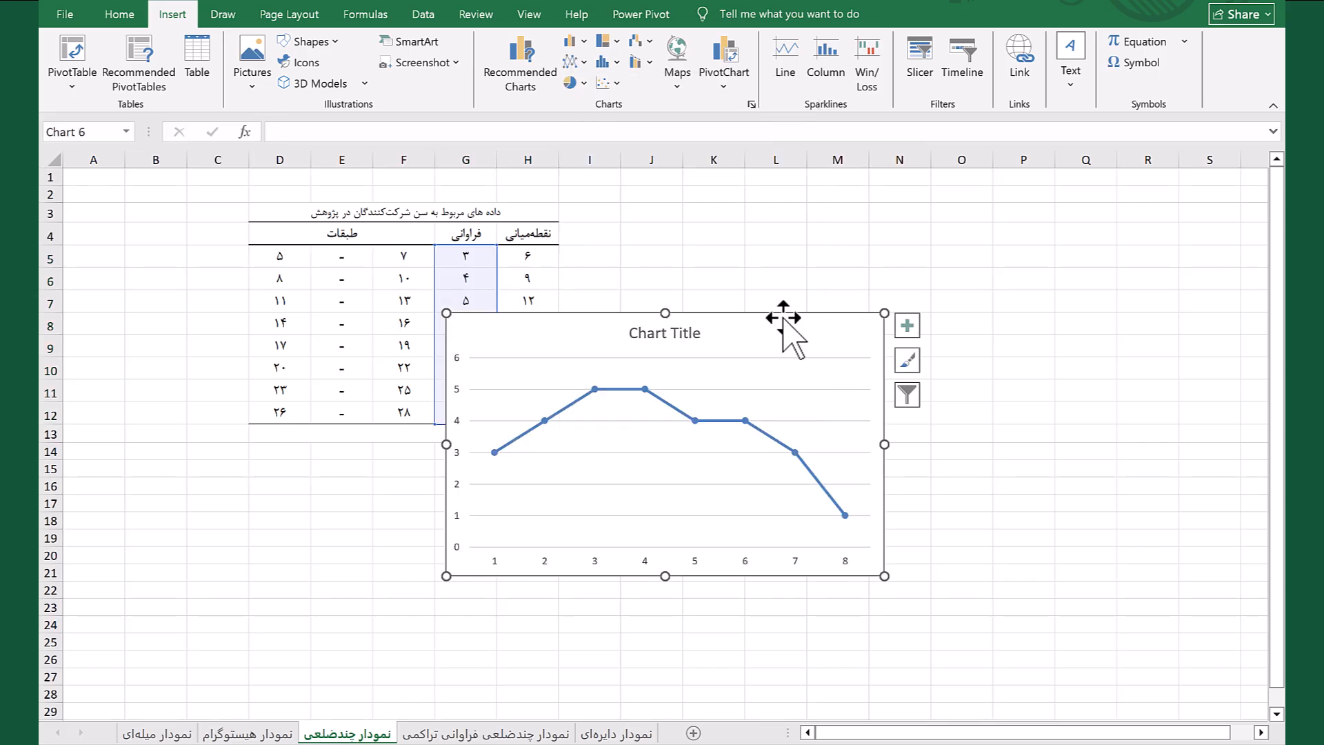
{"action": "left_click_drag", "start_coordinate": [782, 318], "coordinate": [926, 222]}
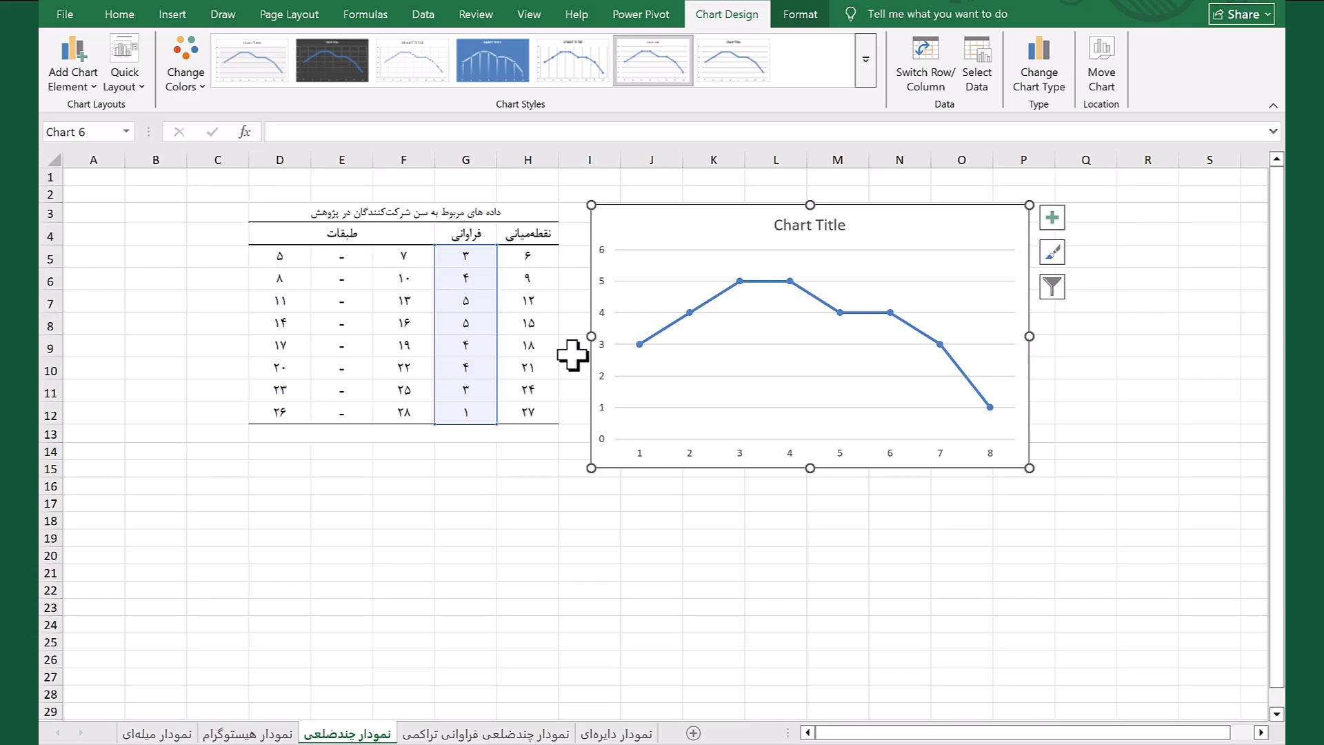
Set the line chart's horizontal axis labels to the midpoint values in H5:H12
{"action": "left_click", "coordinate": [976, 67]}
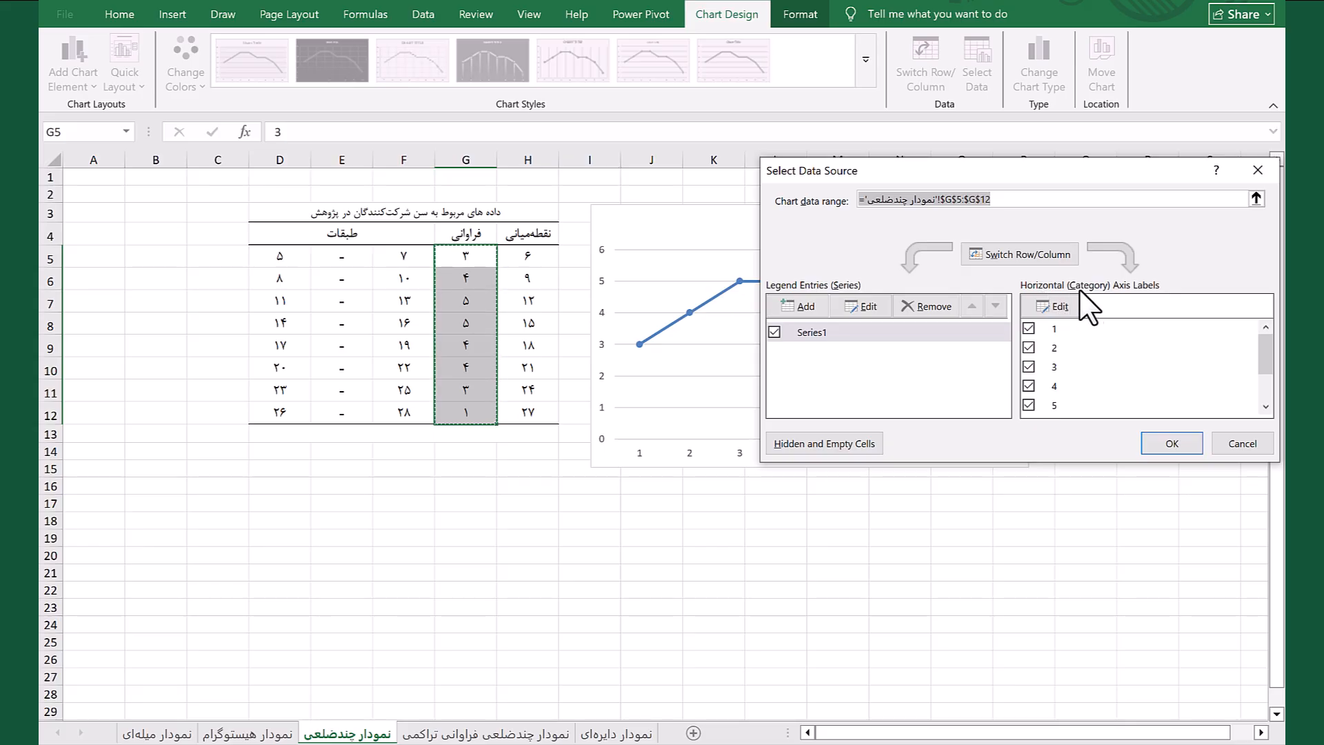
{"action": "left_click", "coordinate": [1061, 308]}
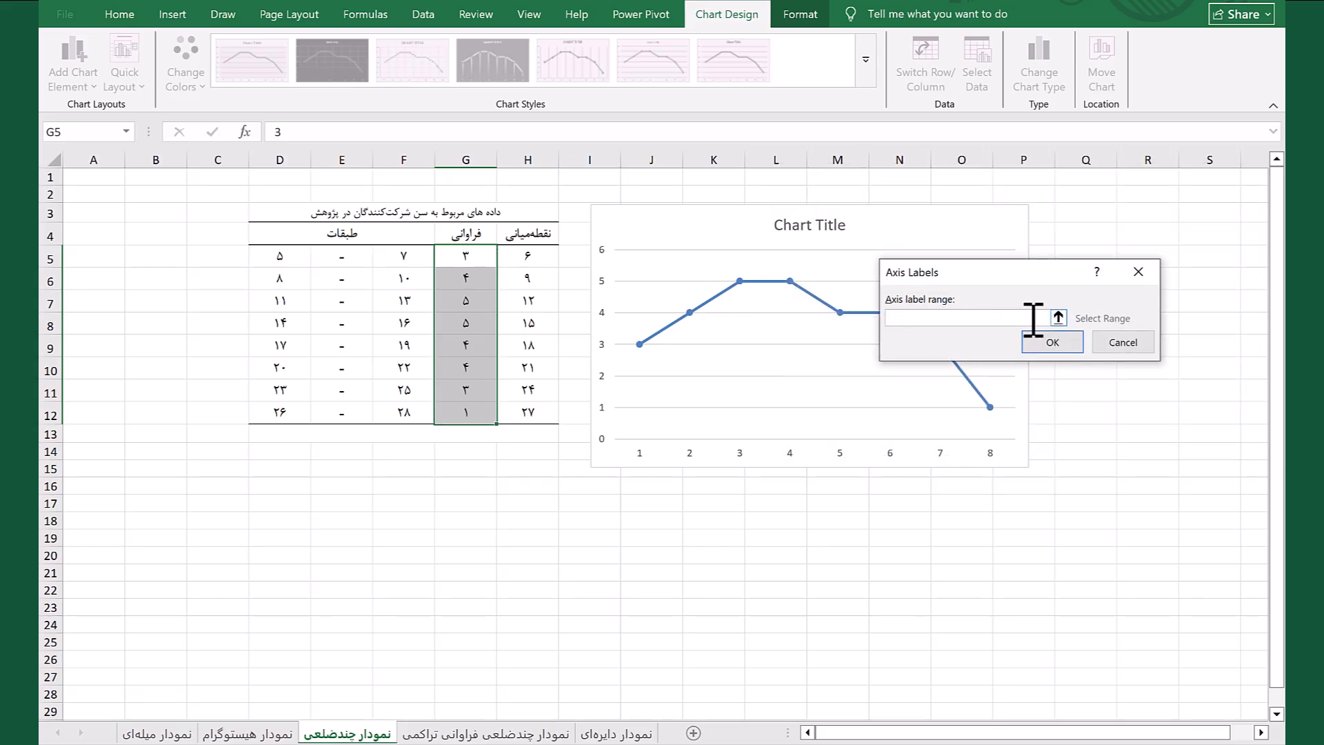
{"action": "left_click_drag", "start_coordinate": [531, 256], "coordinate": [539, 414]}
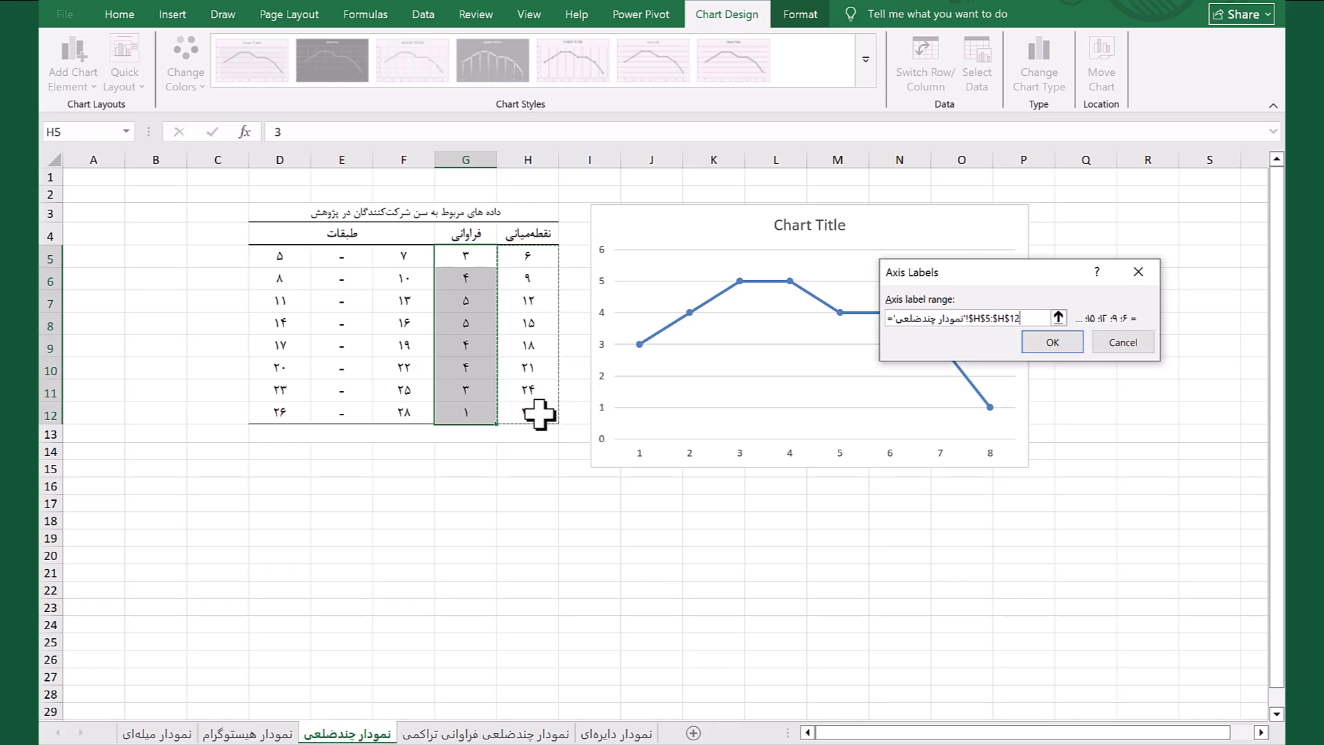
{"action": "left_click", "coordinate": [1039, 337]}
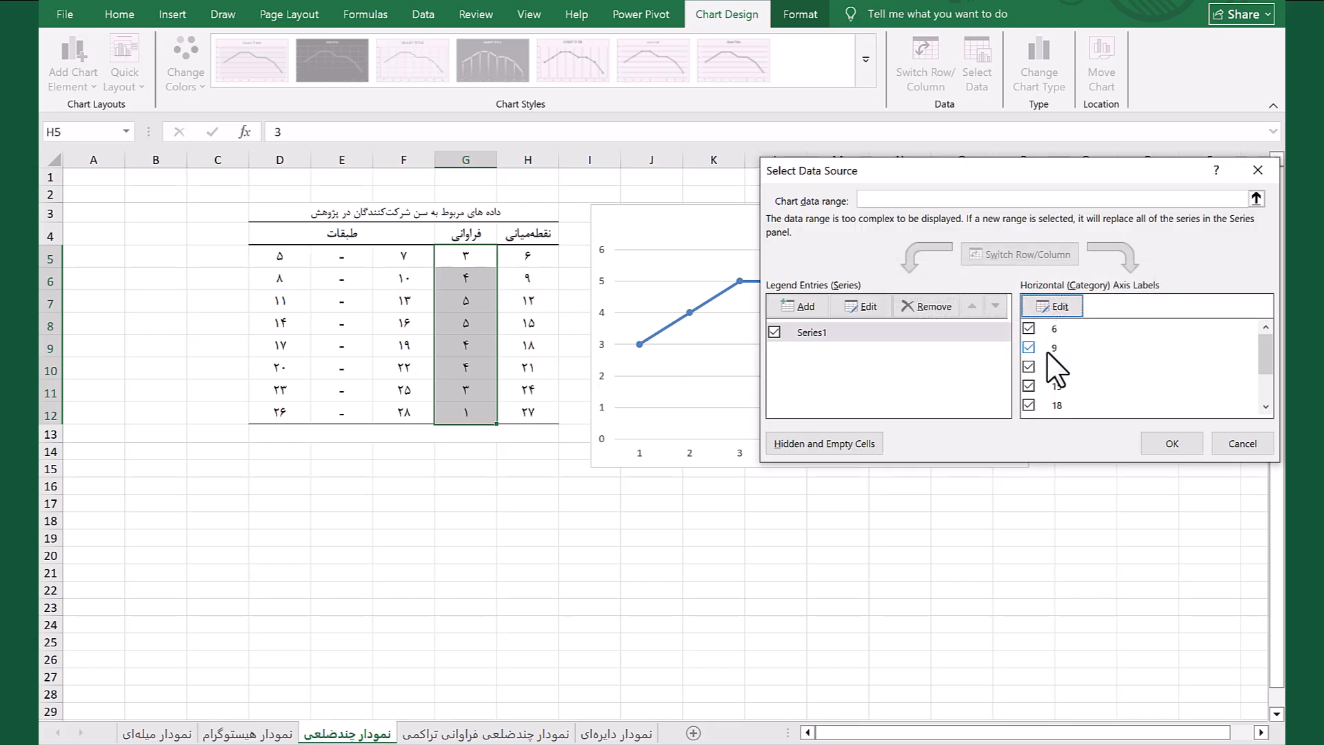
{"action": "left_click", "coordinate": [1174, 444]}
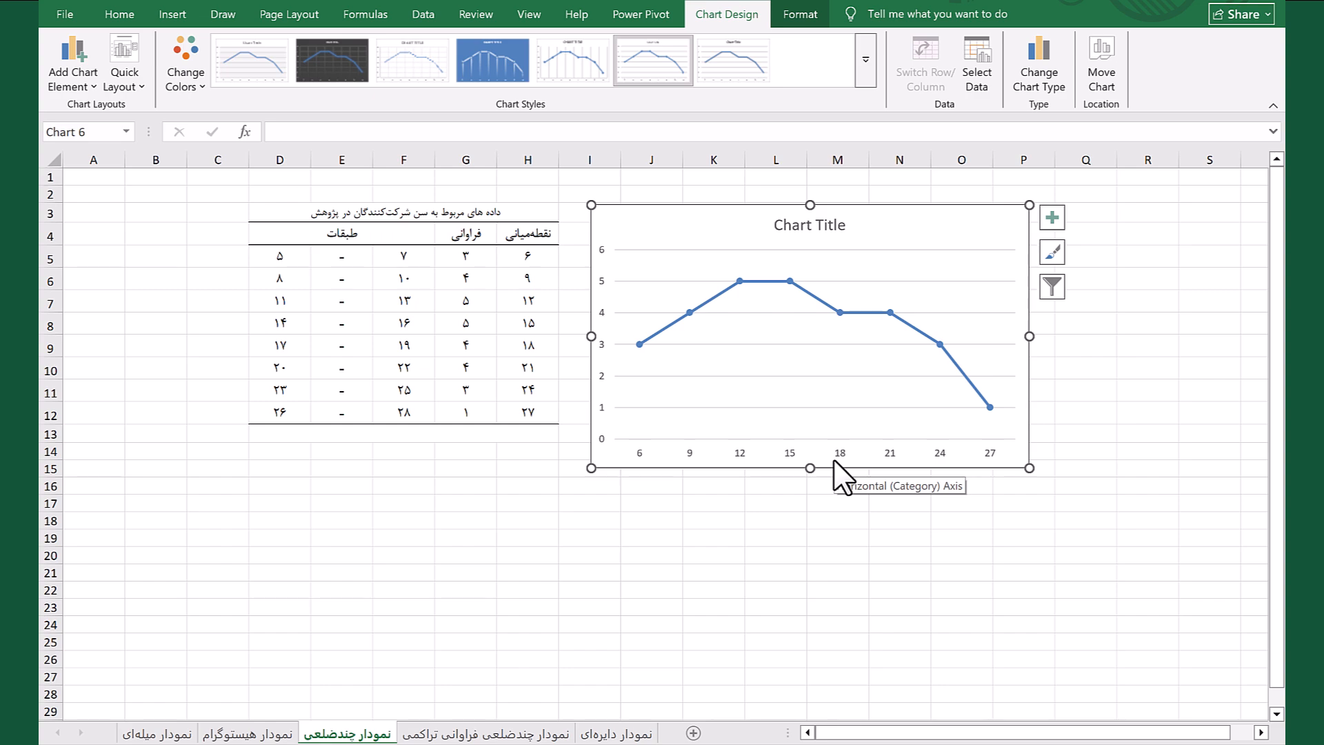
Add axis titles to the line chart and change the vertical axis title to فراوانی
{"action": "left_click", "coordinate": [1049, 218]}
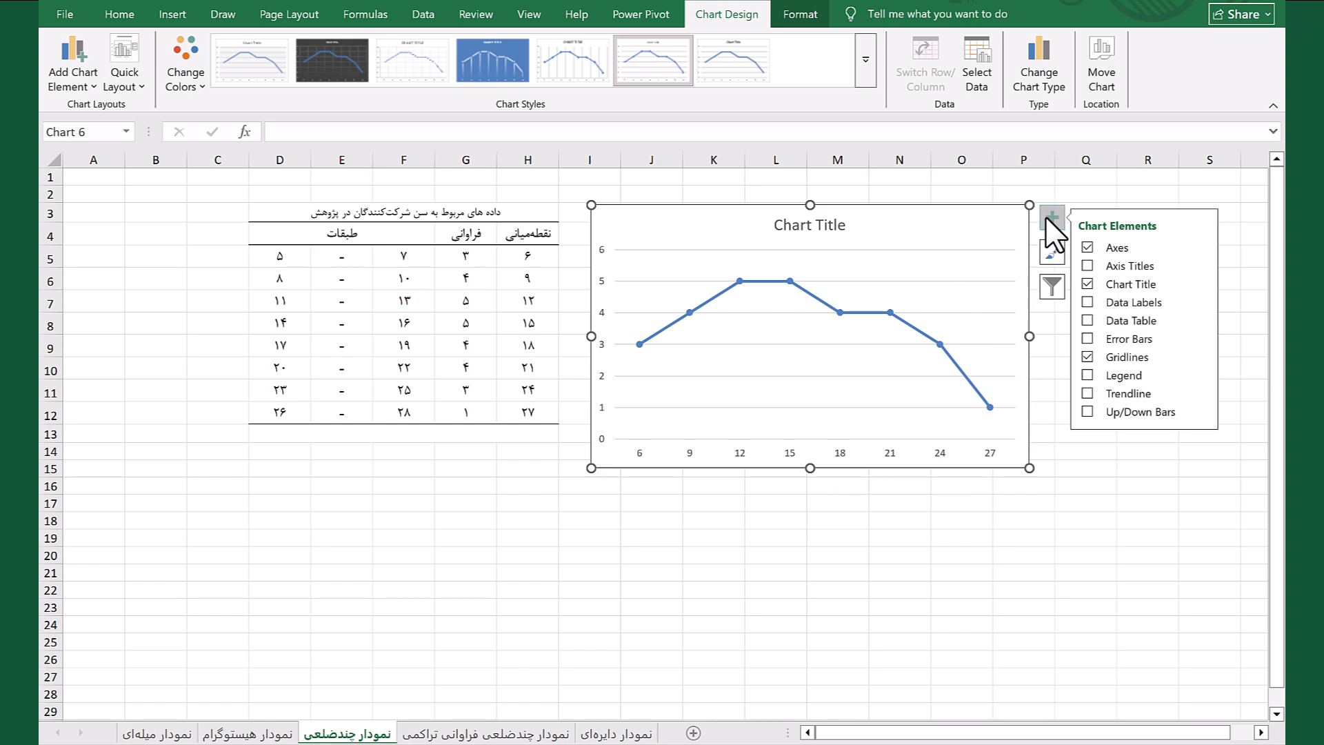
{"action": "left_click", "coordinate": [1088, 266]}
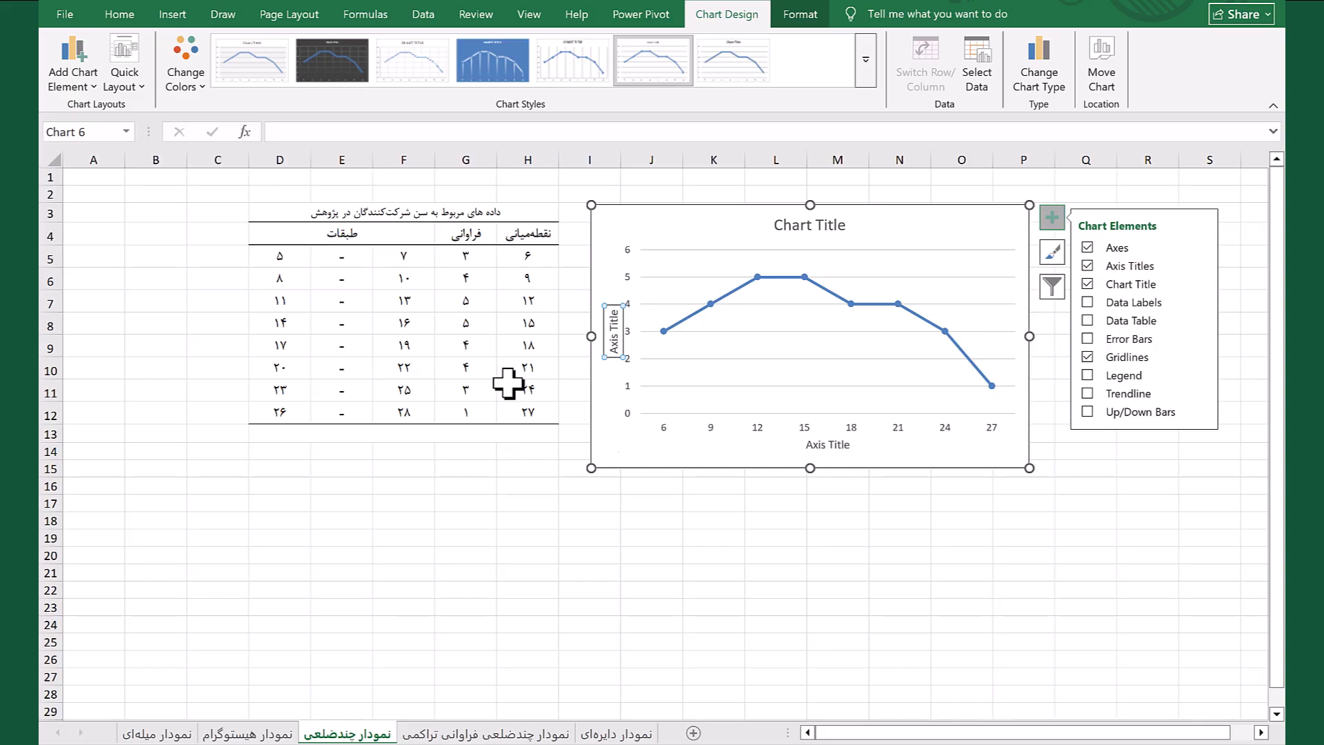
{"action": "double_click", "coordinate": [614, 338]}
{"action": "triple_click", "coordinate": [614, 346]}
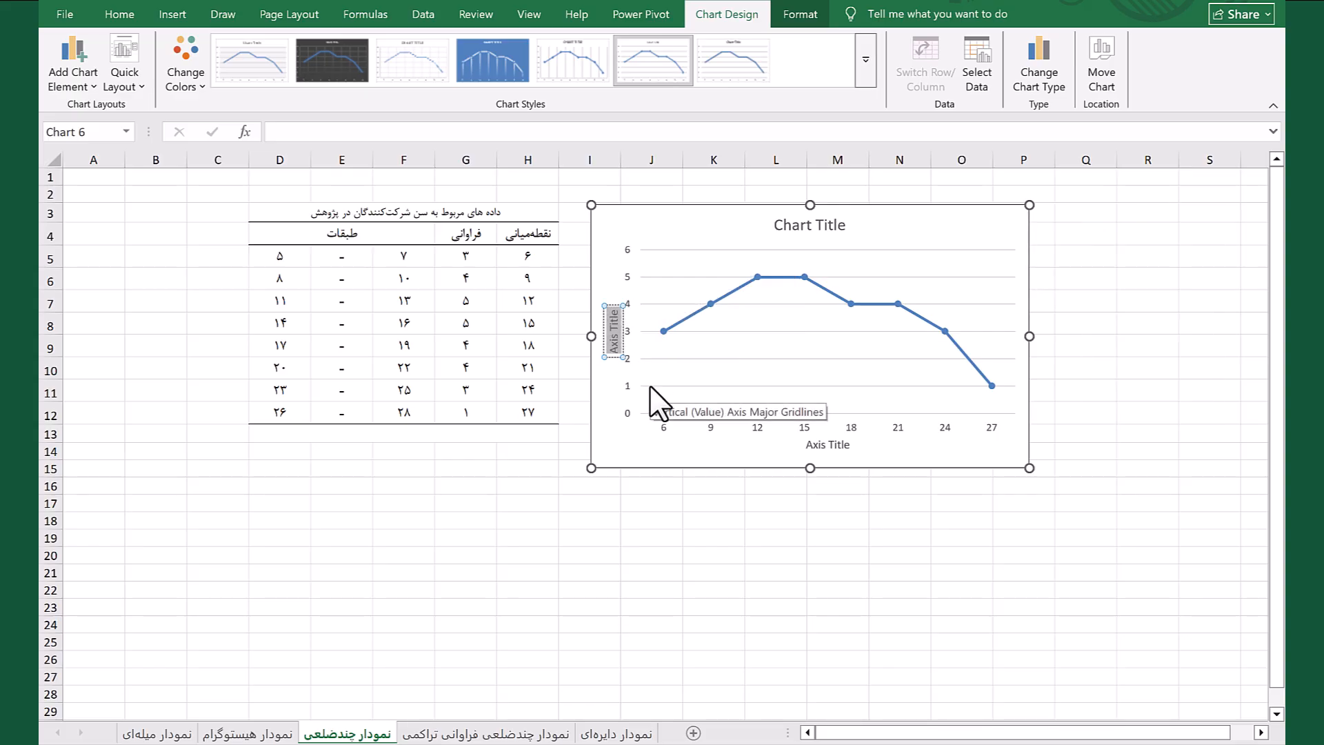
{"action": "type", "text": "ف"}
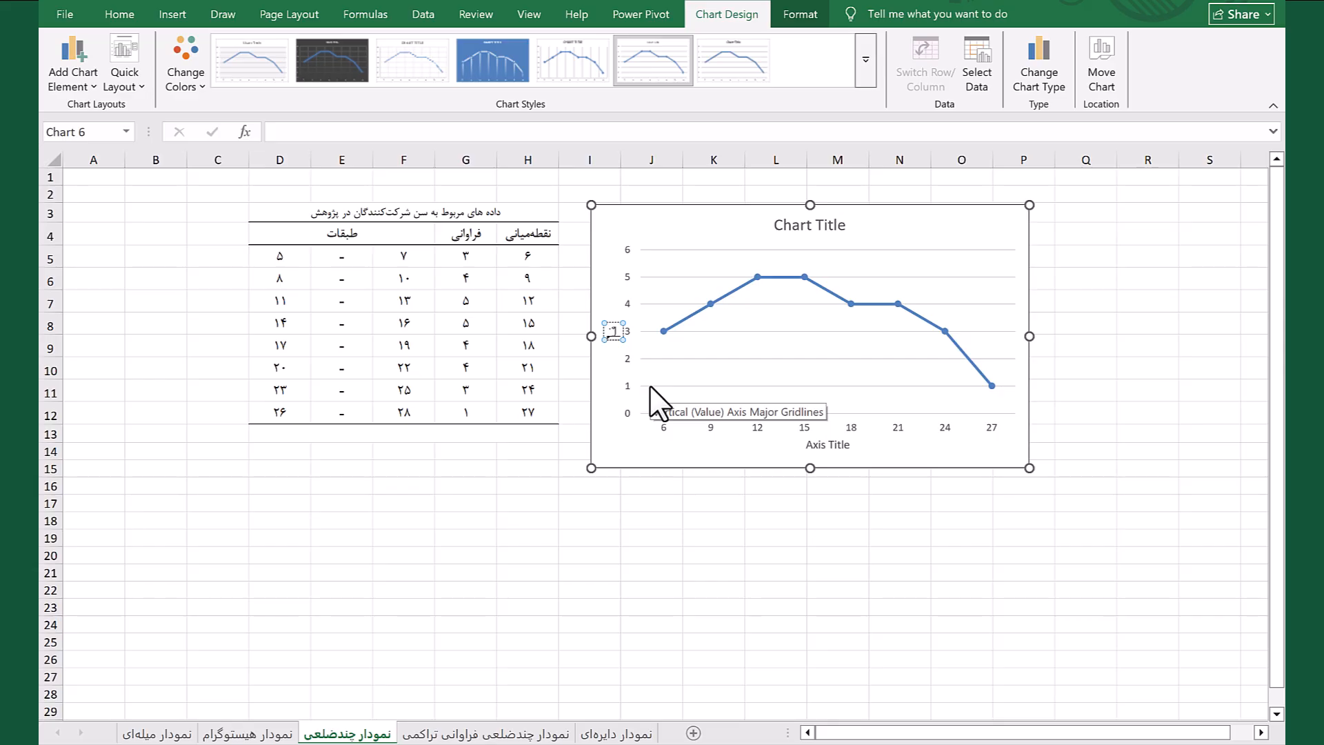
{"action": "type", "text": "راوانیی"}
{"action": "key", "text": "Return"}
{"action": "key", "text": "BackSpace"}
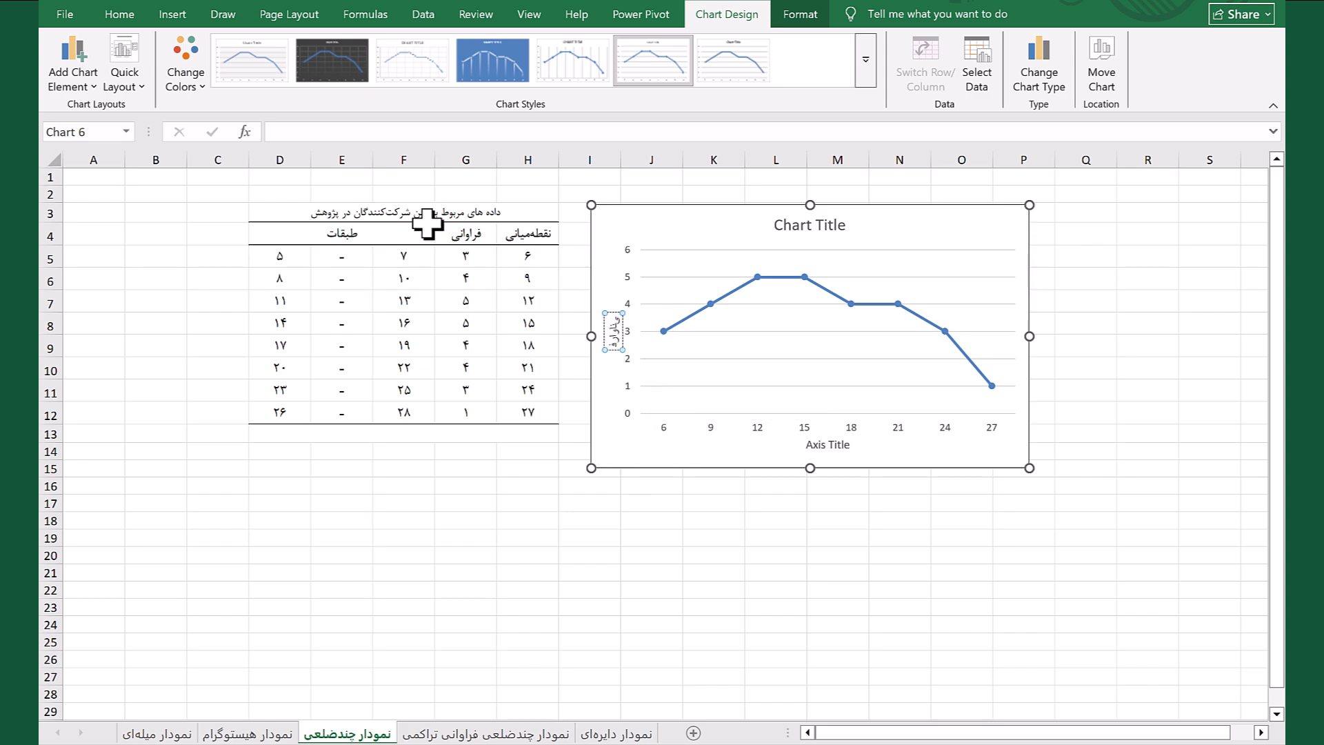
{"action": "key", "text": "Return"}
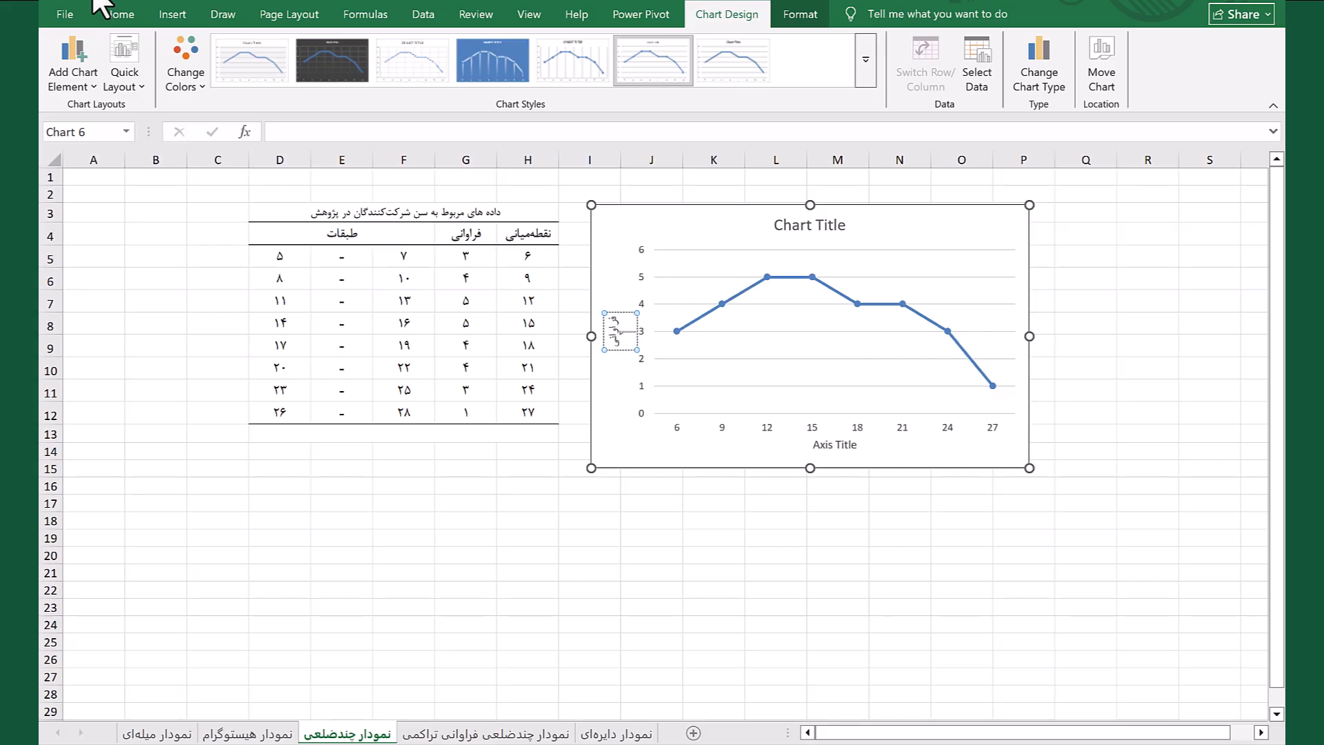
{"action": "left_click", "coordinate": [613, 408]}
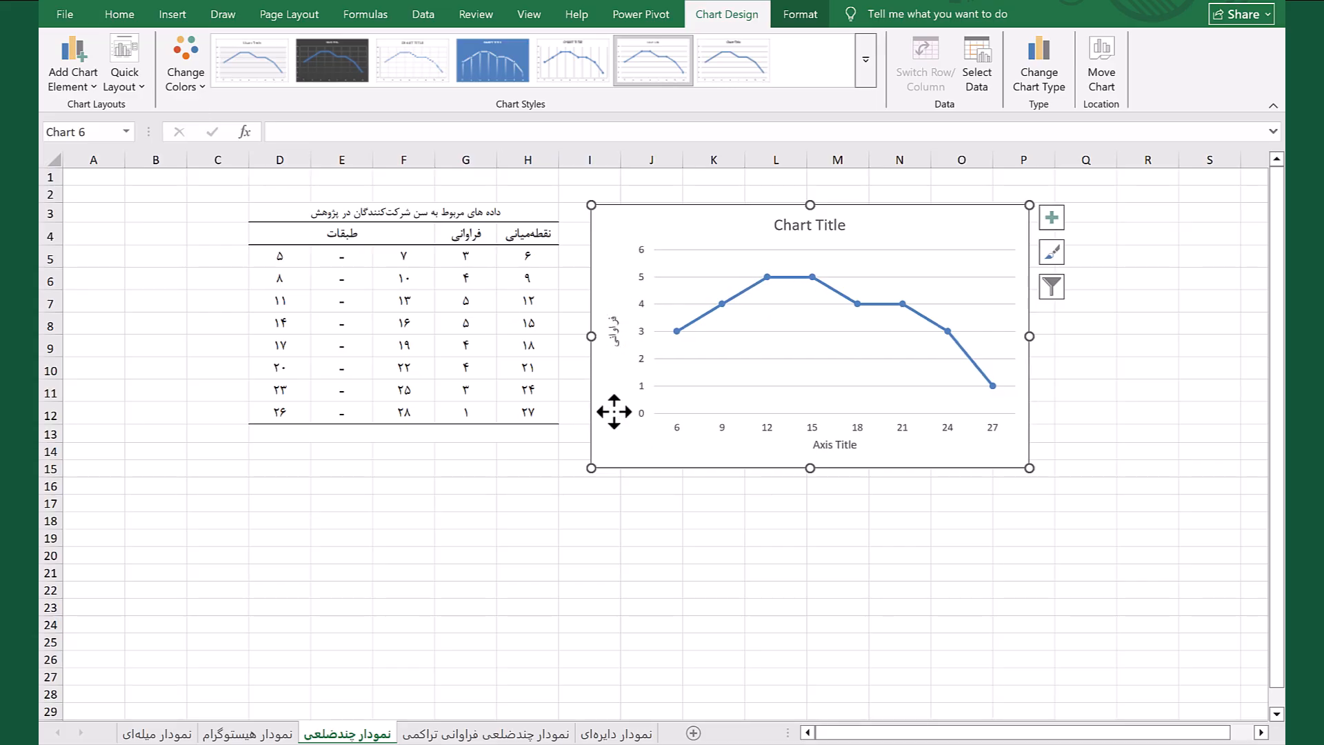
Change the line chart's horizontal axis title to نقطه میانی
{"action": "left_click", "coordinate": [830, 447]}
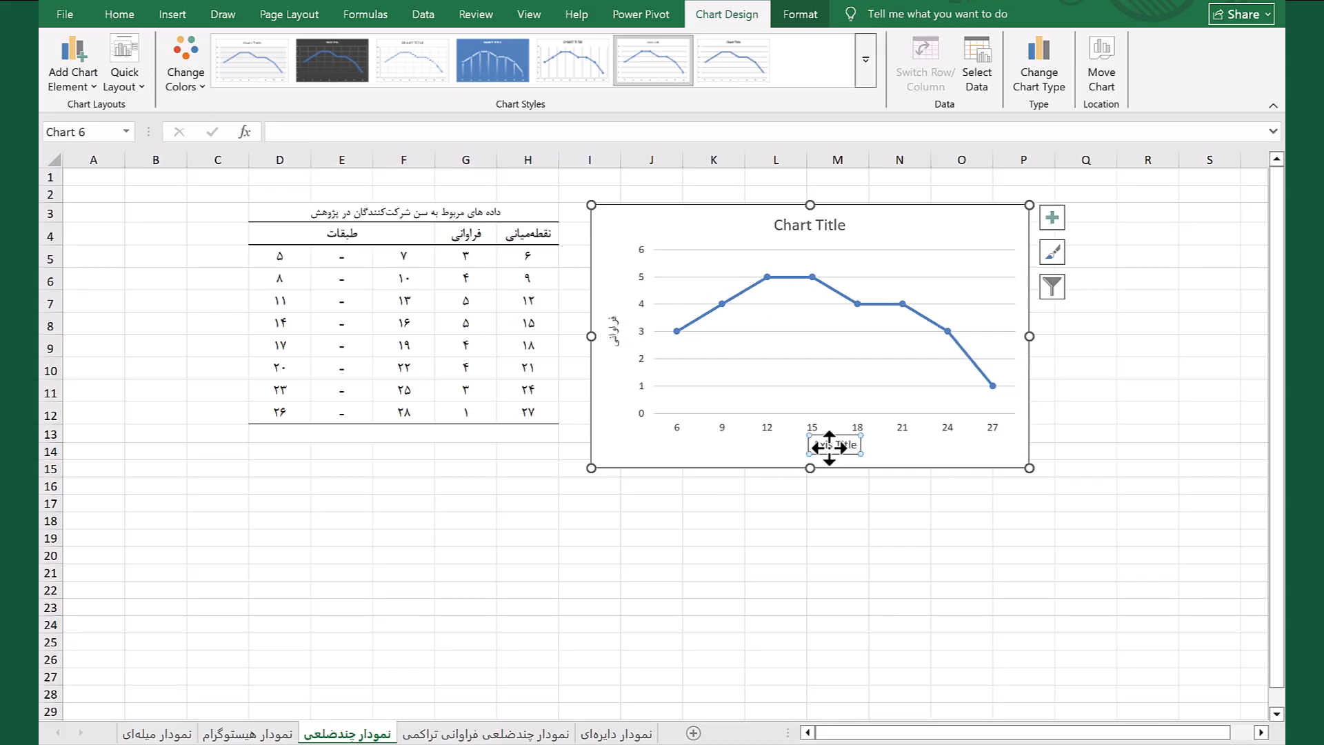
{"action": "left_click", "coordinate": [838, 445]}
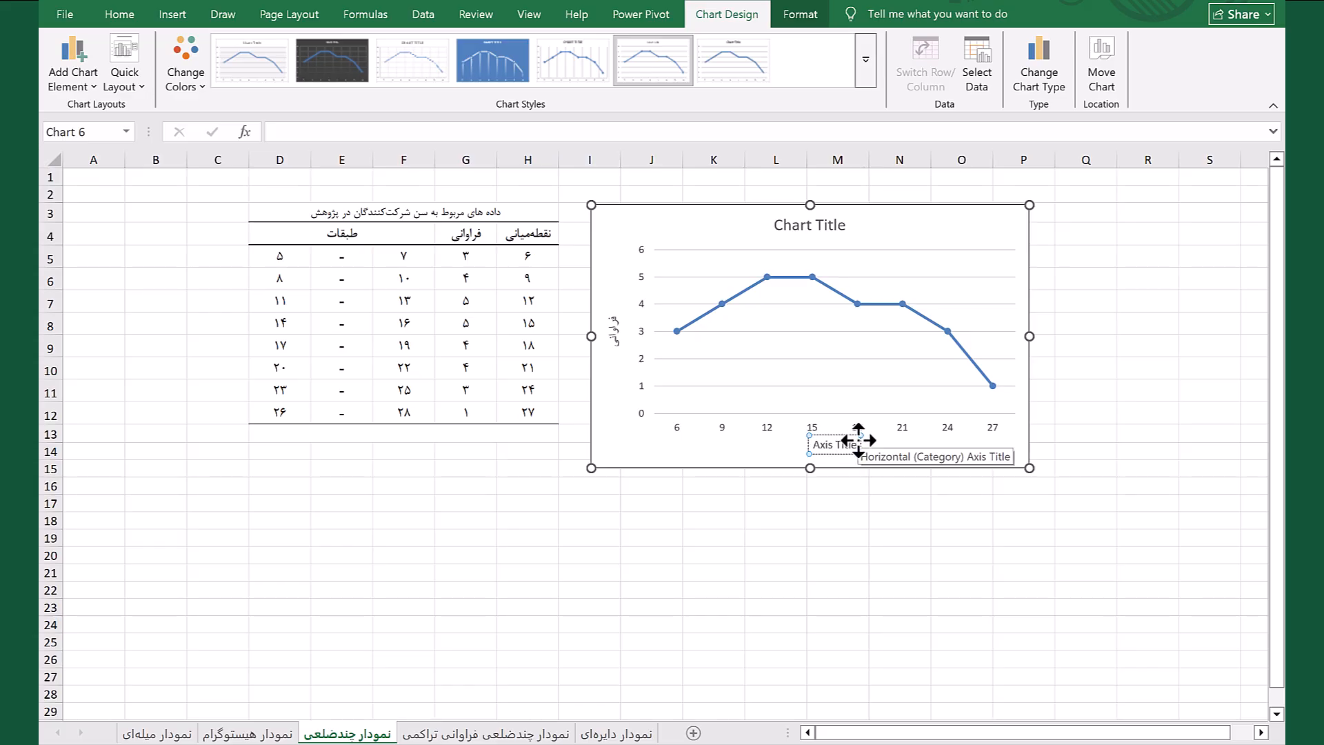
{"action": "left_click_drag", "start_coordinate": [853, 445], "coordinate": [822, 455]}
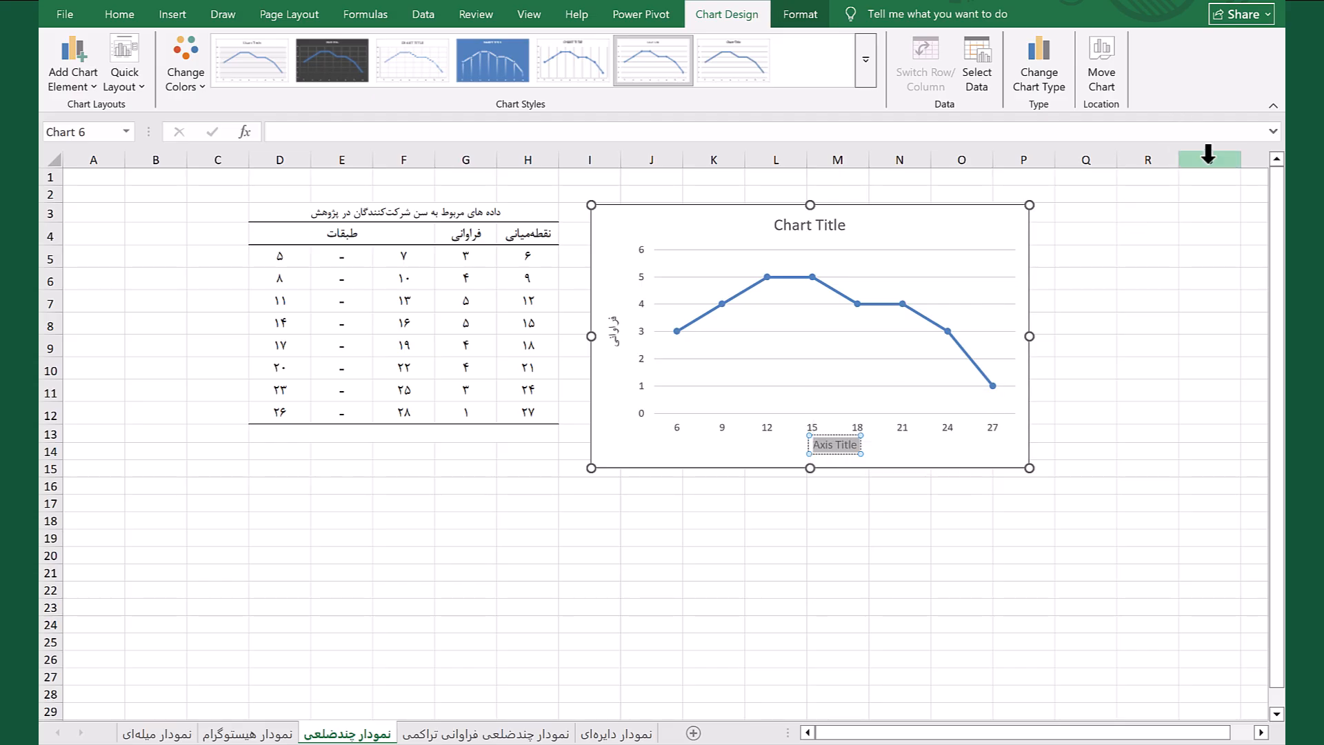
{"action": "type", "text": "ن"}
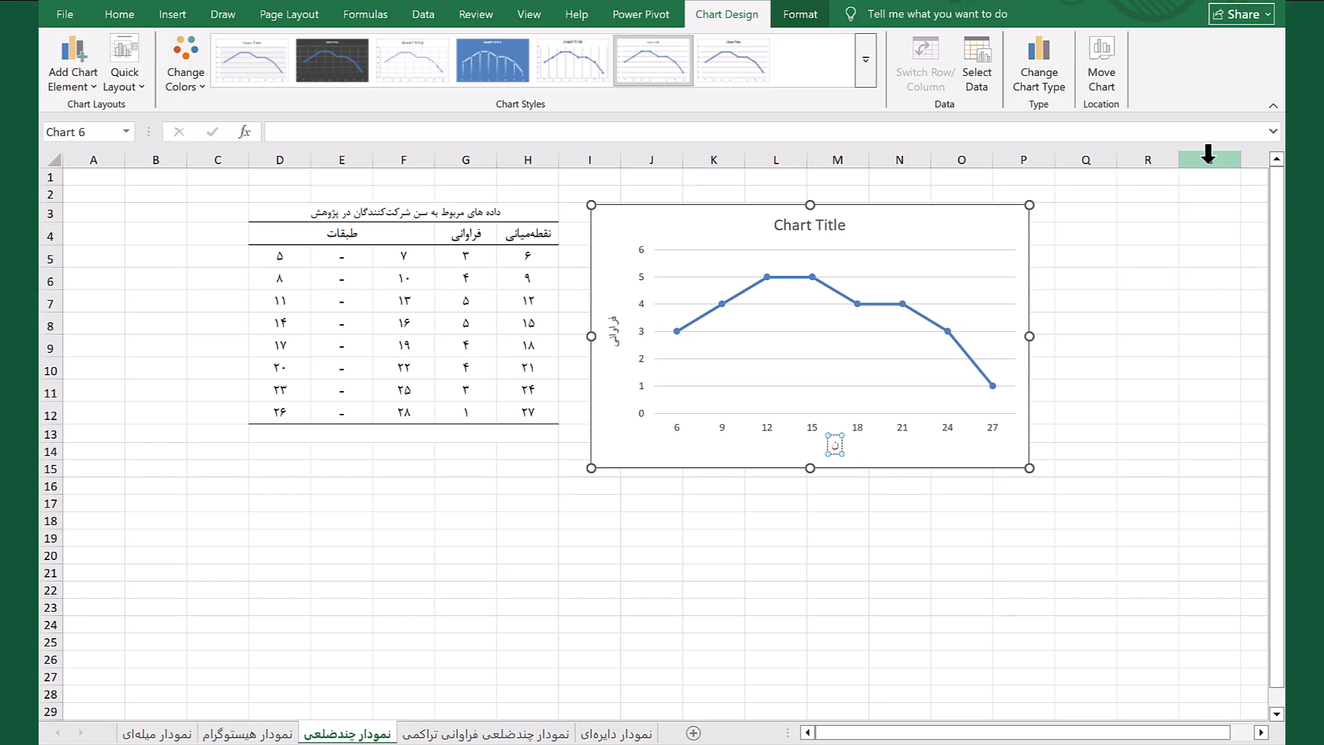
{"action": "type", "text": "قطه میانی"}
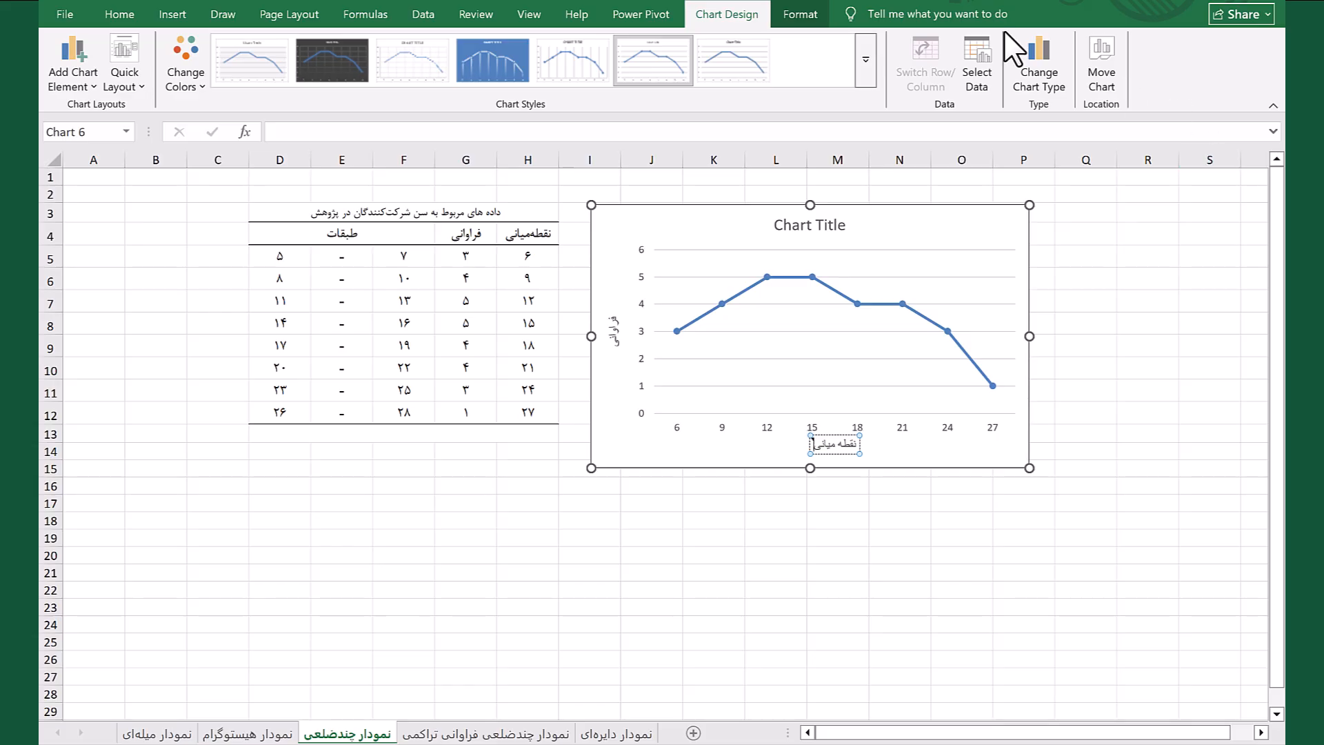
Change the line chart's title to نمودار چندضلعی
{"action": "left_click", "coordinate": [833, 226]}
{"action": "left_click", "coordinate": [811, 226]}
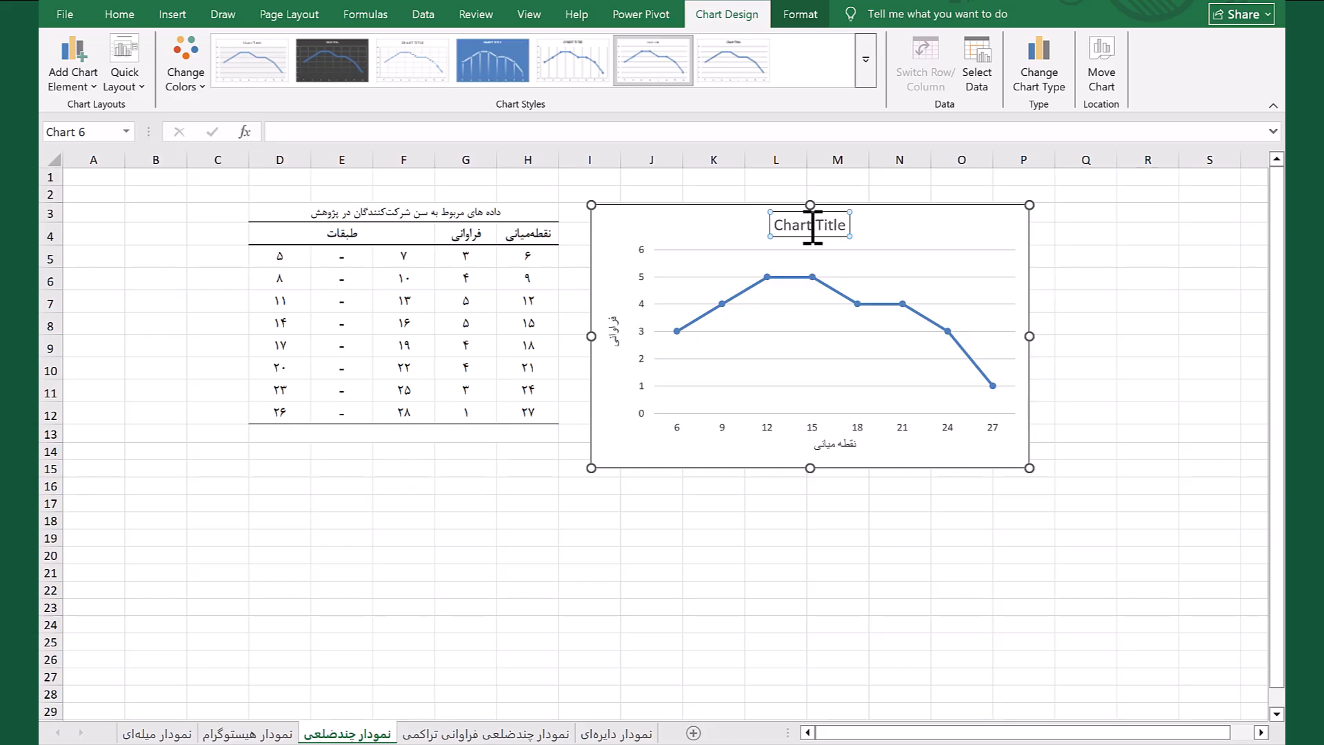
{"action": "triple_click", "coordinate": [811, 228]}
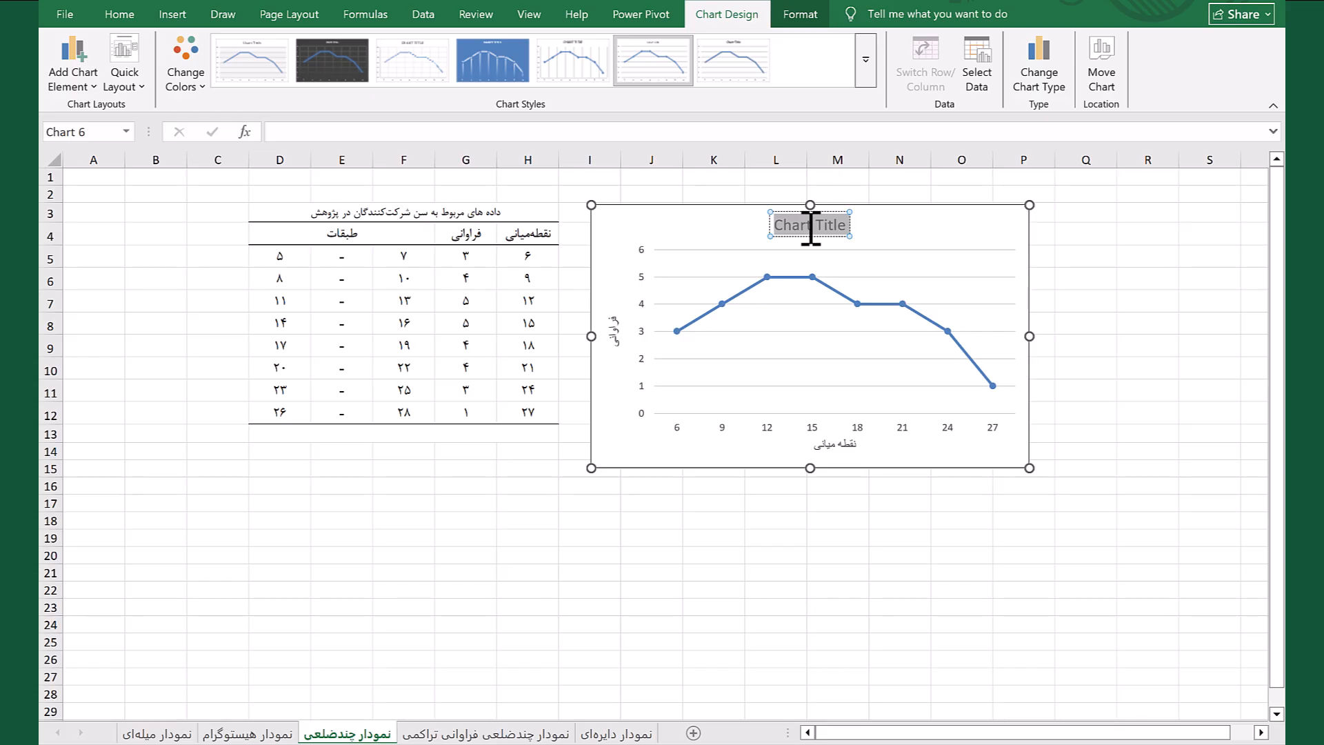
{"action": "type", "text": "نمود"}
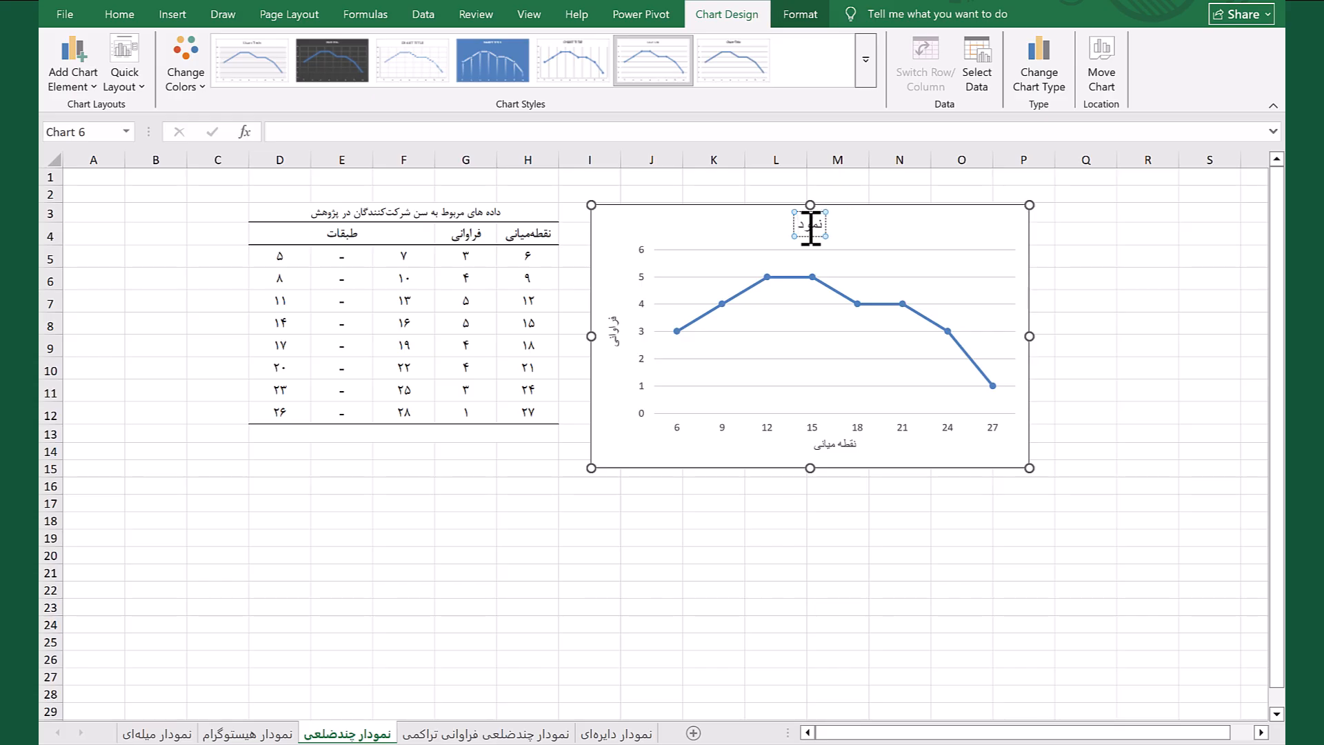
{"action": "type", "text": "ار چندض"}
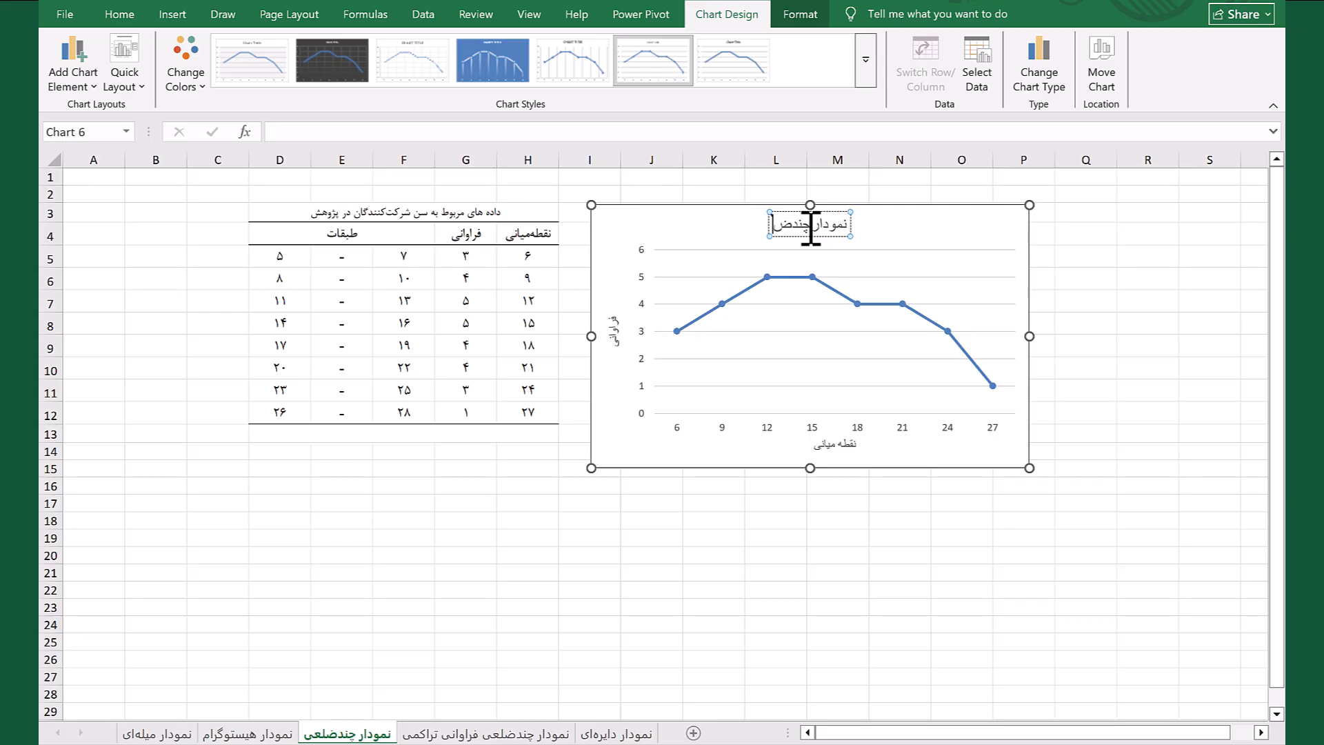
{"action": "type", "text": "لعی"}
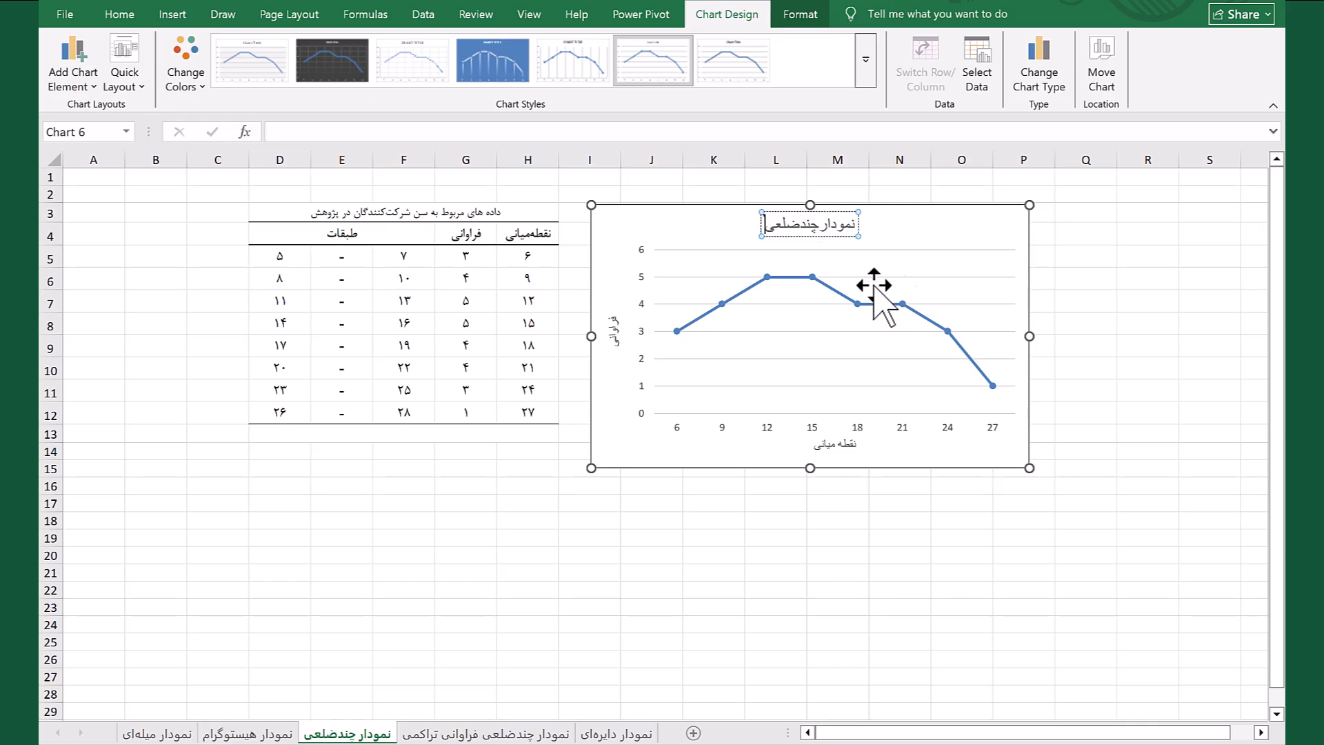
{"action": "left_click", "coordinate": [952, 218]}
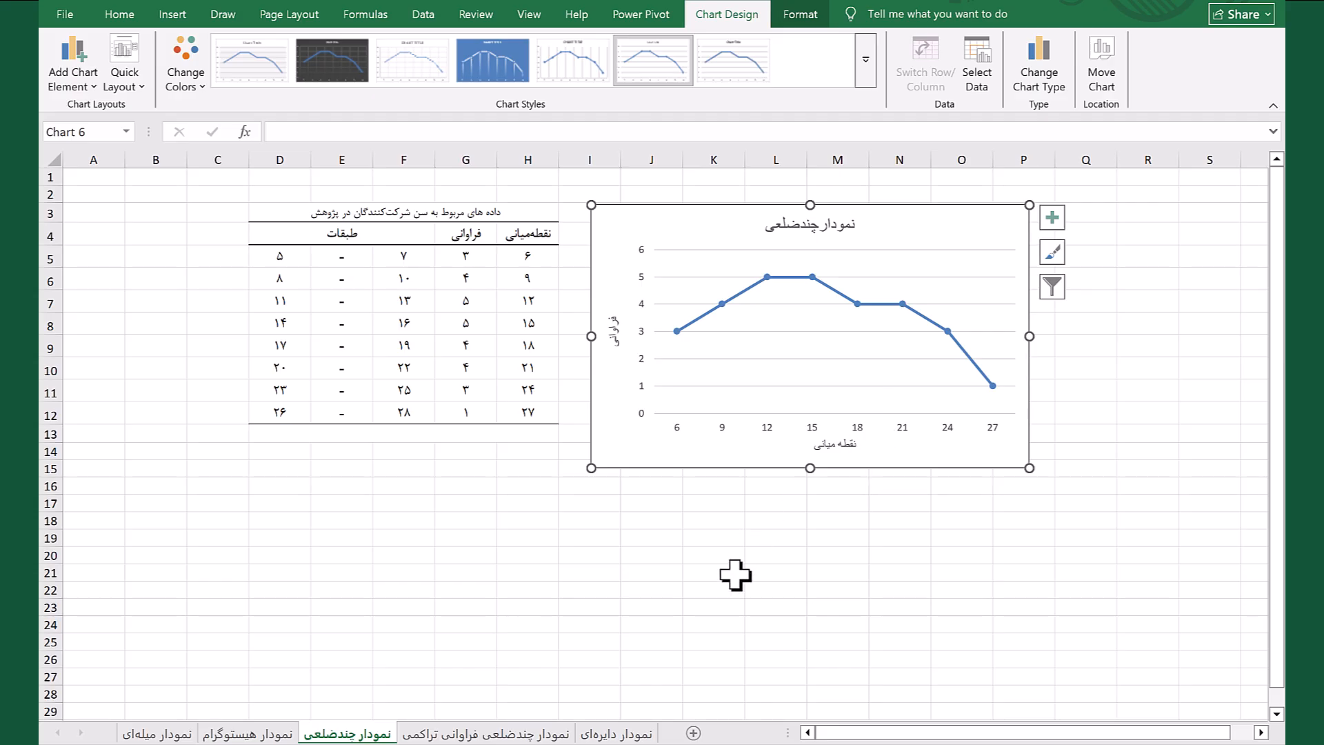
On the نمودار چندضلعی فراوانی تراکمی sheet, insert a 2-D line chart with markers from I5:I12 and move it beside the table
{"action": "left_click", "coordinate": [449, 735]}
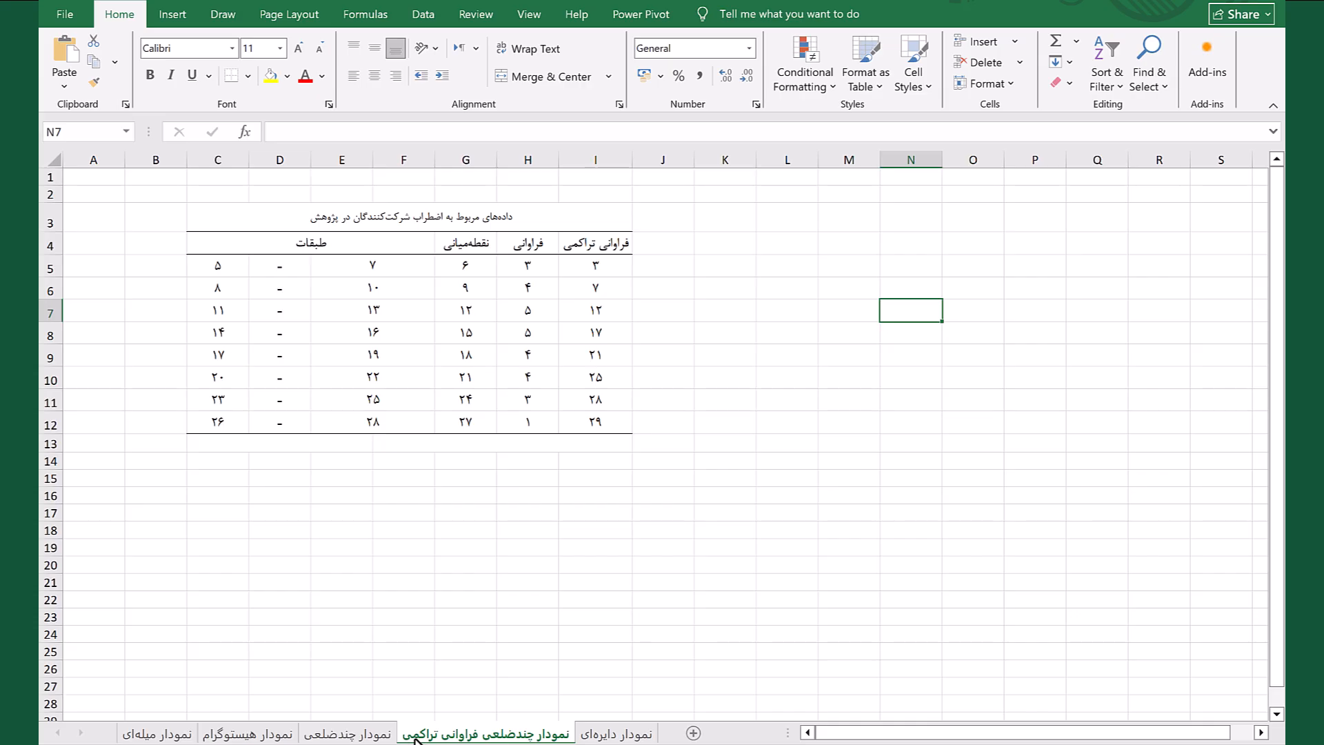
{"action": "left_click_drag", "start_coordinate": [576, 265], "coordinate": [570, 415]}
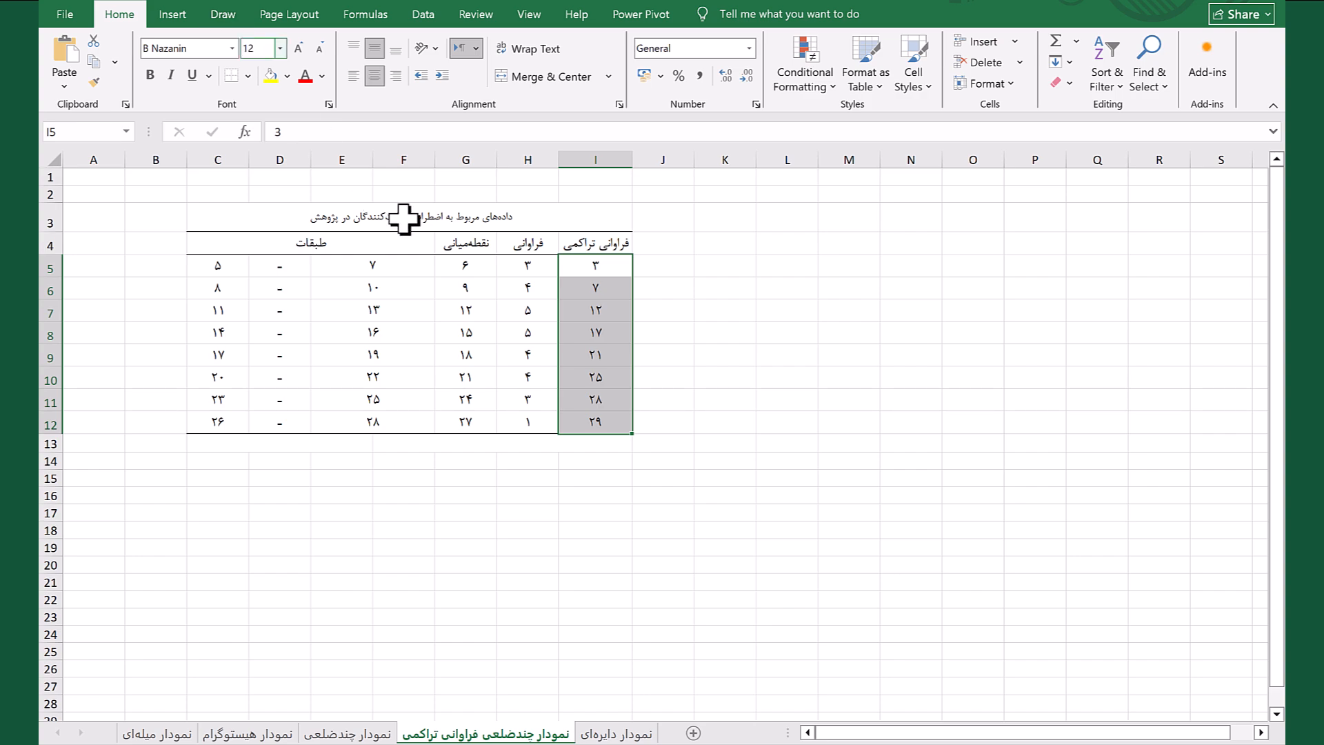
{"action": "left_click", "coordinate": [173, 15]}
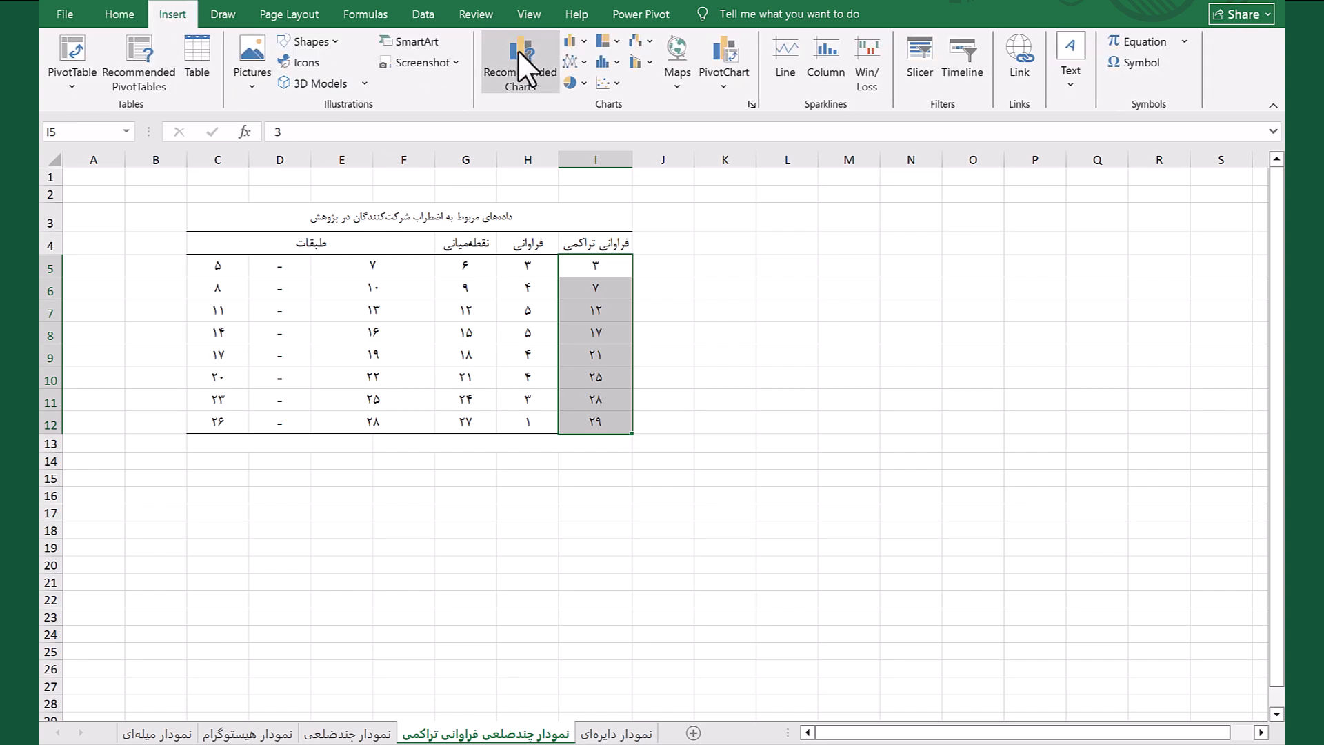
{"action": "left_click", "coordinate": [581, 60]}
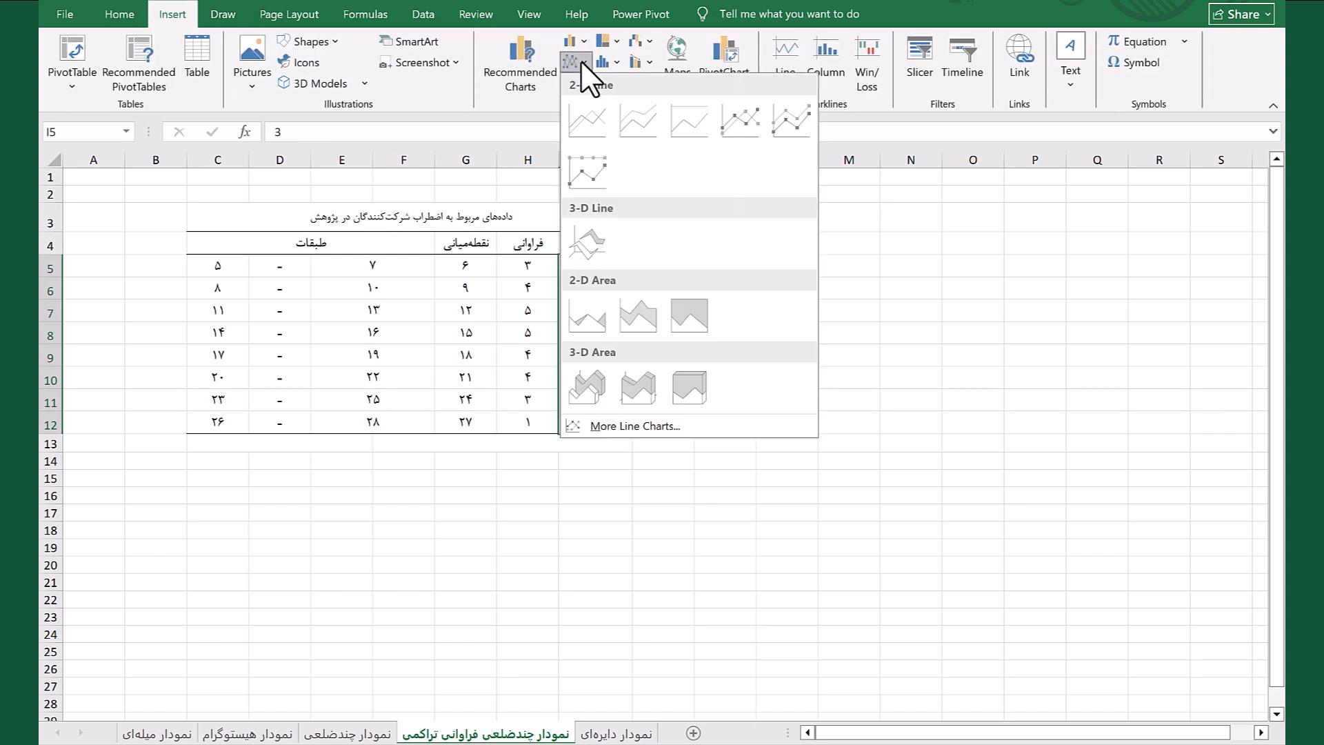
{"action": "left_click", "coordinate": [757, 112]}
{"action": "mouse_move", "coordinate": [728, 317]}
{"action": "left_mouse_down"}
{"action": "mouse_move", "coordinate": [836, 269]}
{"action": "mouse_move", "coordinate": [938, 200]}
{"action": "left_mouse_up"}
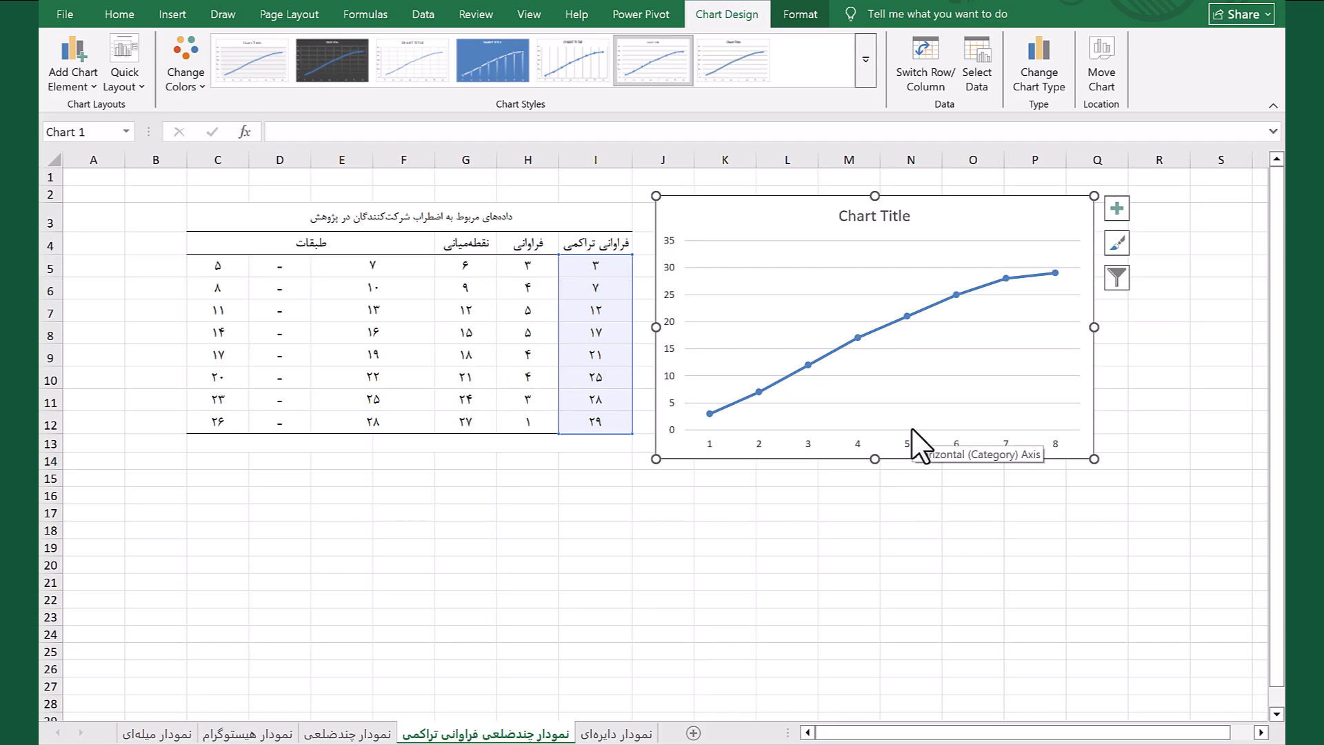
Set the cumulative frequency chart's horizontal axis labels to the midpoint values in G5:G12
{"action": "left_click", "coordinate": [979, 78]}
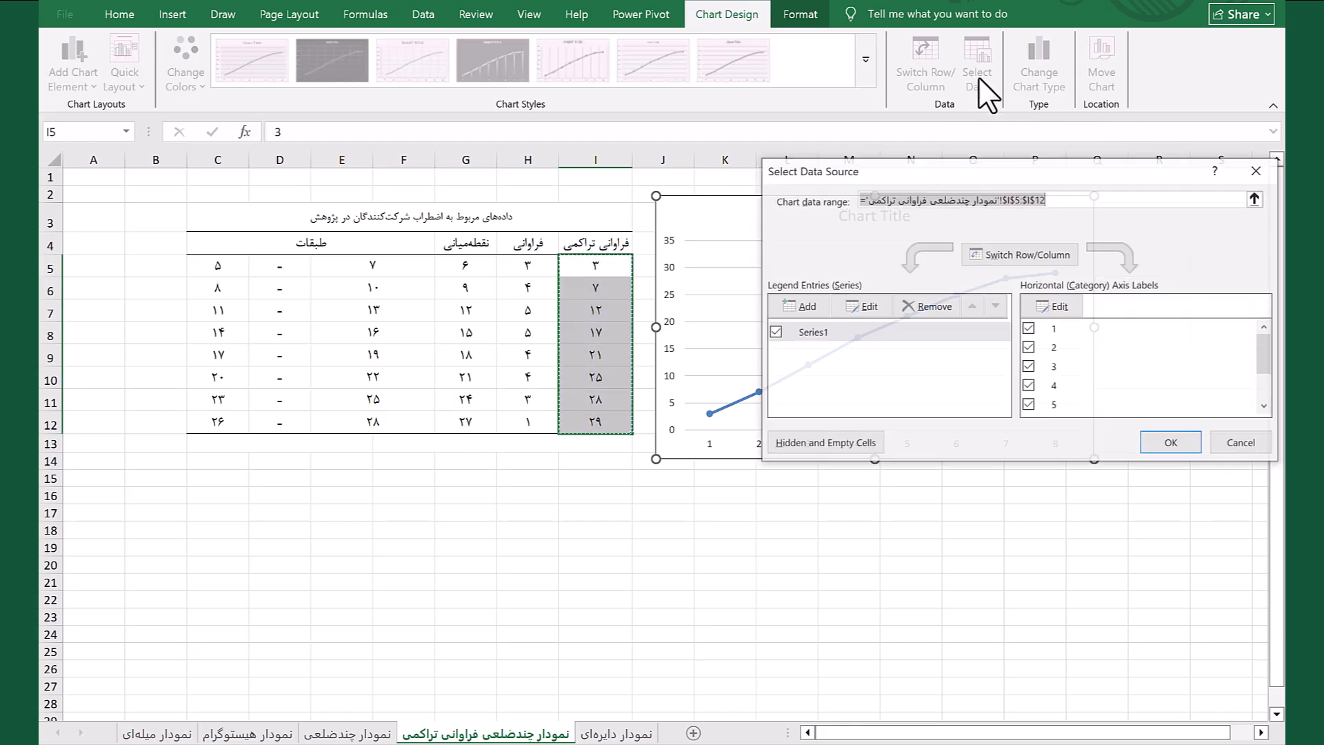
{"action": "left_click", "coordinate": [1047, 306]}
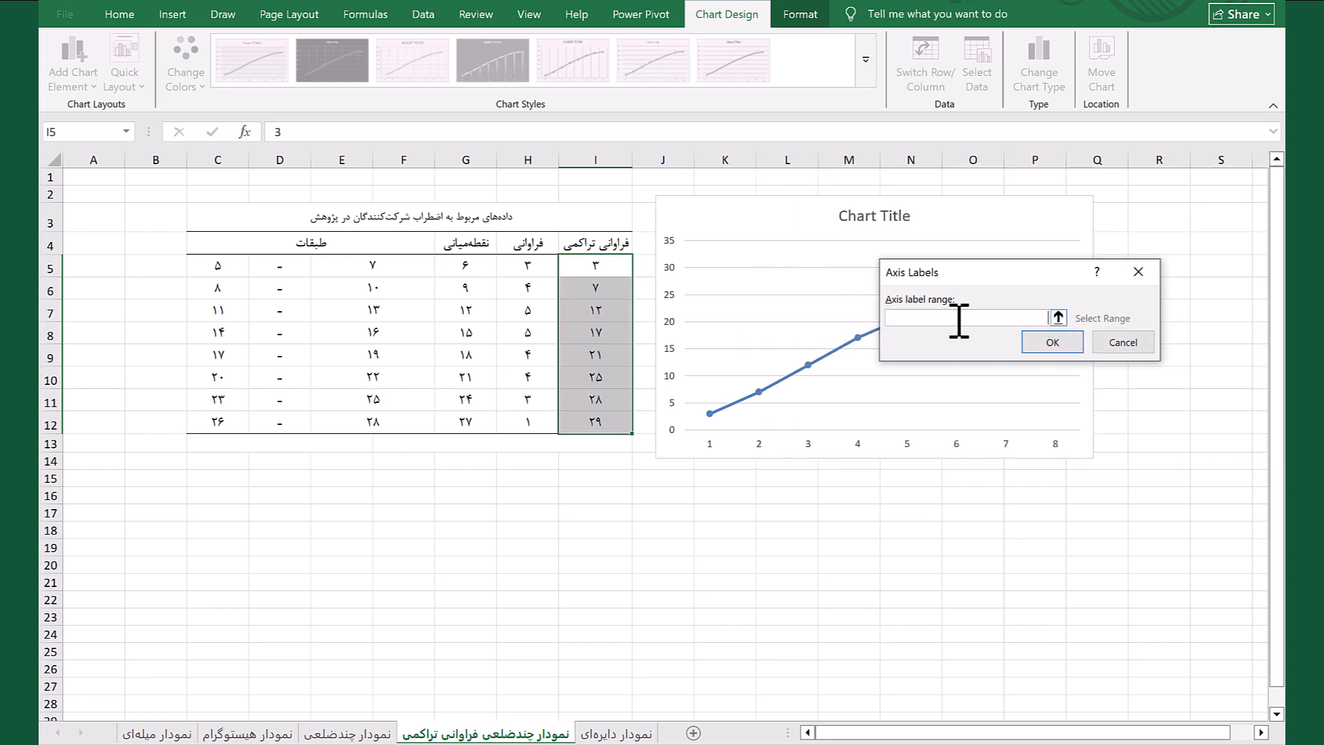
{"action": "left_click_drag", "start_coordinate": [467, 265], "coordinate": [467, 421]}
{"action": "left_click", "coordinate": [1054, 342]}
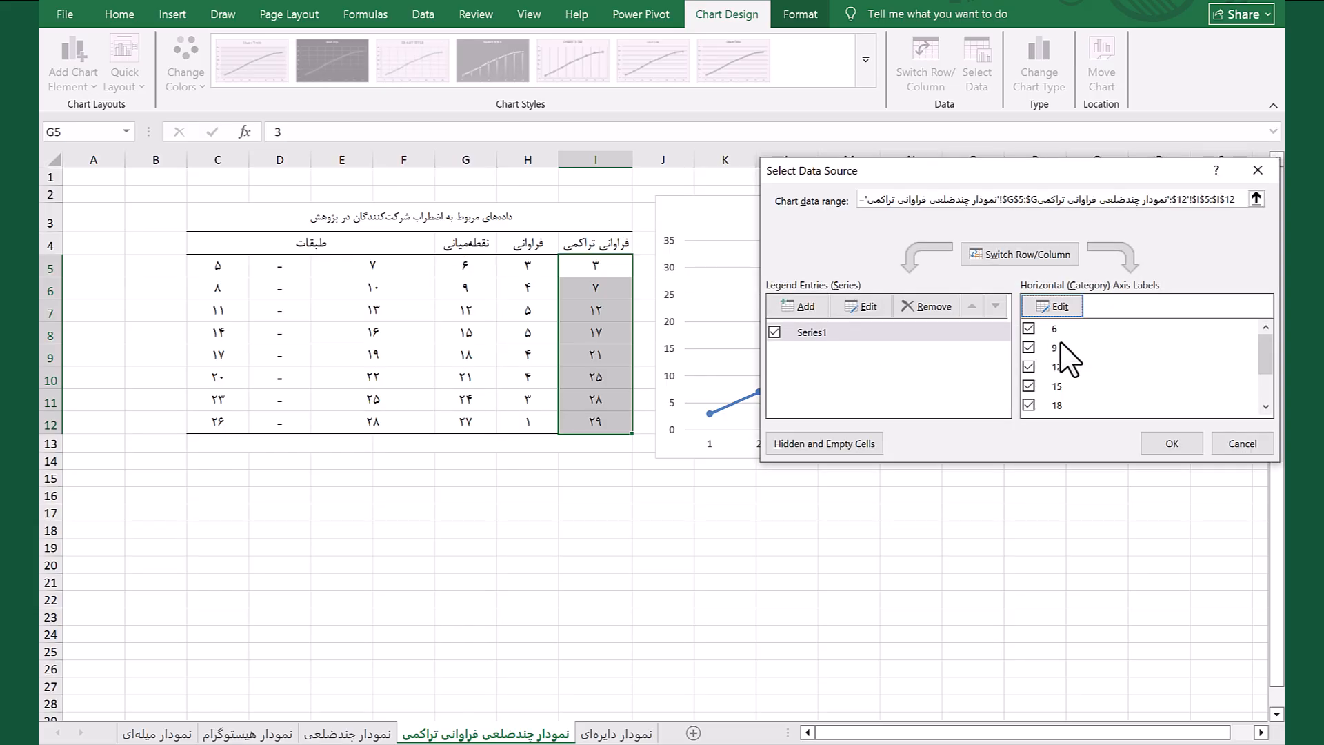
{"action": "left_click", "coordinate": [1165, 444]}
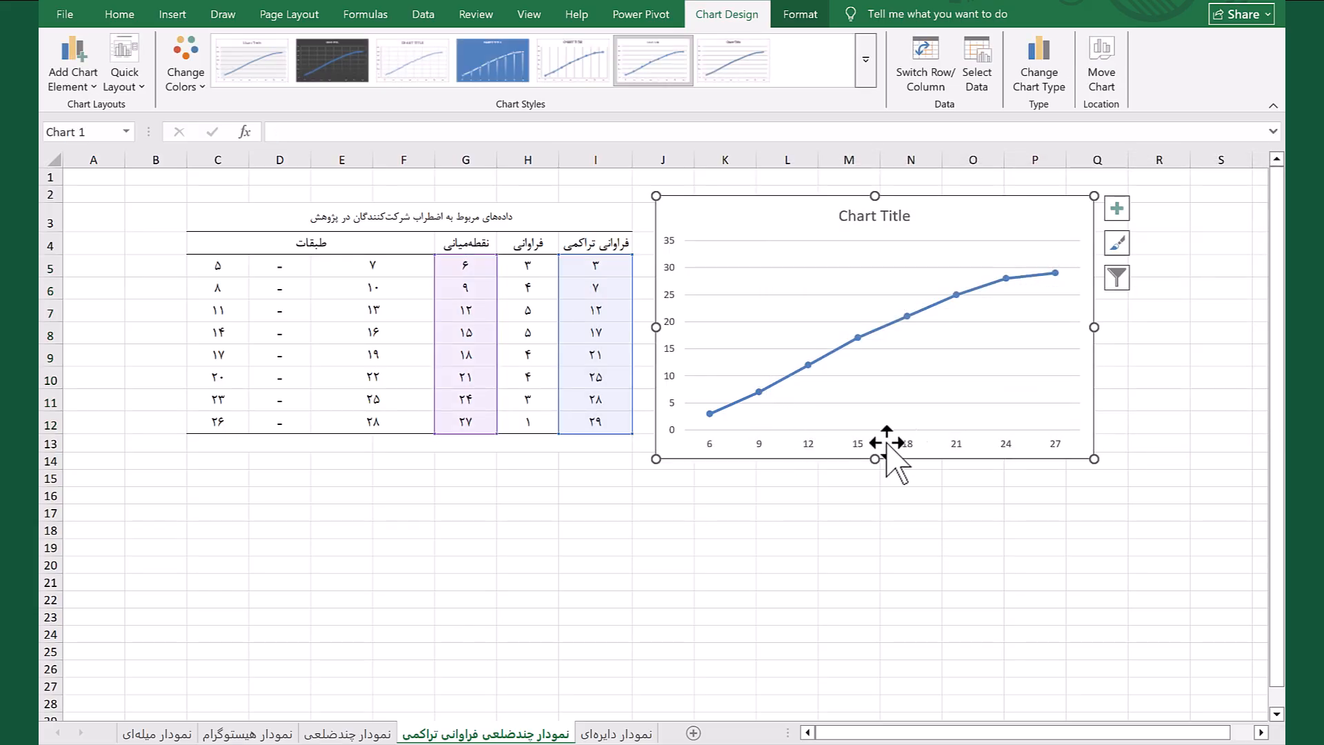
Add data labels and axis titles to the cumulative frequency chart, then deselect it
{"action": "left_click", "coordinate": [1117, 208]}
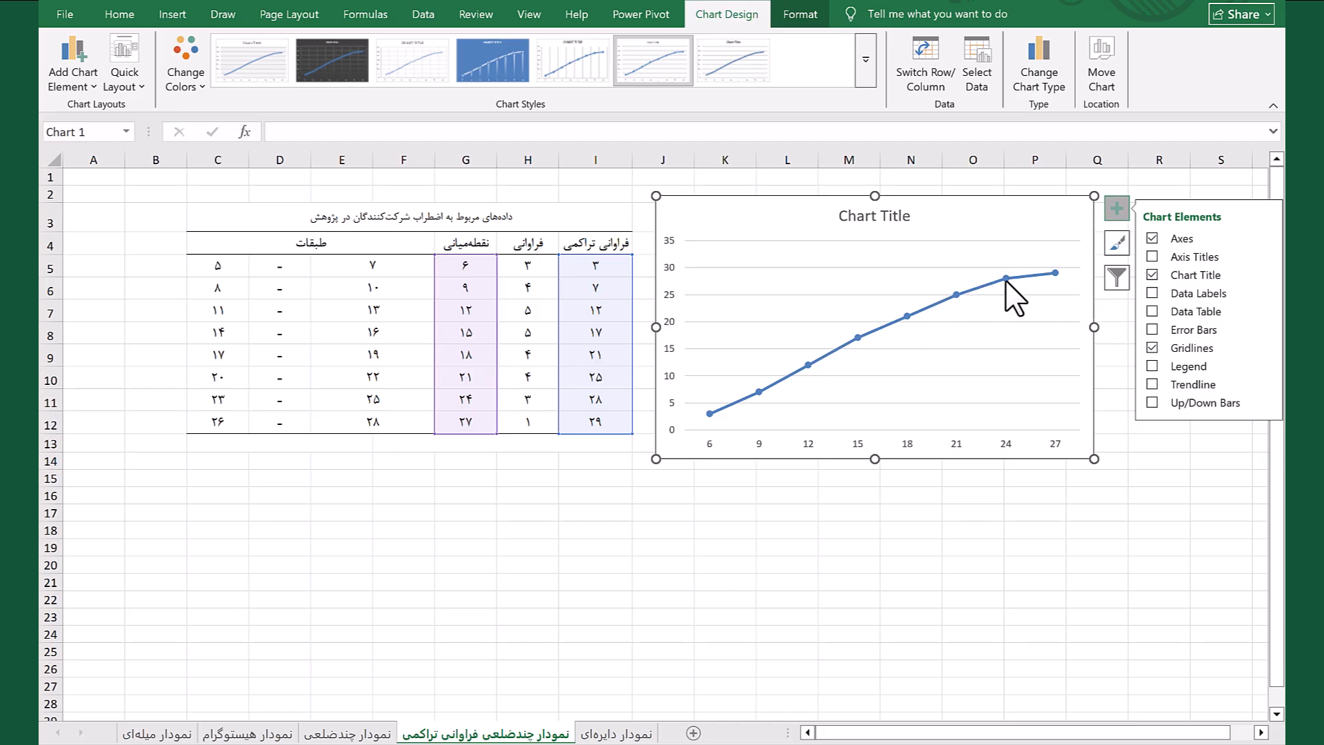
{"action": "left_click", "coordinate": [1157, 297]}
{"action": "left_click", "coordinate": [1156, 252]}
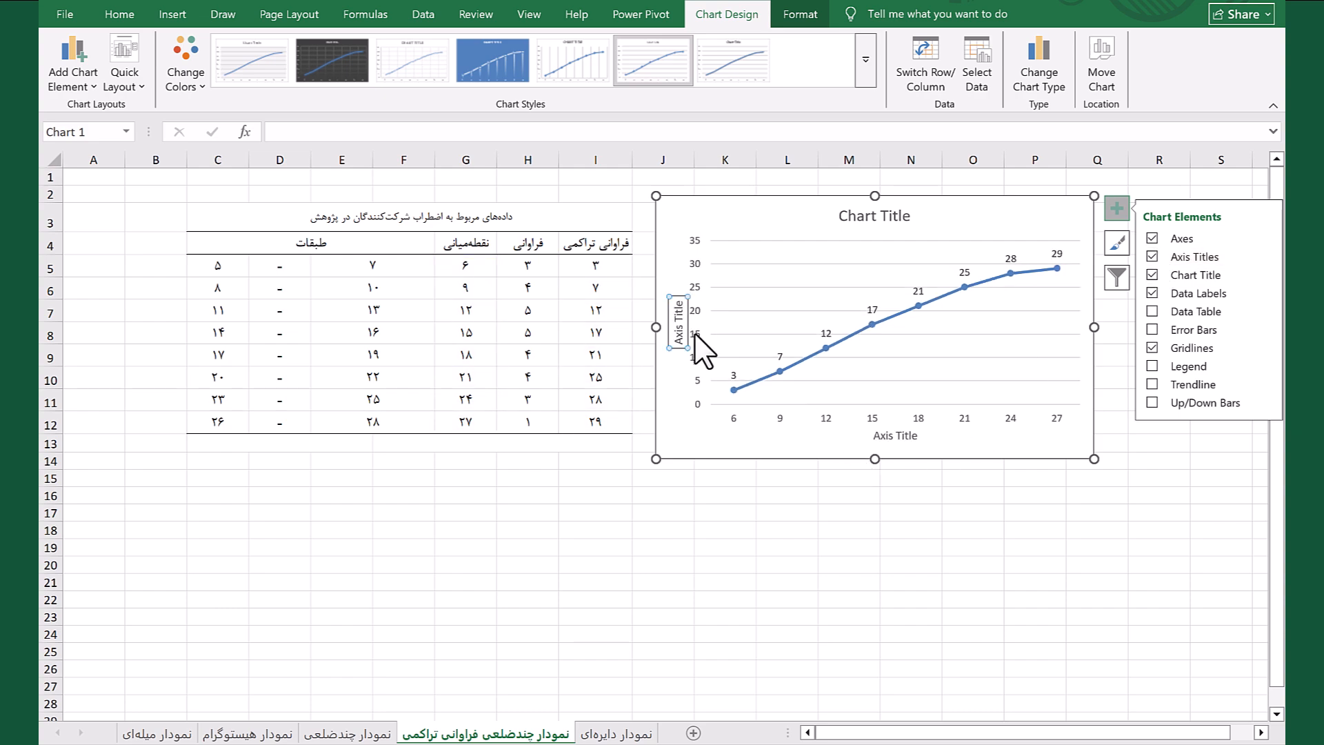
{"action": "left_click", "coordinate": [906, 545]}
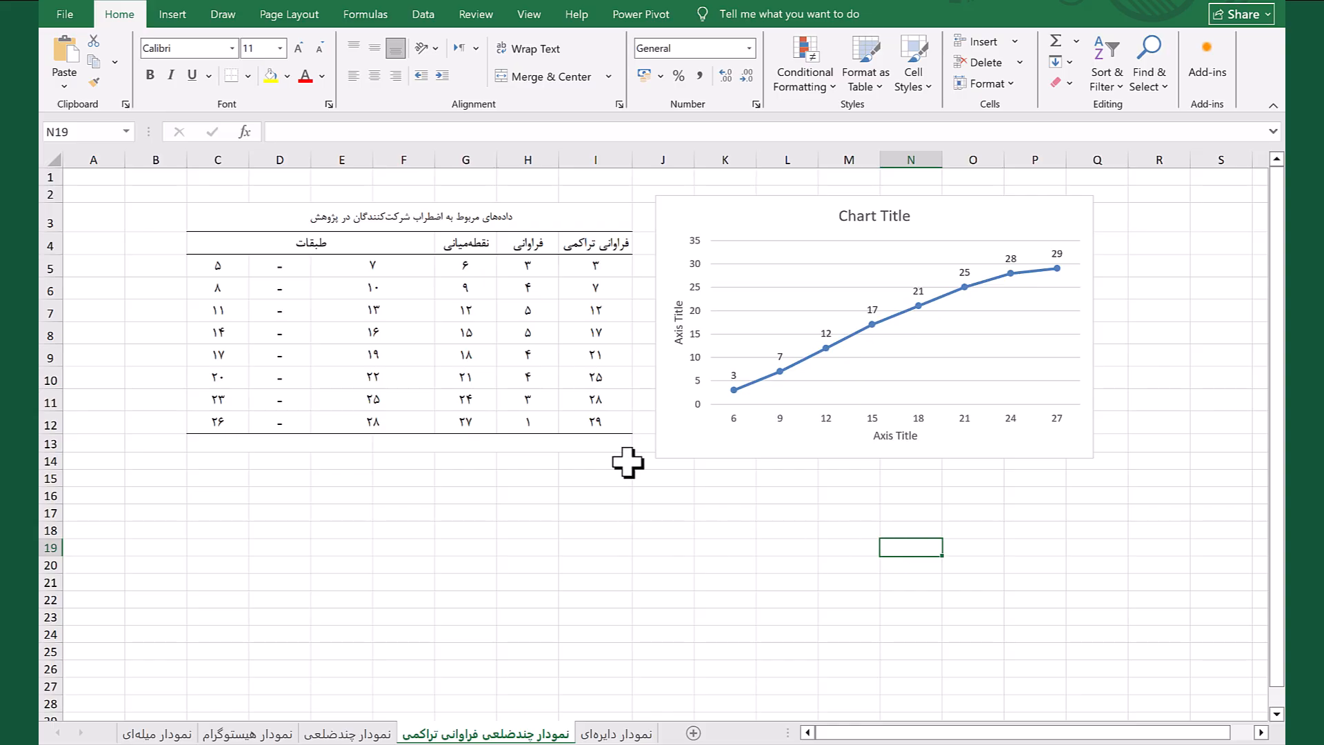
On the نمودار دایره‌ای sheet, insert a 2-D pie chart from C4:F5 and move it beside the table
{"action": "left_click", "coordinate": [626, 735]}
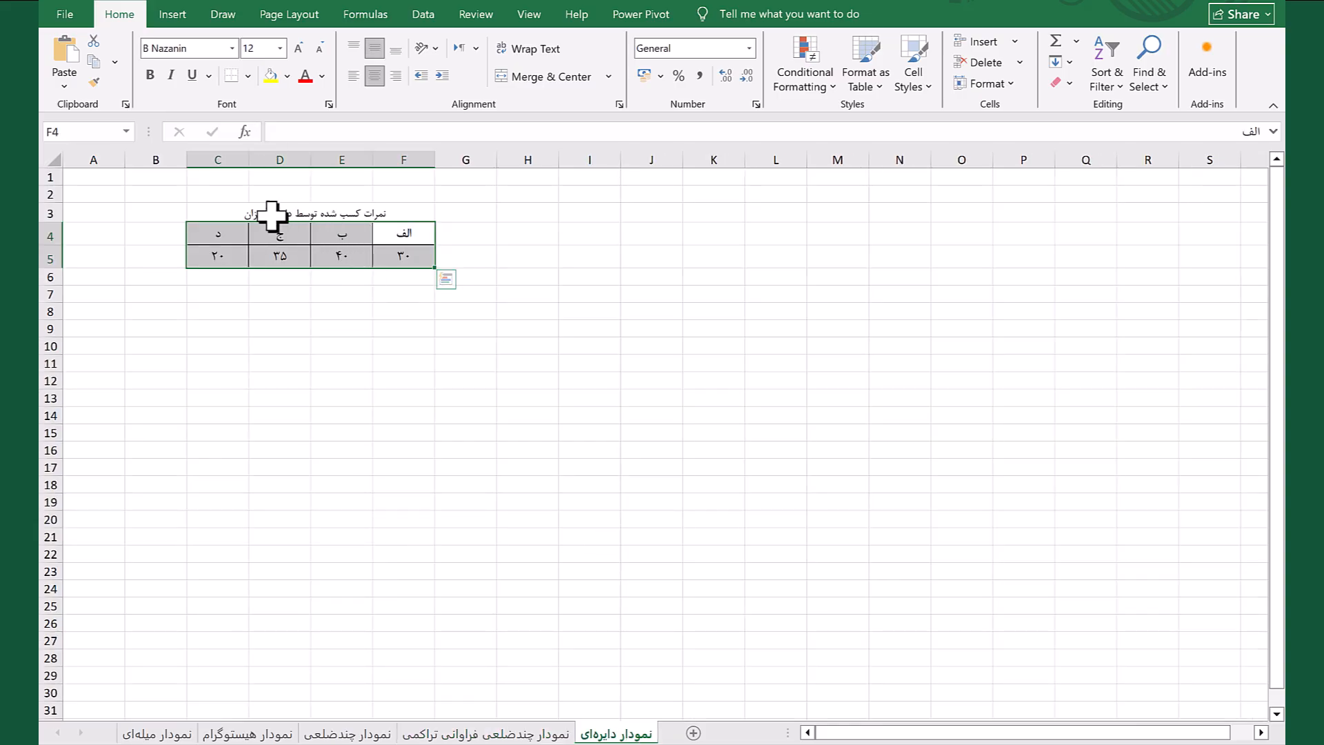
{"action": "left_click", "coordinate": [404, 329]}
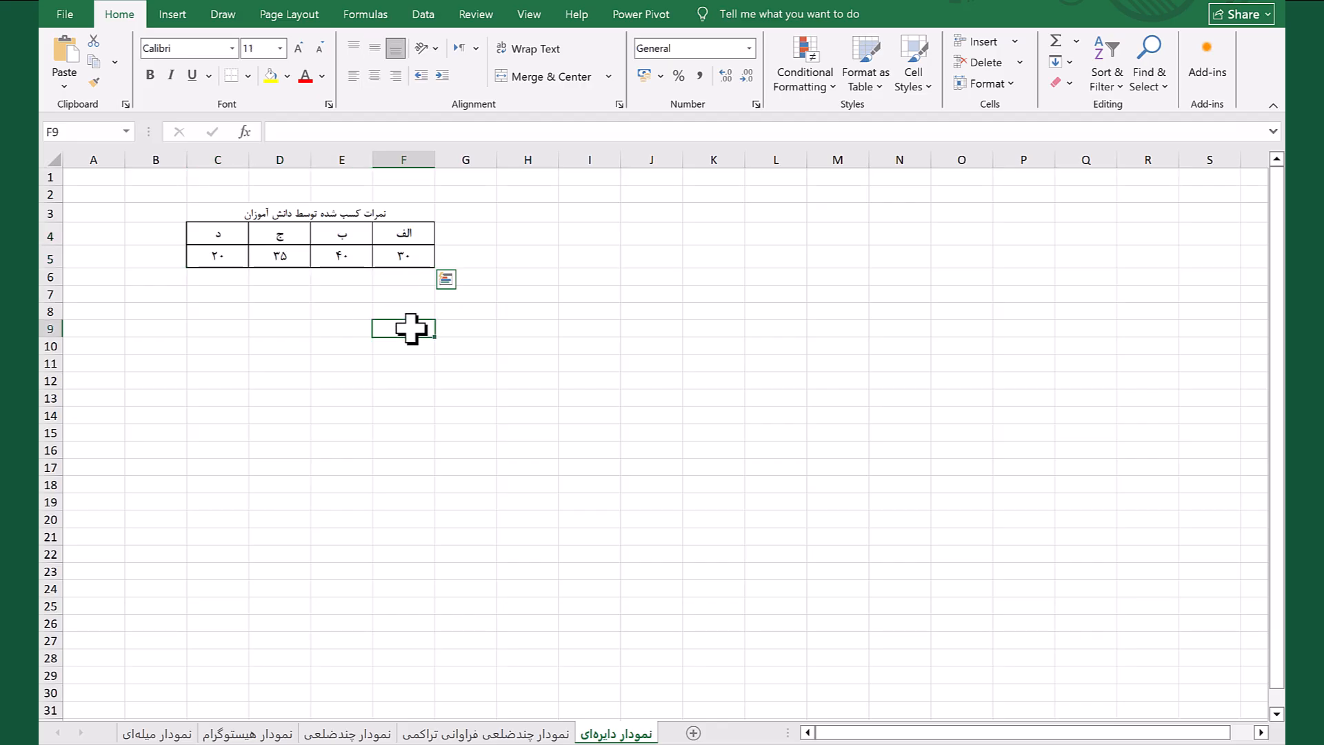
{"action": "left_click", "coordinate": [399, 238]}
{"action": "left_click_drag", "start_coordinate": [396, 256], "coordinate": [222, 260]}
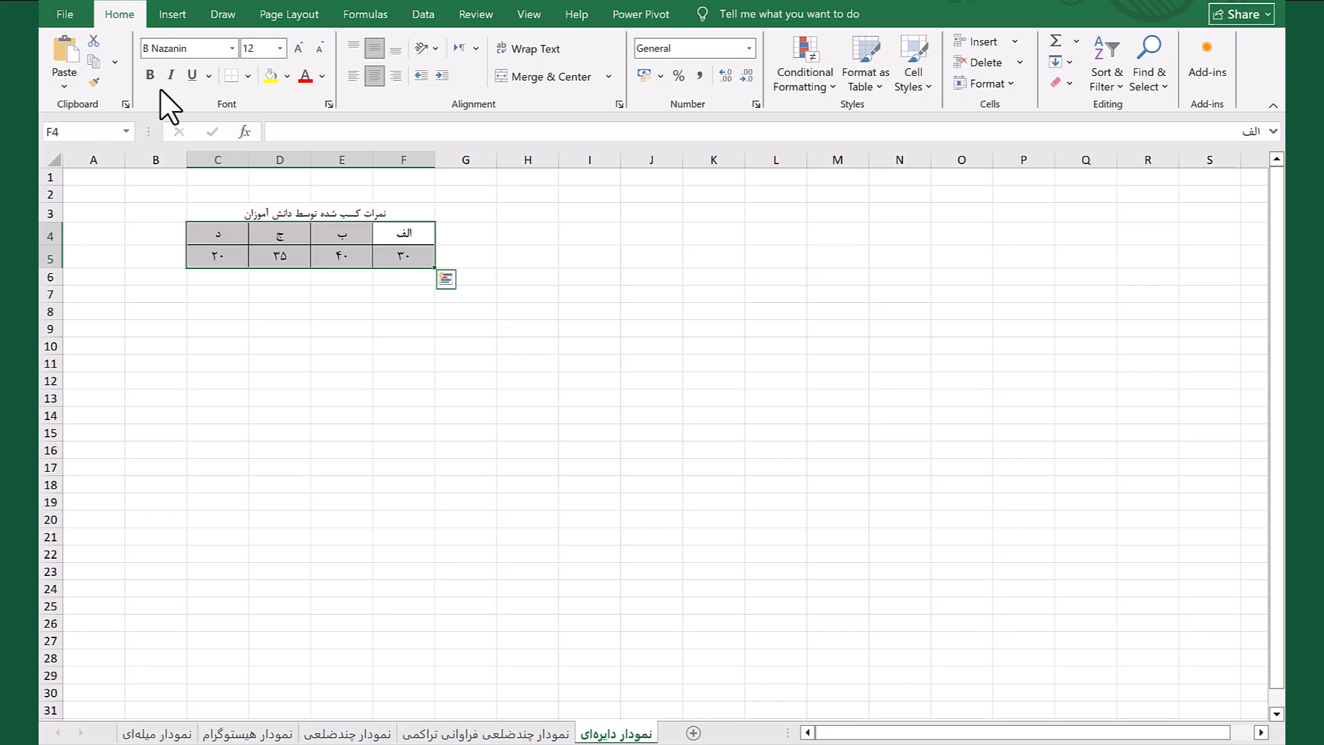
{"action": "left_click", "coordinate": [173, 14]}
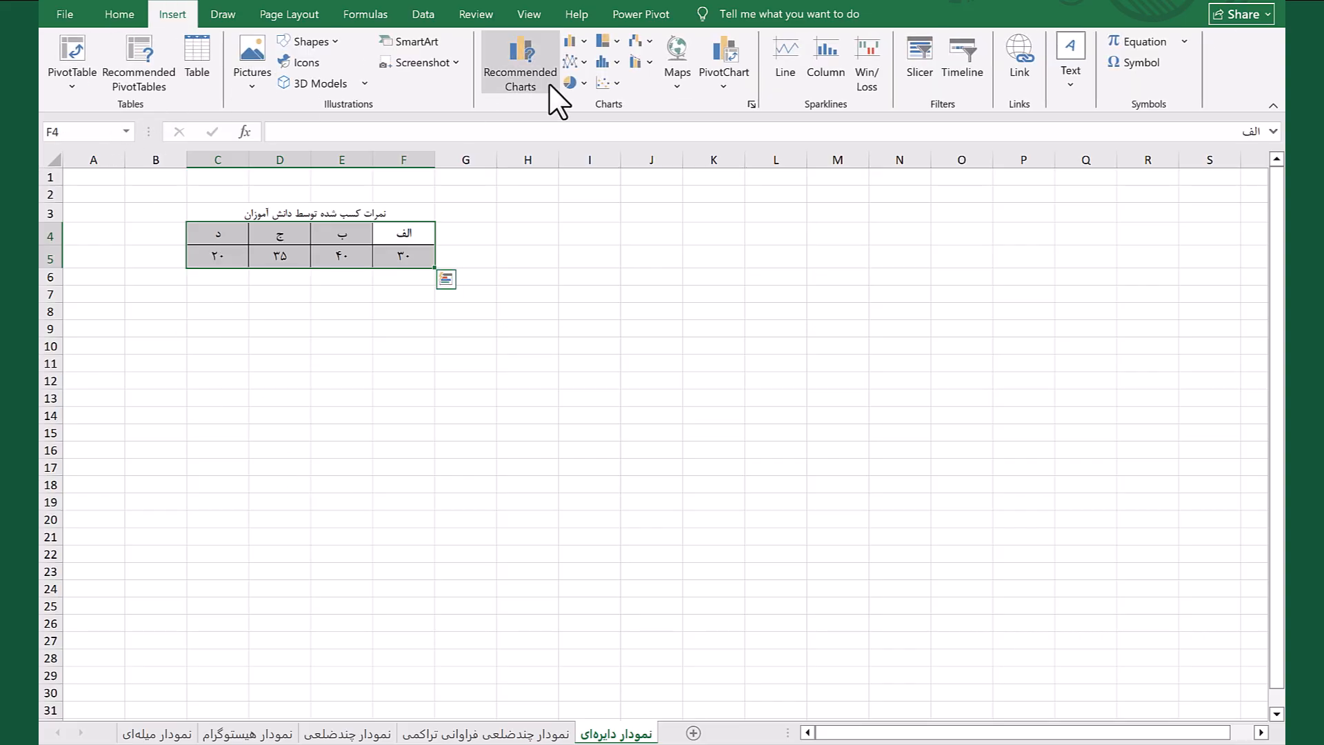
{"action": "left_click", "coordinate": [582, 83]}
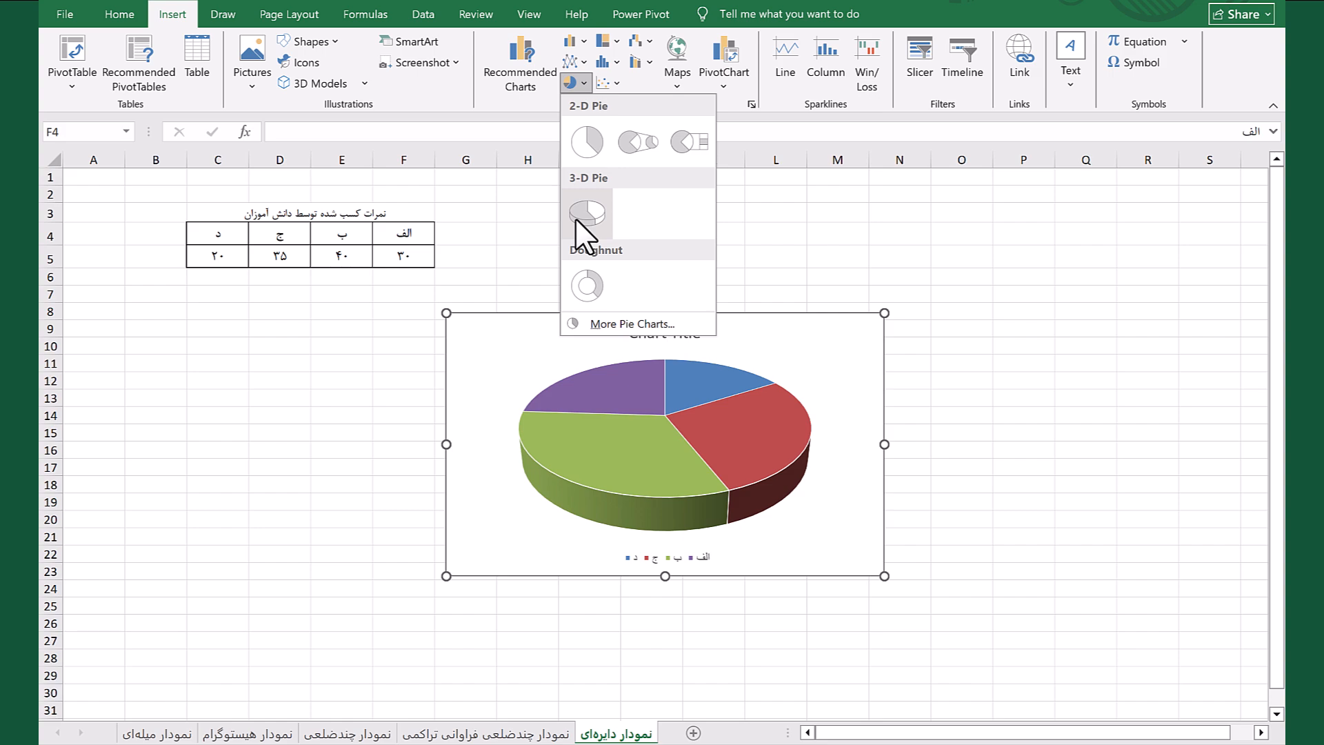
{"action": "left_click", "coordinate": [586, 143]}
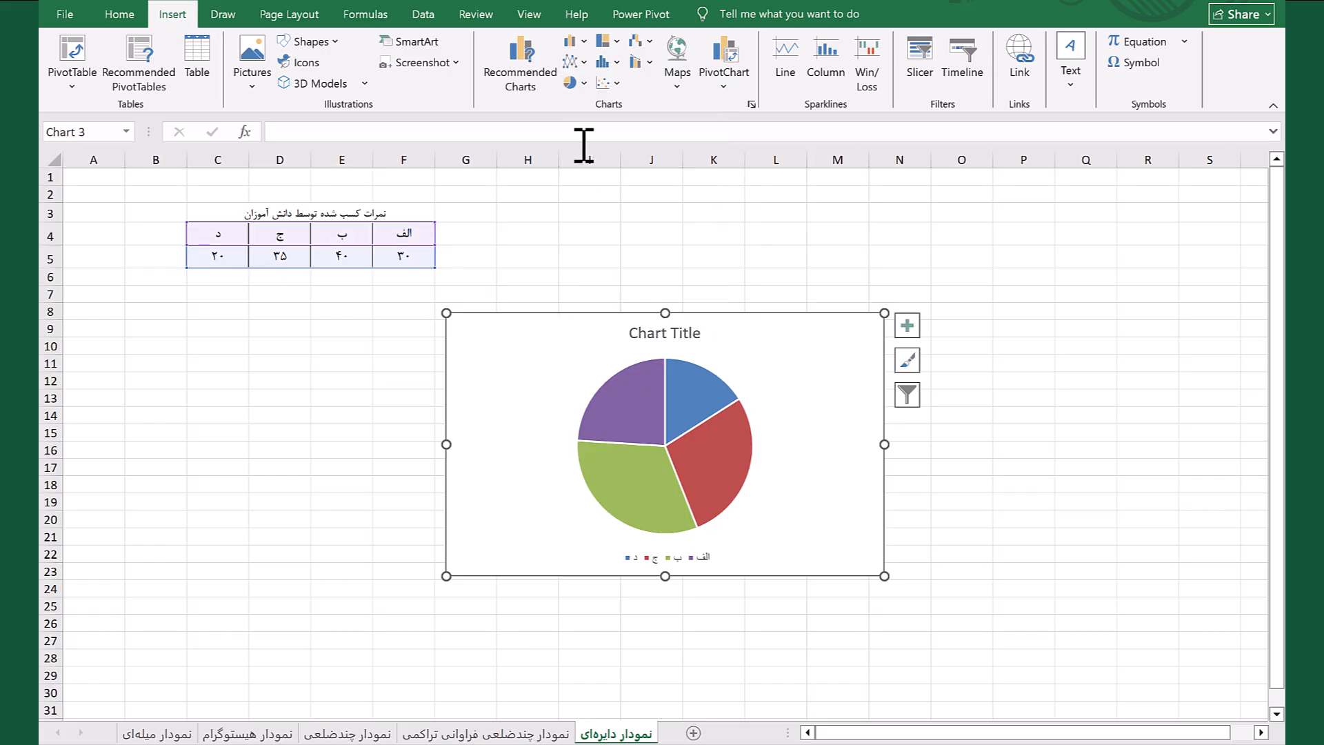
{"action": "left_click_drag", "start_coordinate": [761, 311], "coordinate": [766, 207]}
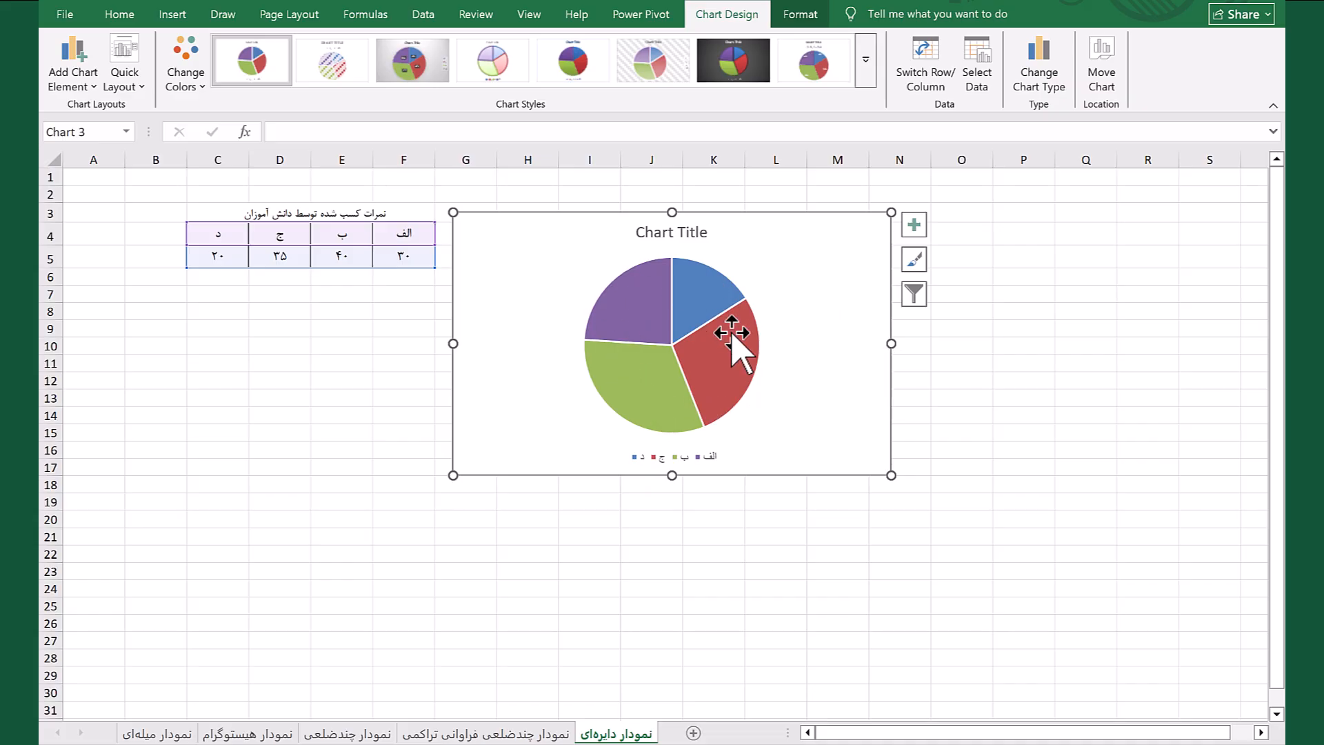
Add data labels to the pie chart, then deselect it
{"action": "mouse_move", "coordinate": [655, 414]}
{"action": "mouse_move", "coordinate": [635, 372]}
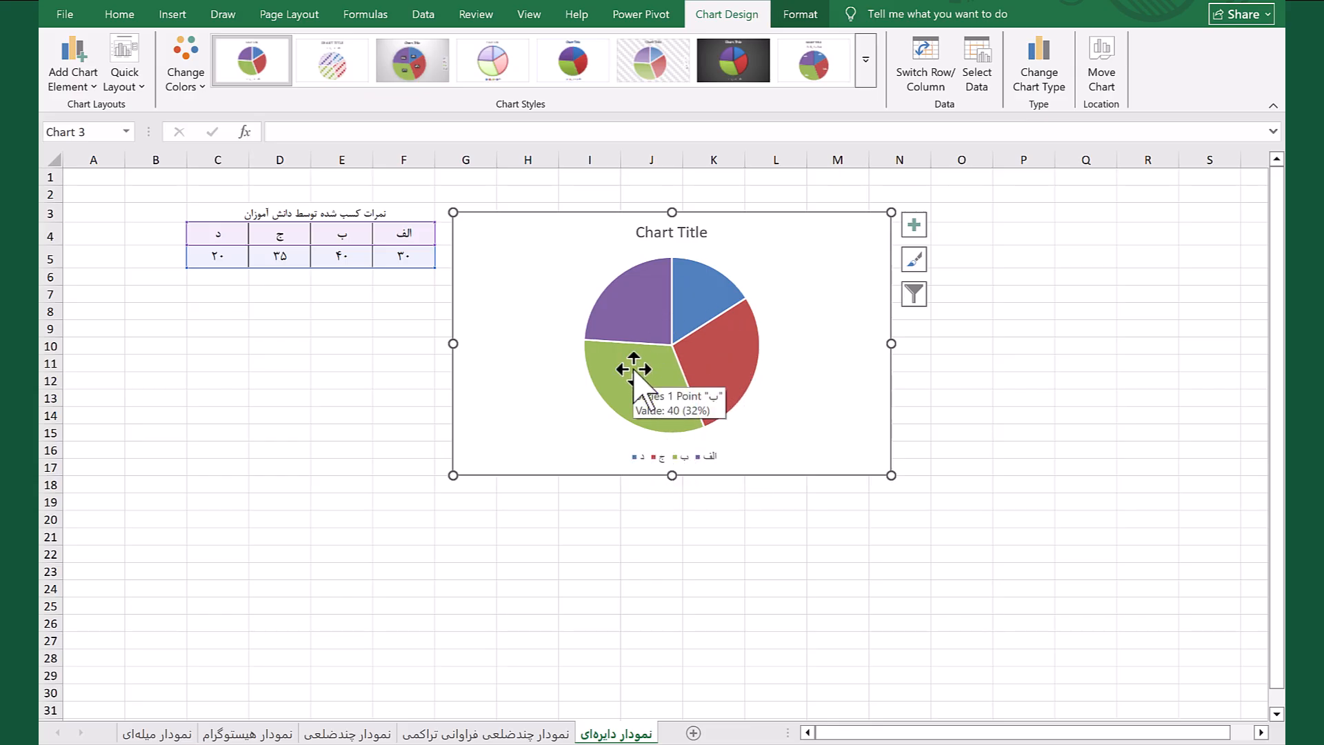
{"action": "left_click", "coordinate": [913, 228]}
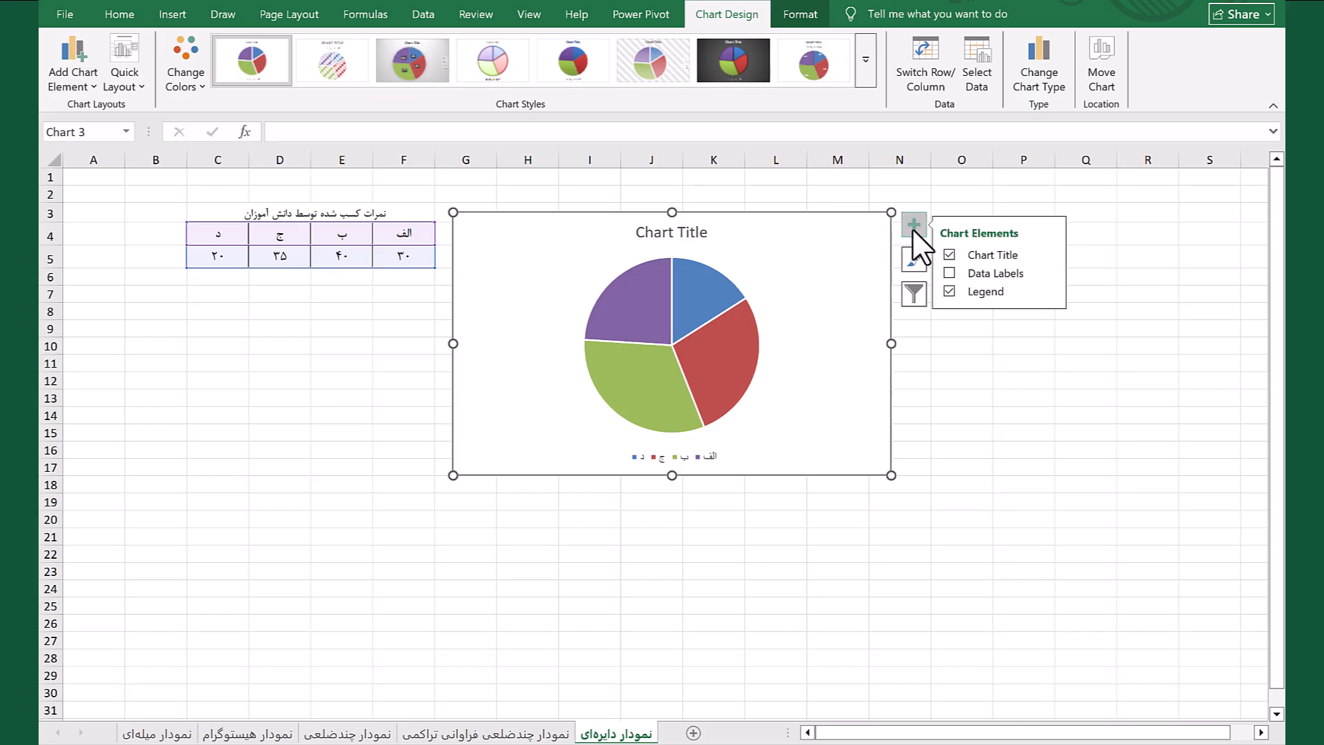
{"action": "left_click", "coordinate": [950, 273]}
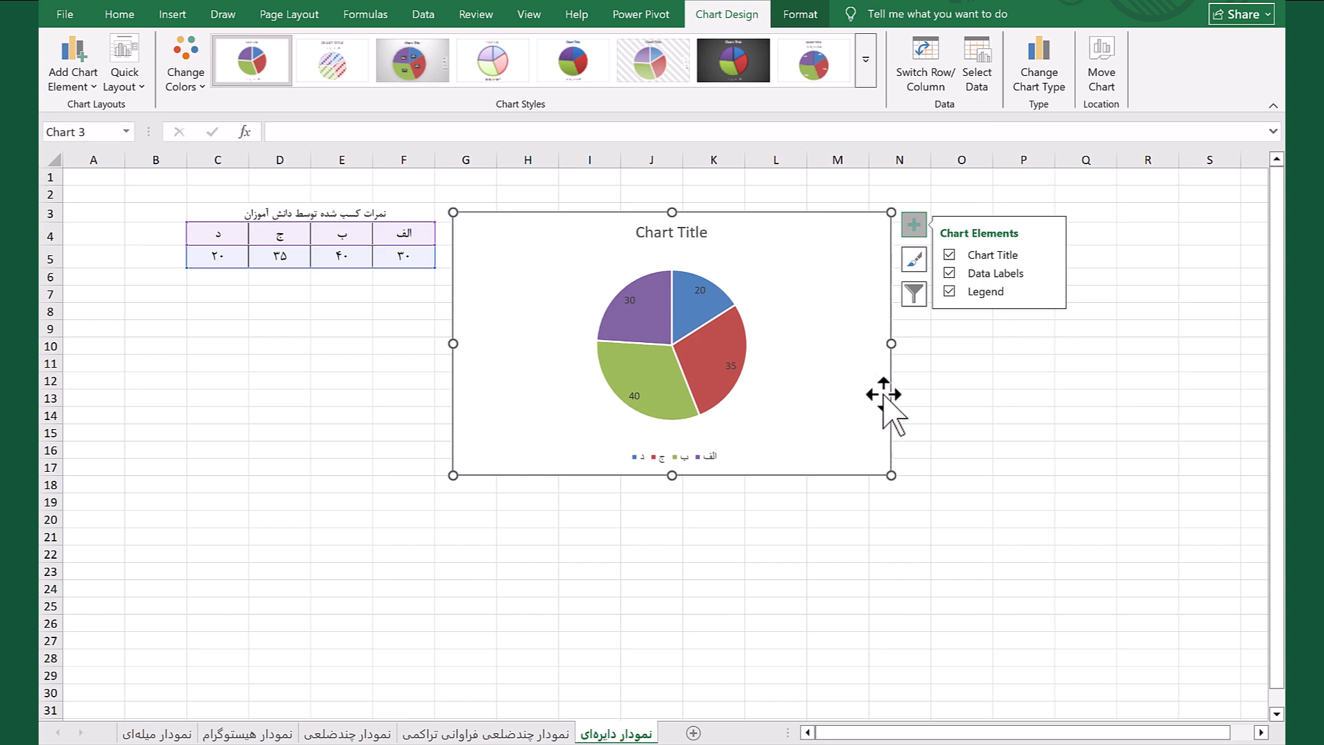
{"action": "left_click", "coordinate": [1002, 415]}
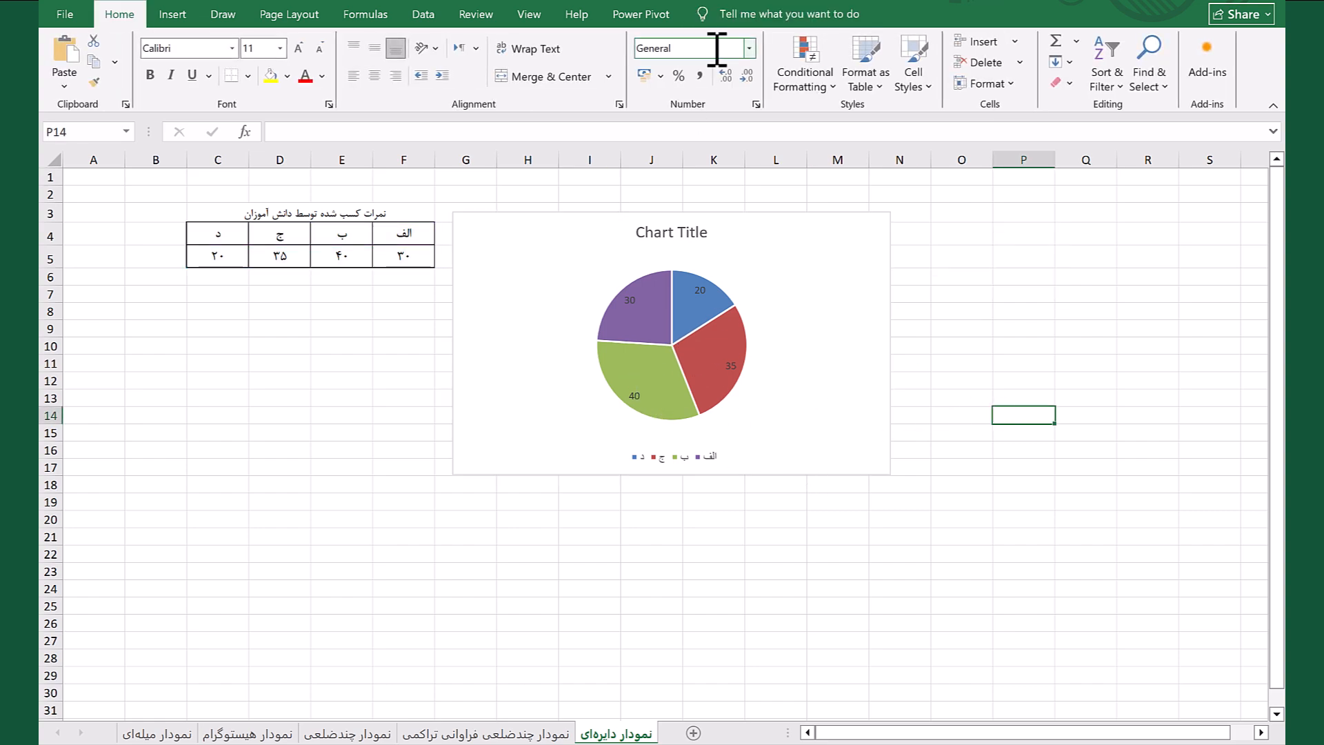
Apply chart style Style 11 to the pie chart, then deselect it
{"action": "left_click", "coordinate": [673, 233]}
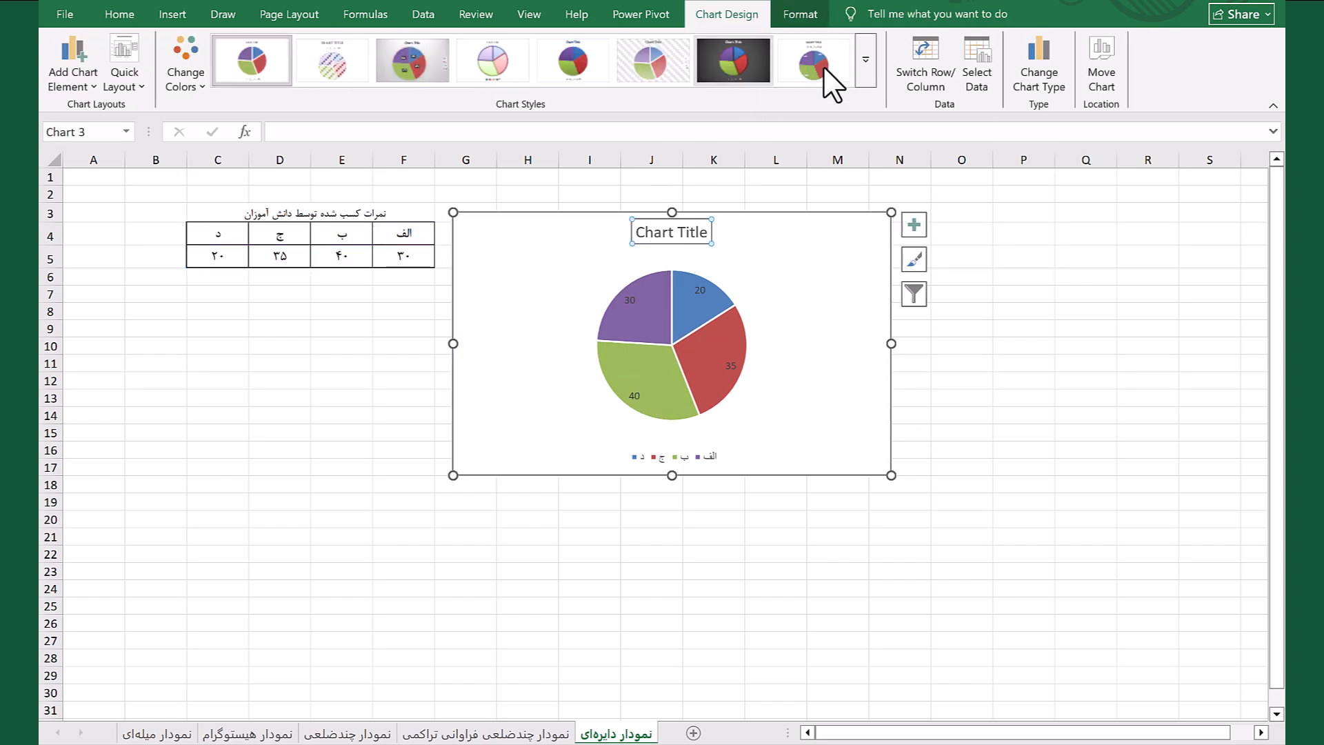
{"action": "left_click", "coordinate": [867, 61]}
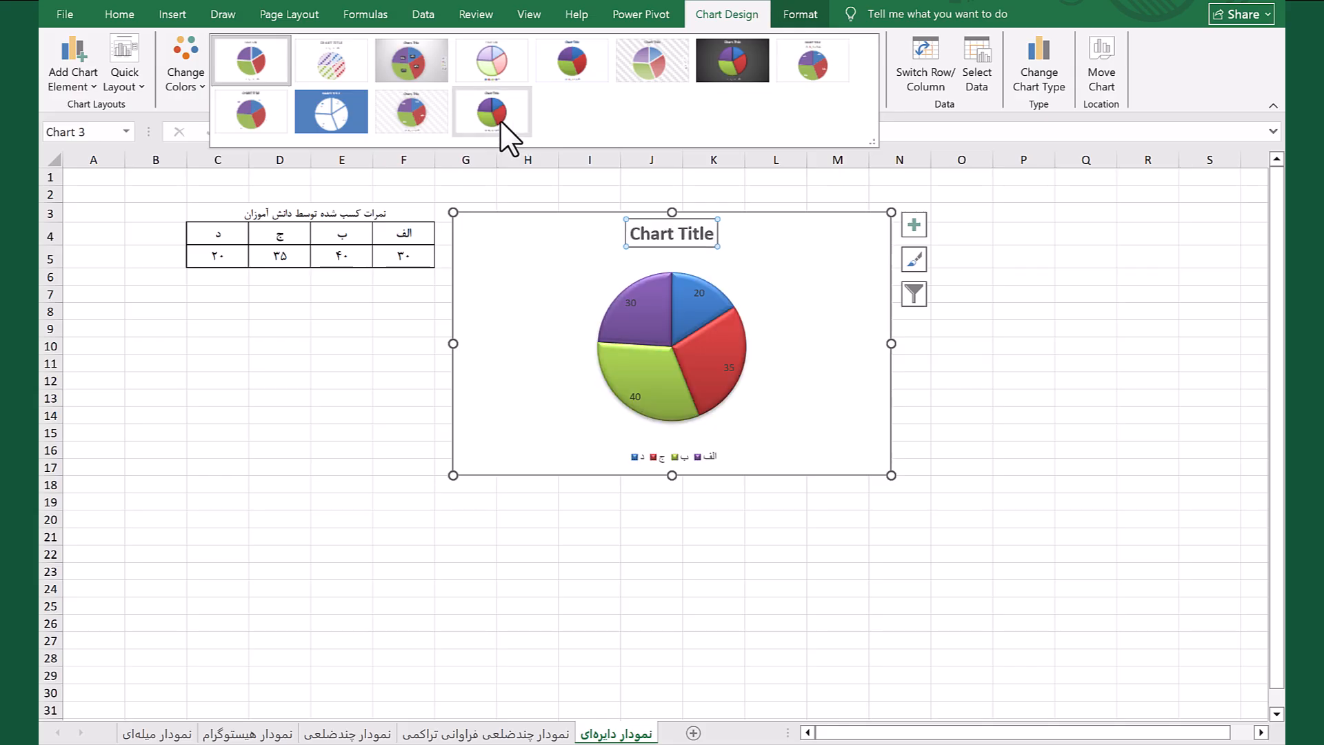
{"action": "left_click", "coordinate": [429, 120]}
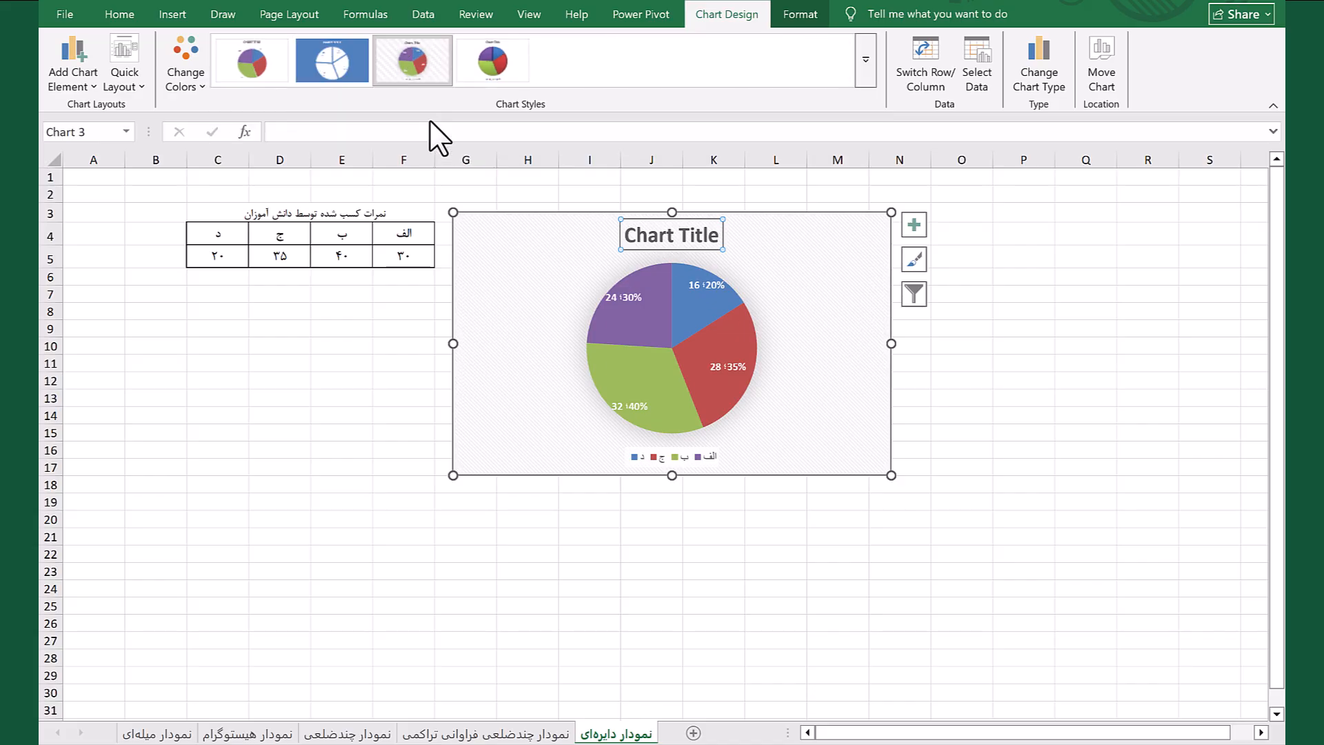
{"action": "left_click", "coordinate": [1077, 384]}
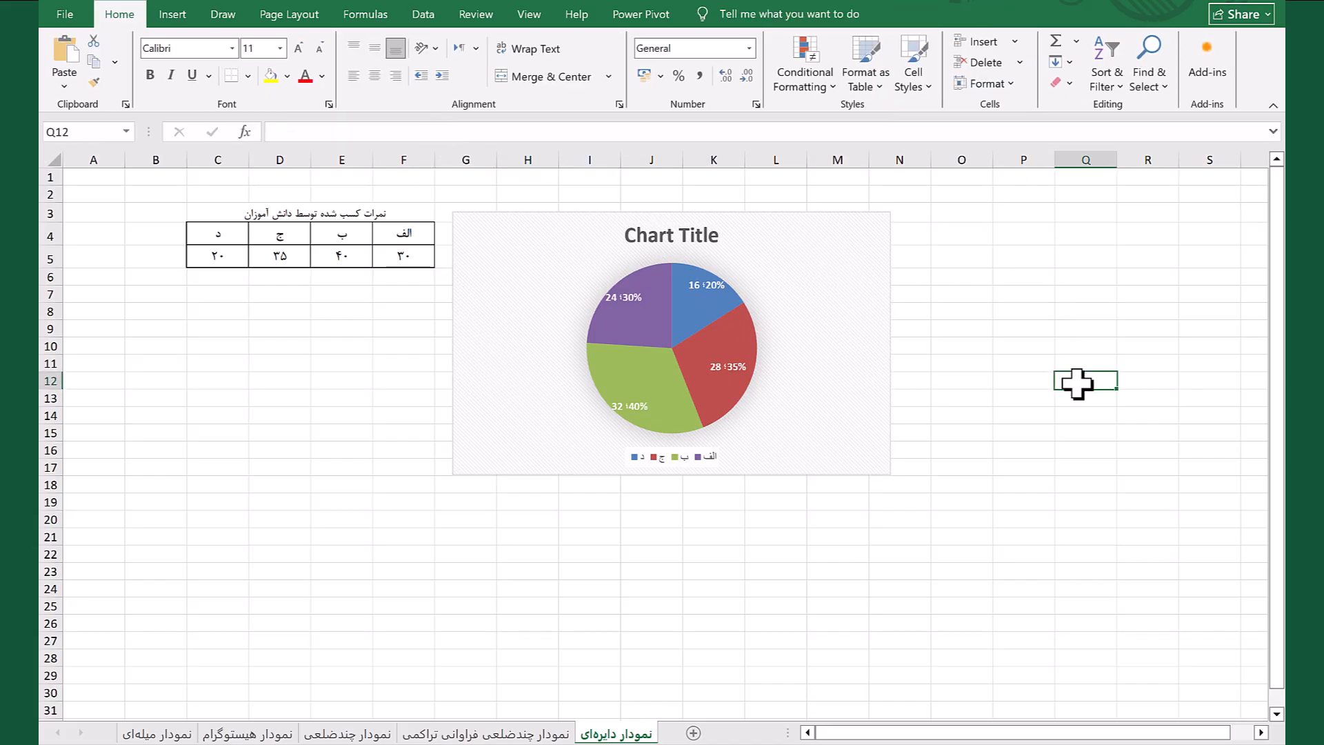